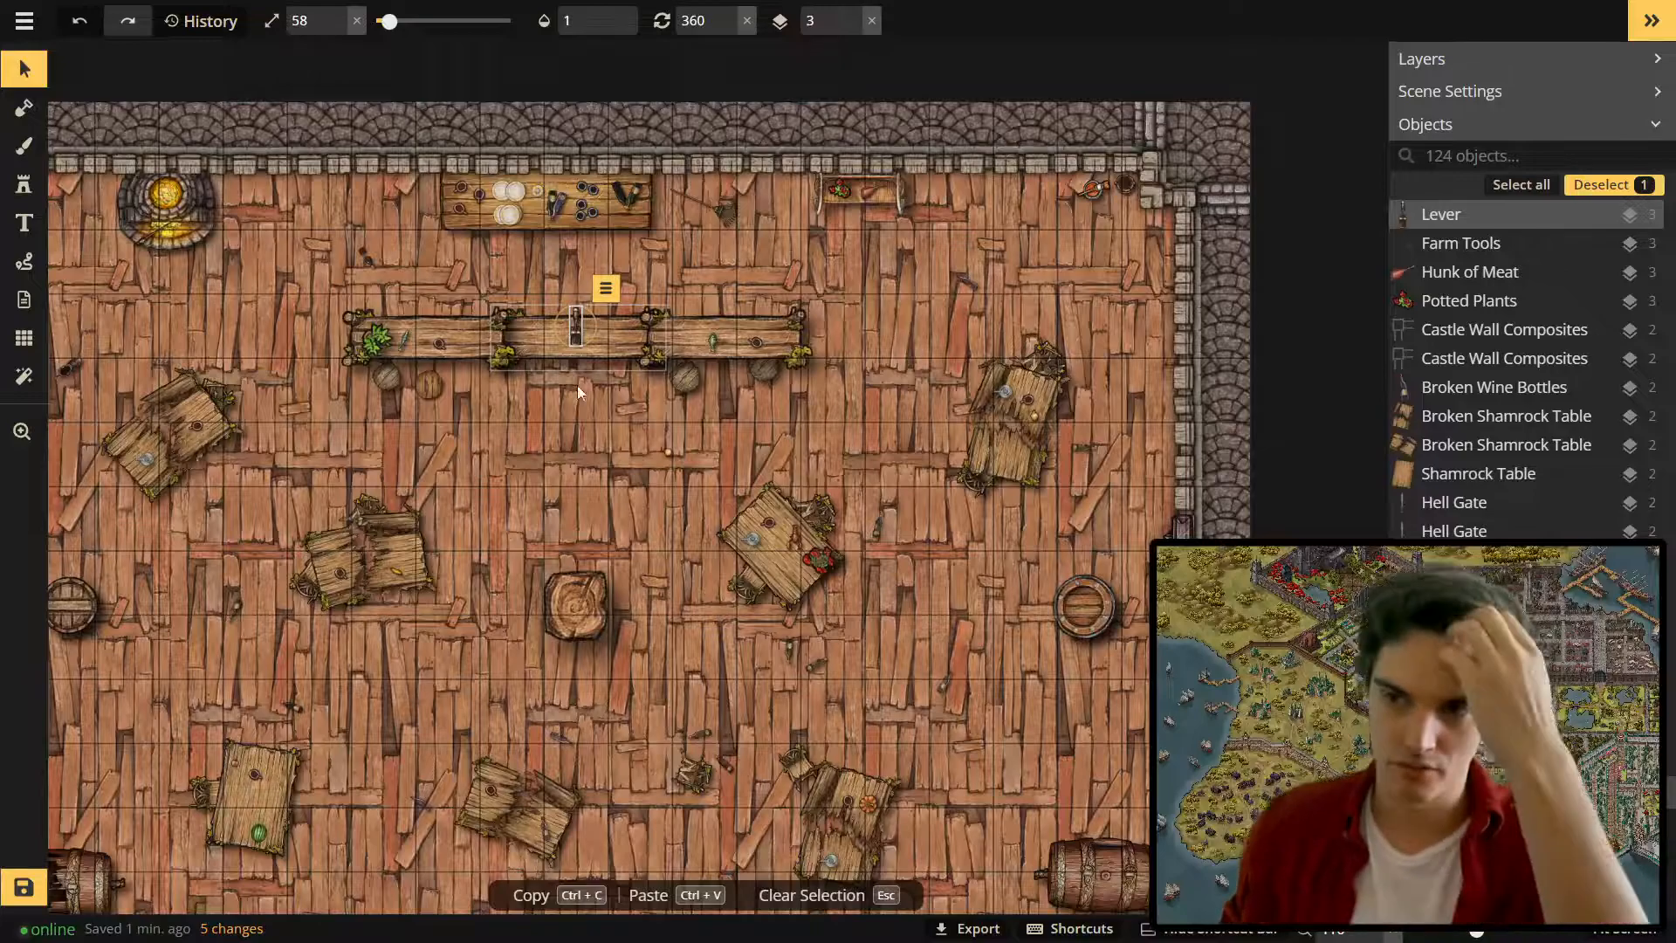
# Switch to the Silver Knott Port document and begin a line under Blockers reading "A player is able to act as a".
pyautogui.hotkey('alt', 'Tab')
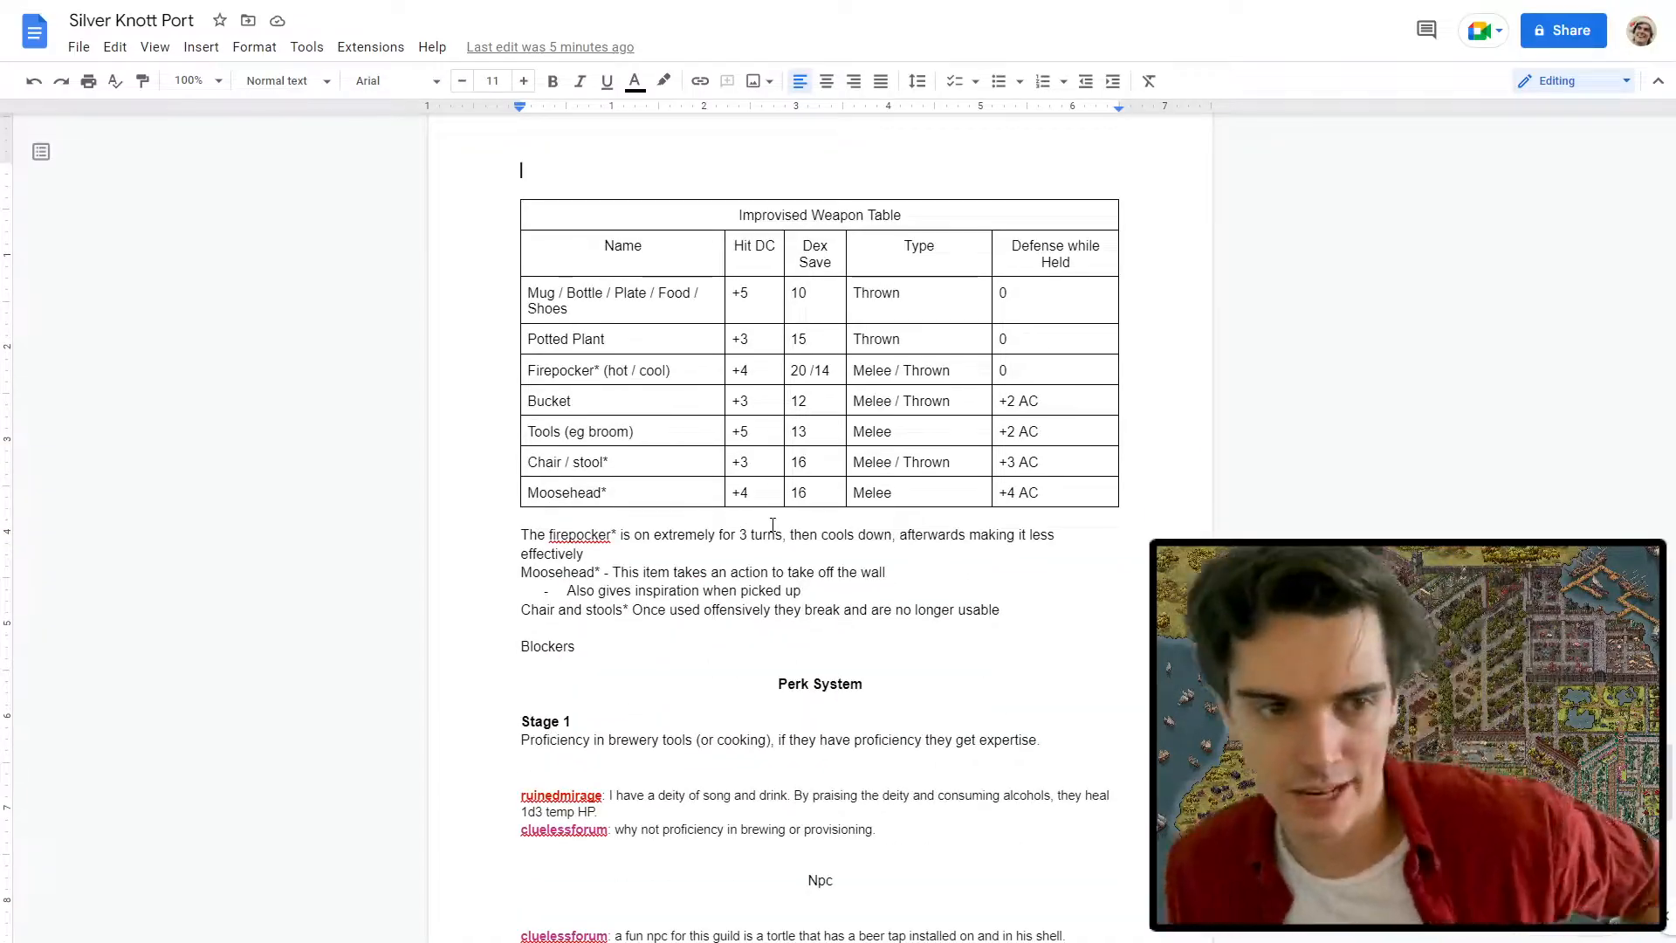
pyautogui.click(657, 646)
pyautogui.press('Return')
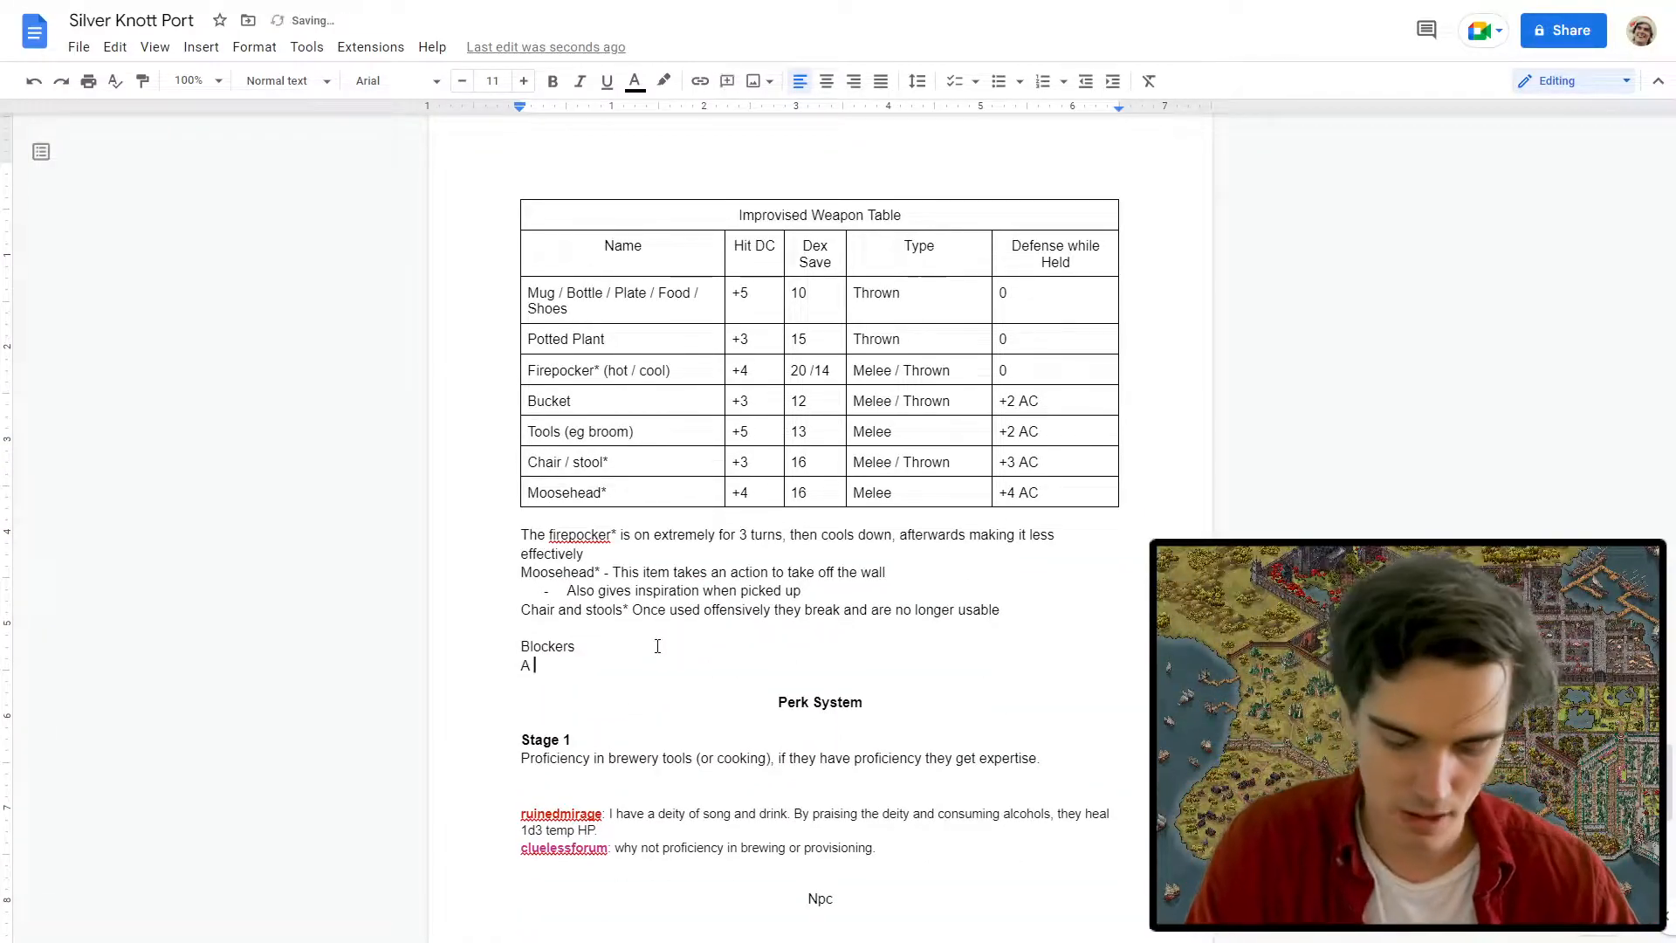
pyautogui.press('BackSpace')
pyautogui.press('BackSpace')
pyautogui.press('BackSpace')
pyautogui.press('BackSpace')
pyautogui.press('BackSpace')
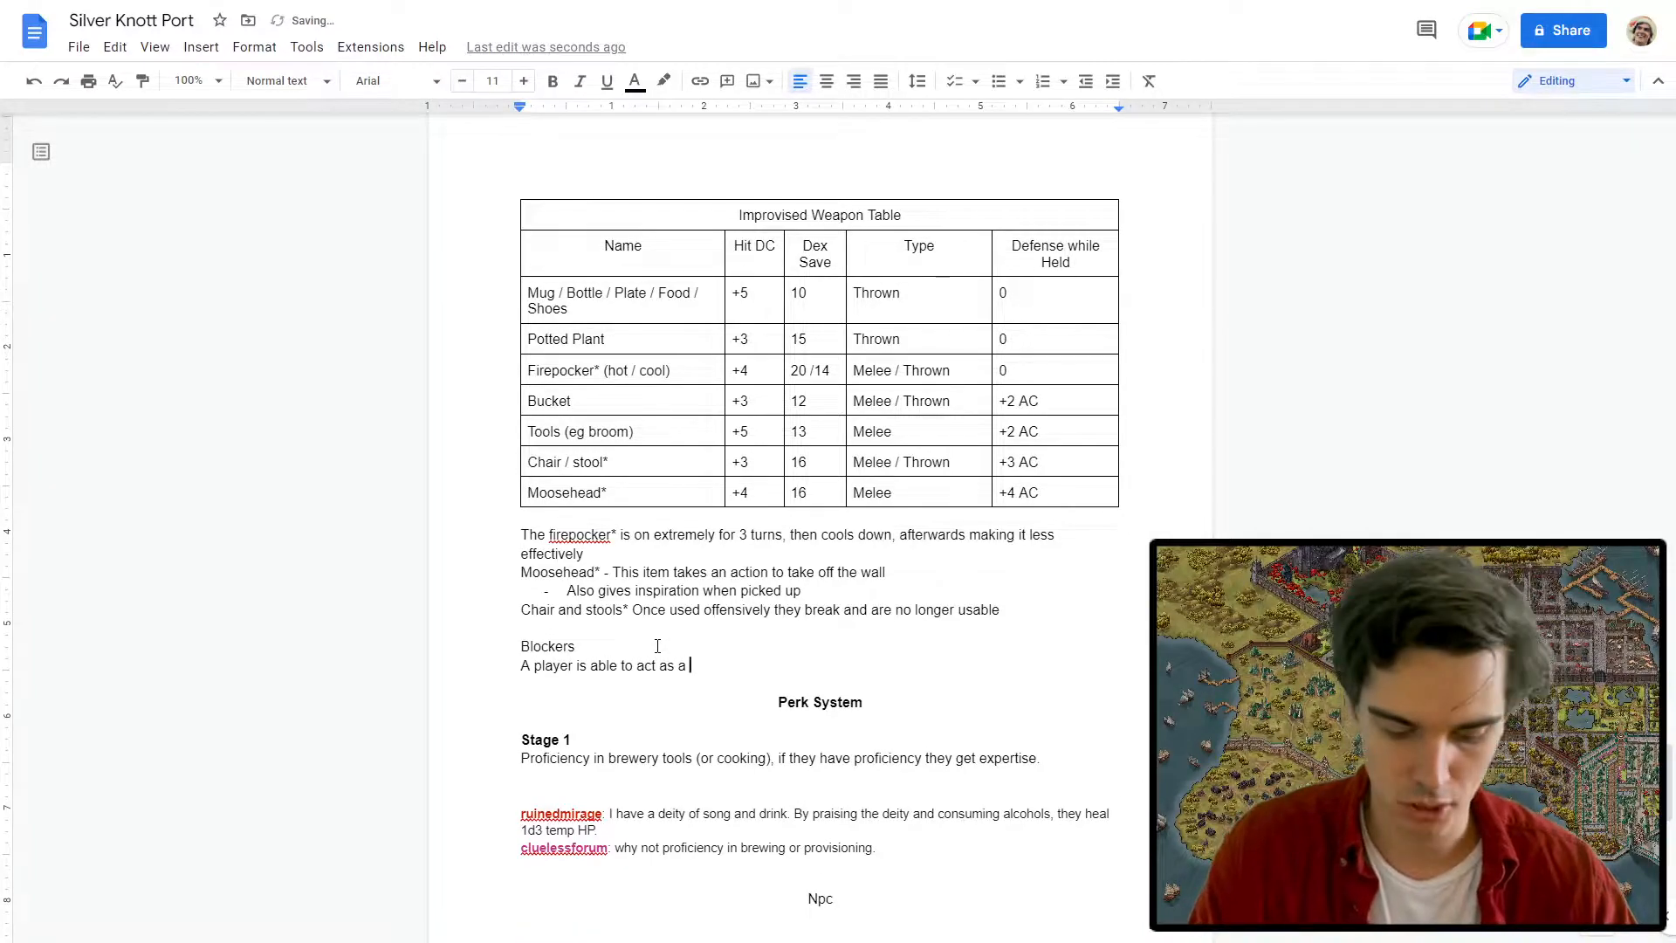
# Switch back to the Inkarnate map and extend the upper castle wall with another straight Castle Wall Composites stamp.
pyautogui.hotkey('alt', 'Tab')
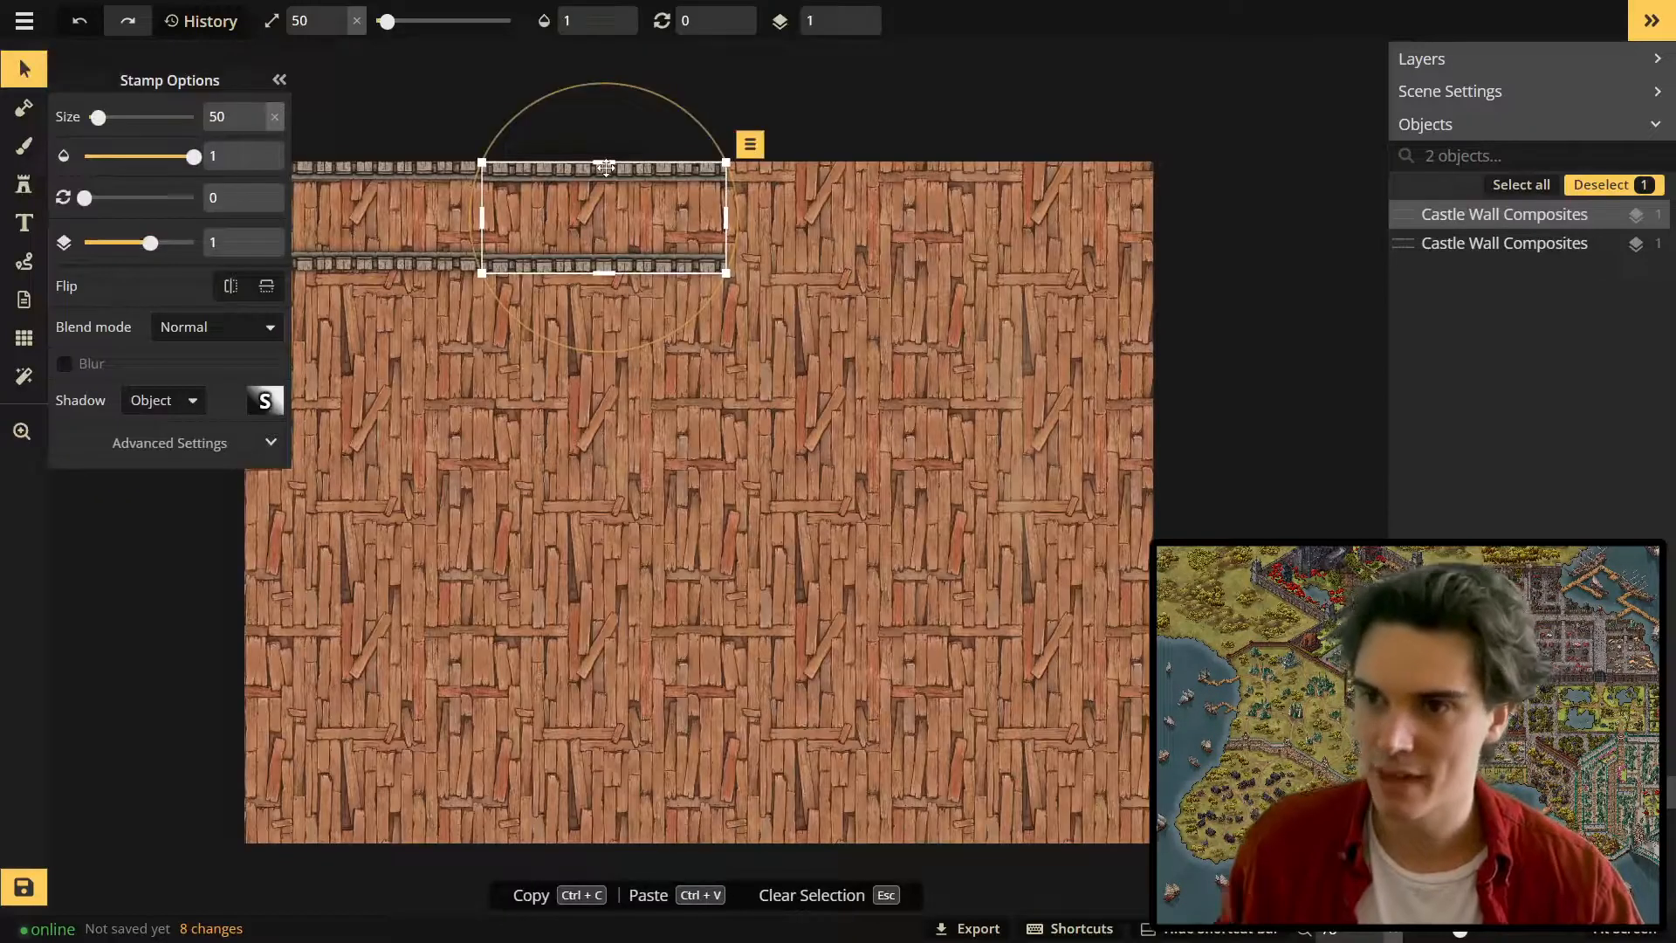
pyautogui.click(606, 168)
pyautogui.scroll(-1, 766, 339)
pyautogui.click(23, 184)
pyautogui.click(843, 226)
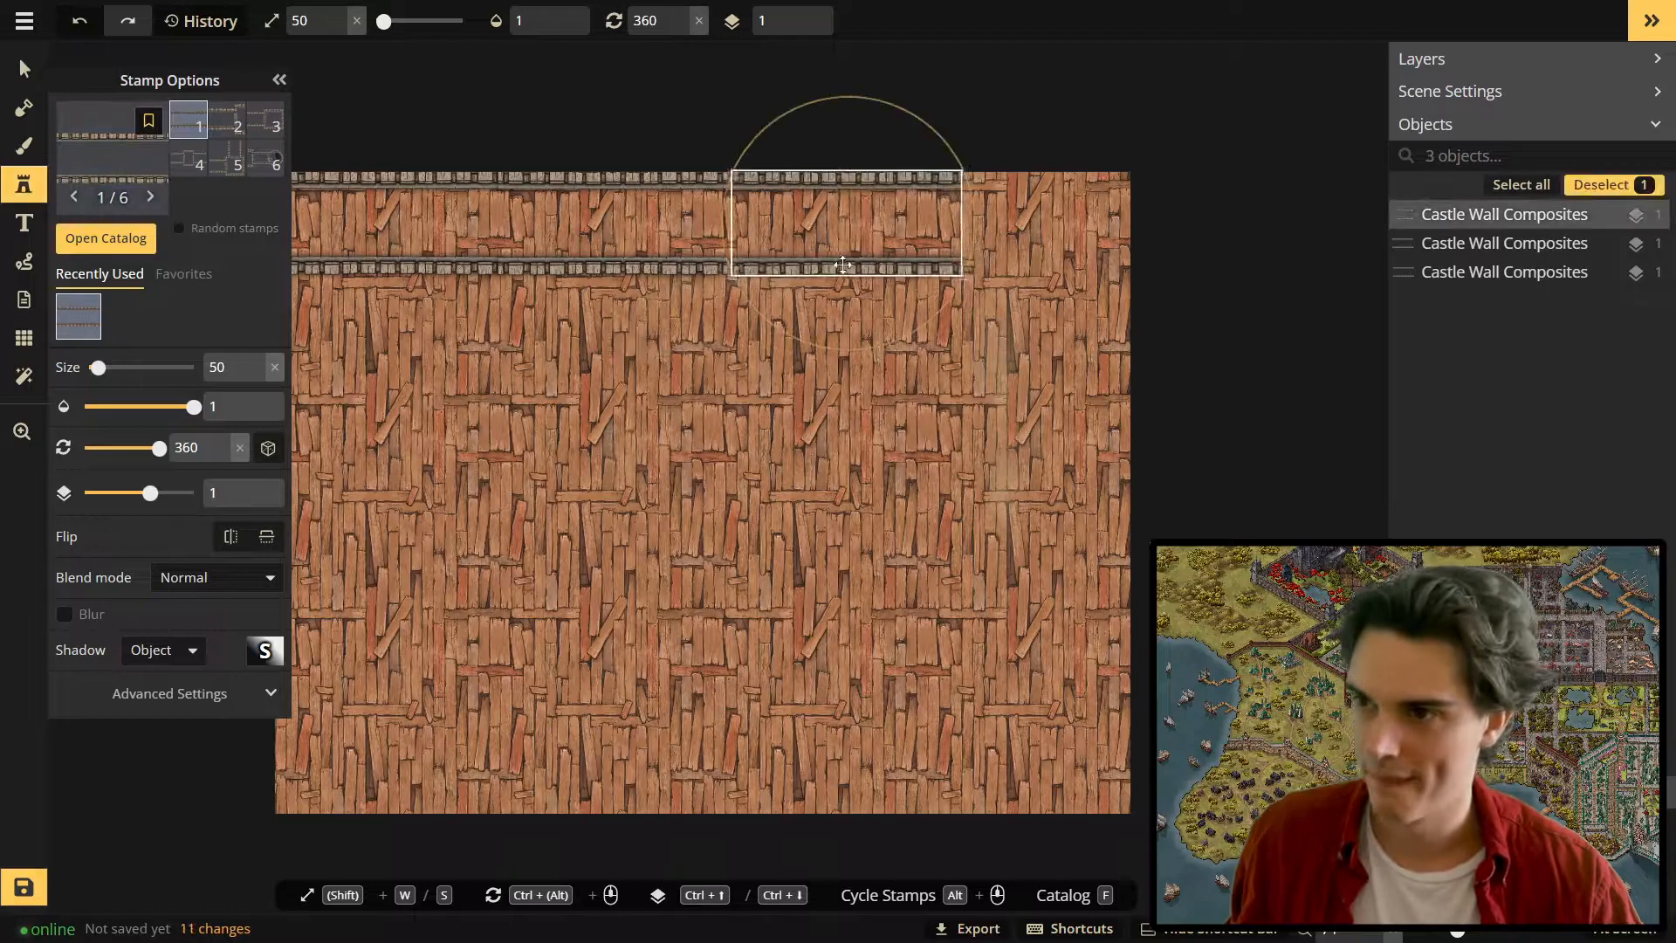
pyautogui.click(1016, 399)
pyautogui.moveTo(1004, 447); pyautogui.dragTo(578, 375)
pyautogui.press('Delete')
# Add the third Castle Wall Composites variant as the upper-right corner and copy the upper wall pieces to the map's lower edge.
pyautogui.press('3')
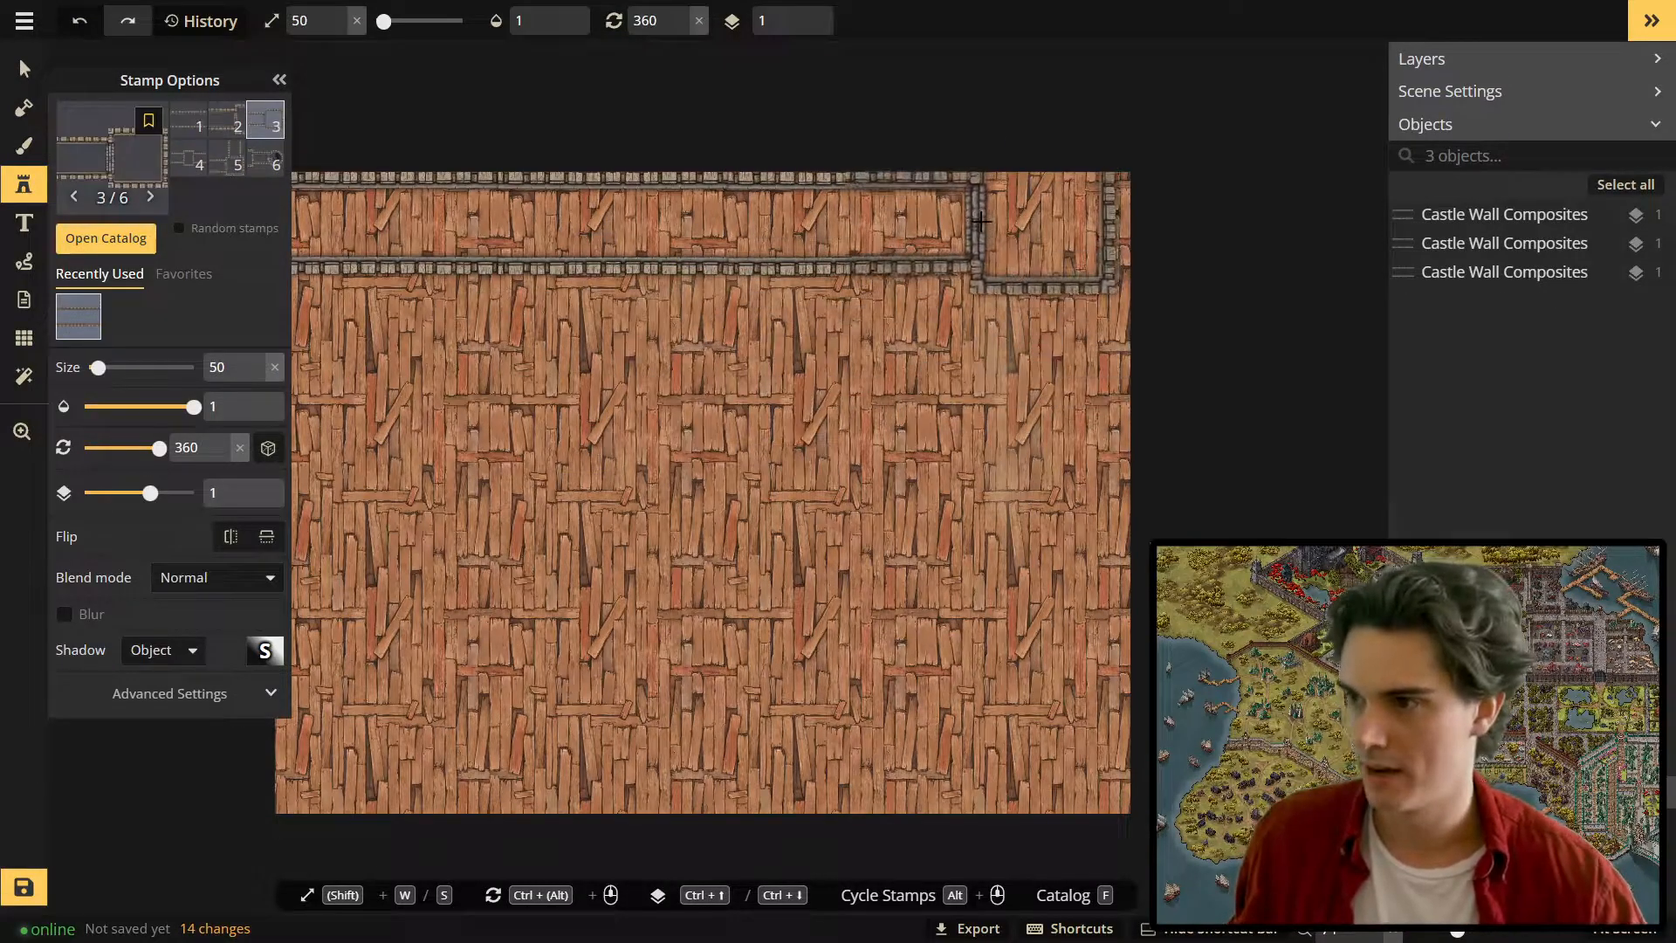
pyautogui.click(1001, 223)
pyautogui.press('v')
pyautogui.moveTo(1134, 459); pyautogui.dragTo(291, 152)
pyautogui.hotkey('ctrl', 'c')
pyautogui.hotkey('ctrl', 'v')
pyautogui.moveTo(416, 269); pyautogui.dragTo(422, 807)
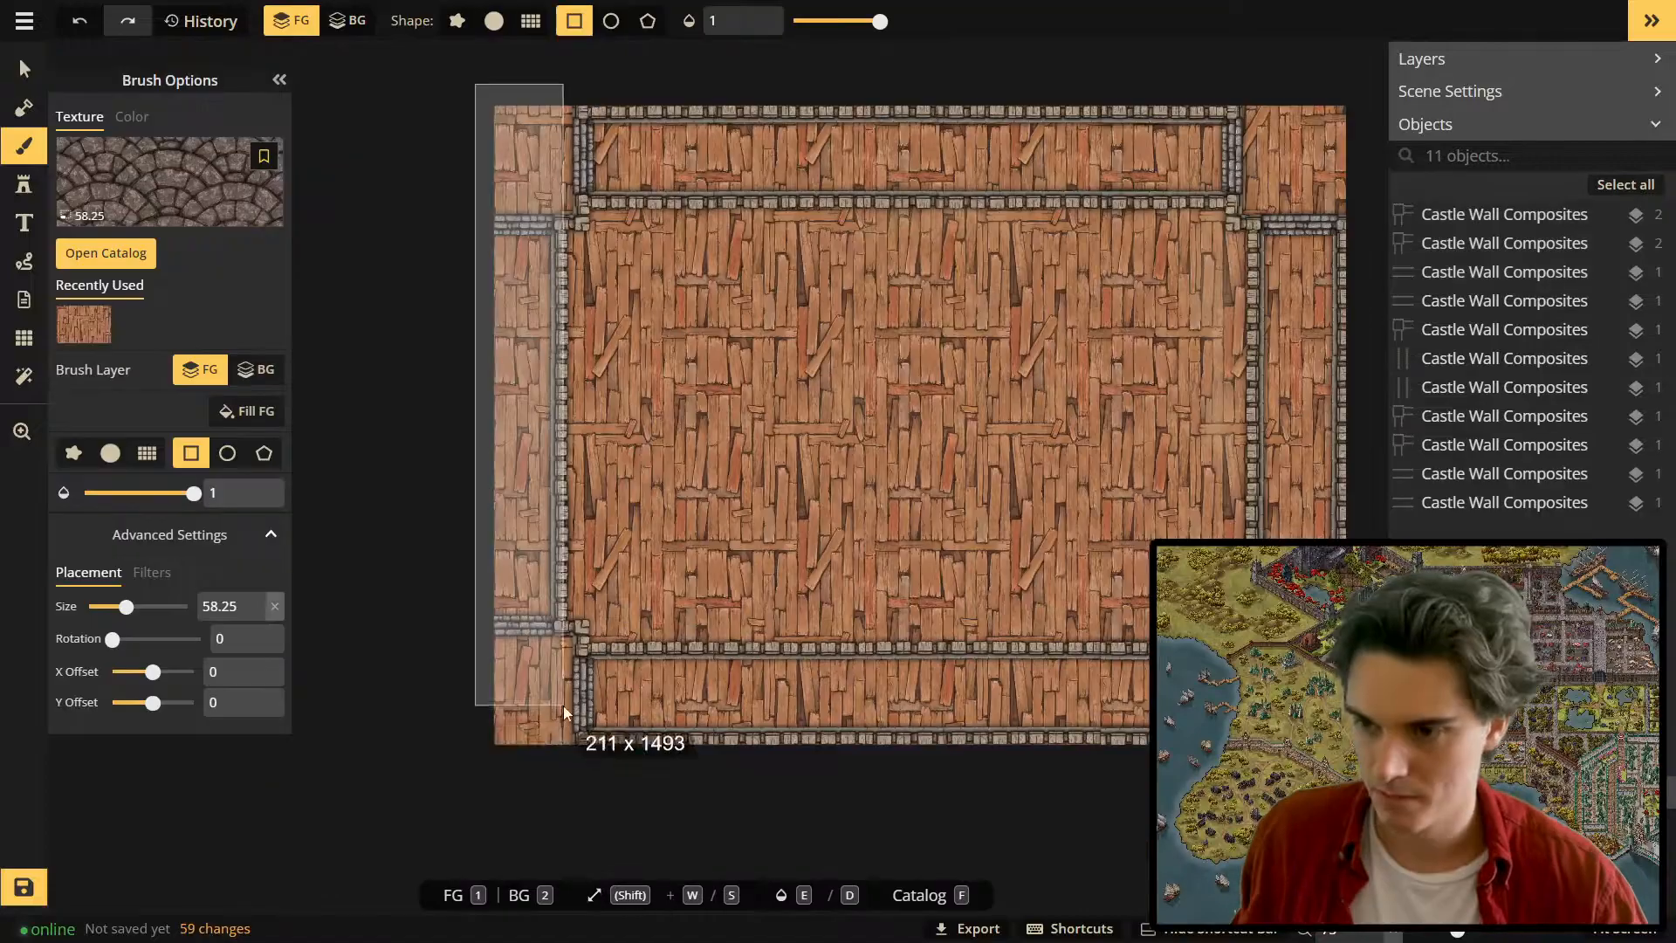
# Cover the border strips on all four sides of the room with the grey stone texture using rectangular brush areas.
pyautogui.moveTo(569, 712); pyautogui.dragTo(576, 711)
pyautogui.press('Return')
pyautogui.scroll(-1, 873, 419)
pyautogui.moveTo(350, 112); pyautogui.dragTo(1110, 242)
pyautogui.press('Return')
pyautogui.moveTo(351, 625); pyautogui.dragTo(1112, 740)
pyautogui.press('Return')
pyautogui.moveTo(1004, 152); pyautogui.dragTo(1116, 701)
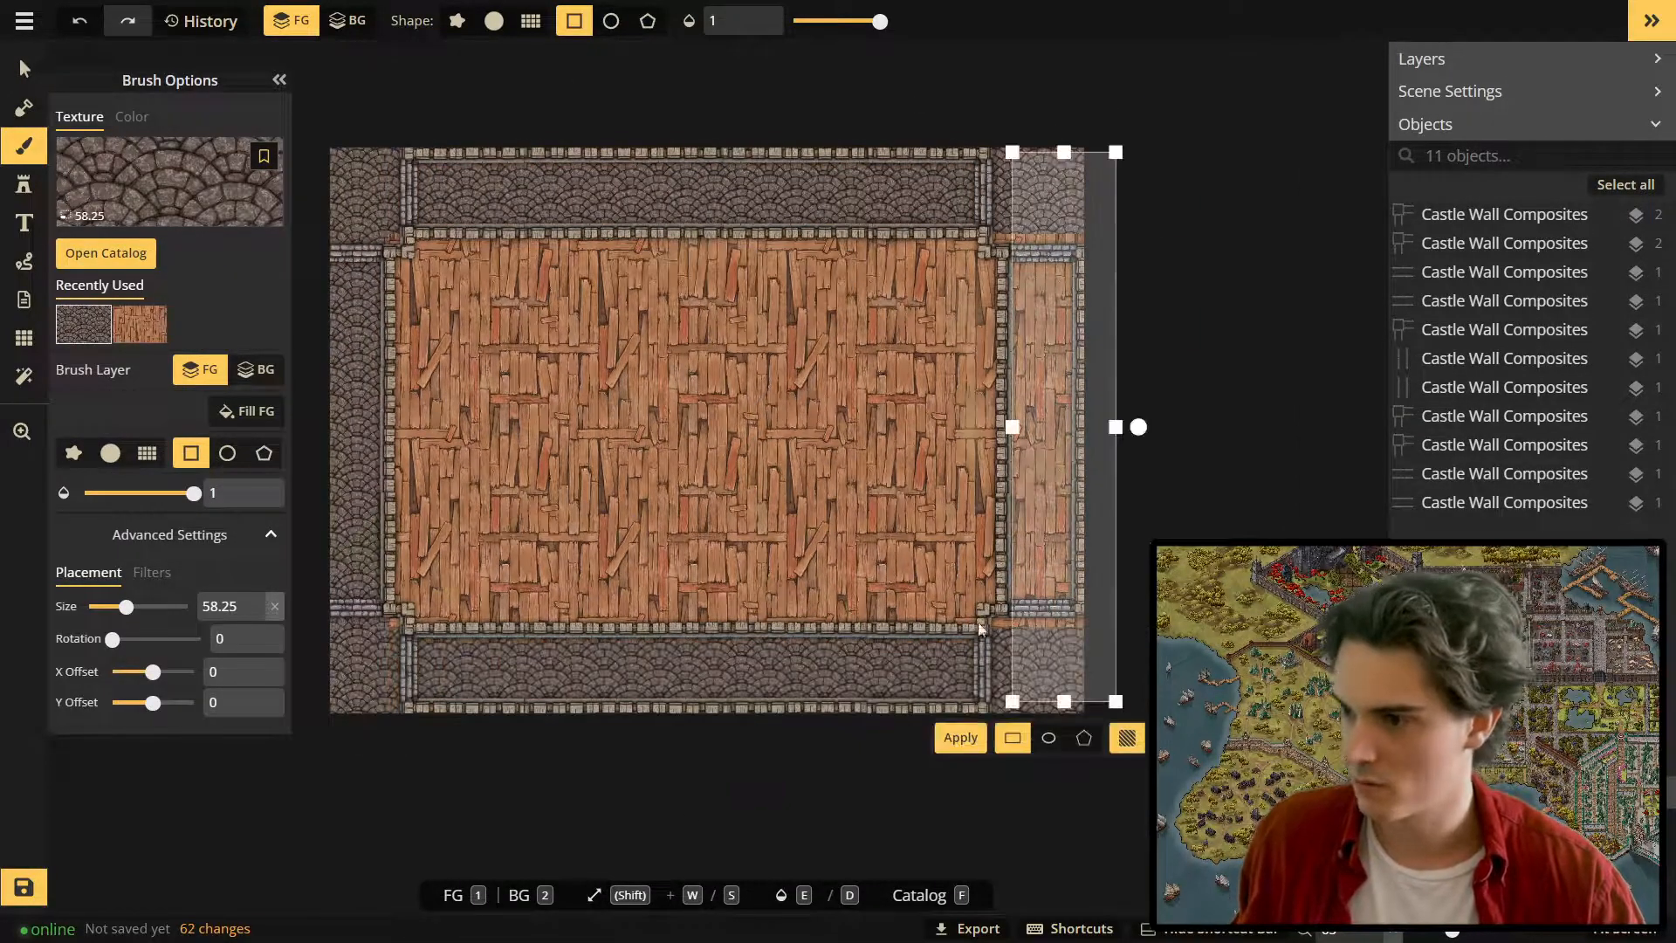
pyautogui.click(957, 738)
# Paint stone over the leftover wood at the lower-right wall corner with the round brush at size 30.
pyautogui.click(110, 453)
pyautogui.scroll(3, 1056, 620)
pyautogui.hotkey('shift', 's')
pyautogui.hotkey('shift', 's')
pyautogui.hotkey('shift', 's')
pyautogui.hotkey('shift', 's')
pyautogui.hotkey('shift', 's')
pyautogui.hotkey('shift', 's')
pyautogui.hotkey('shift', 's')
pyautogui.click(967, 633)
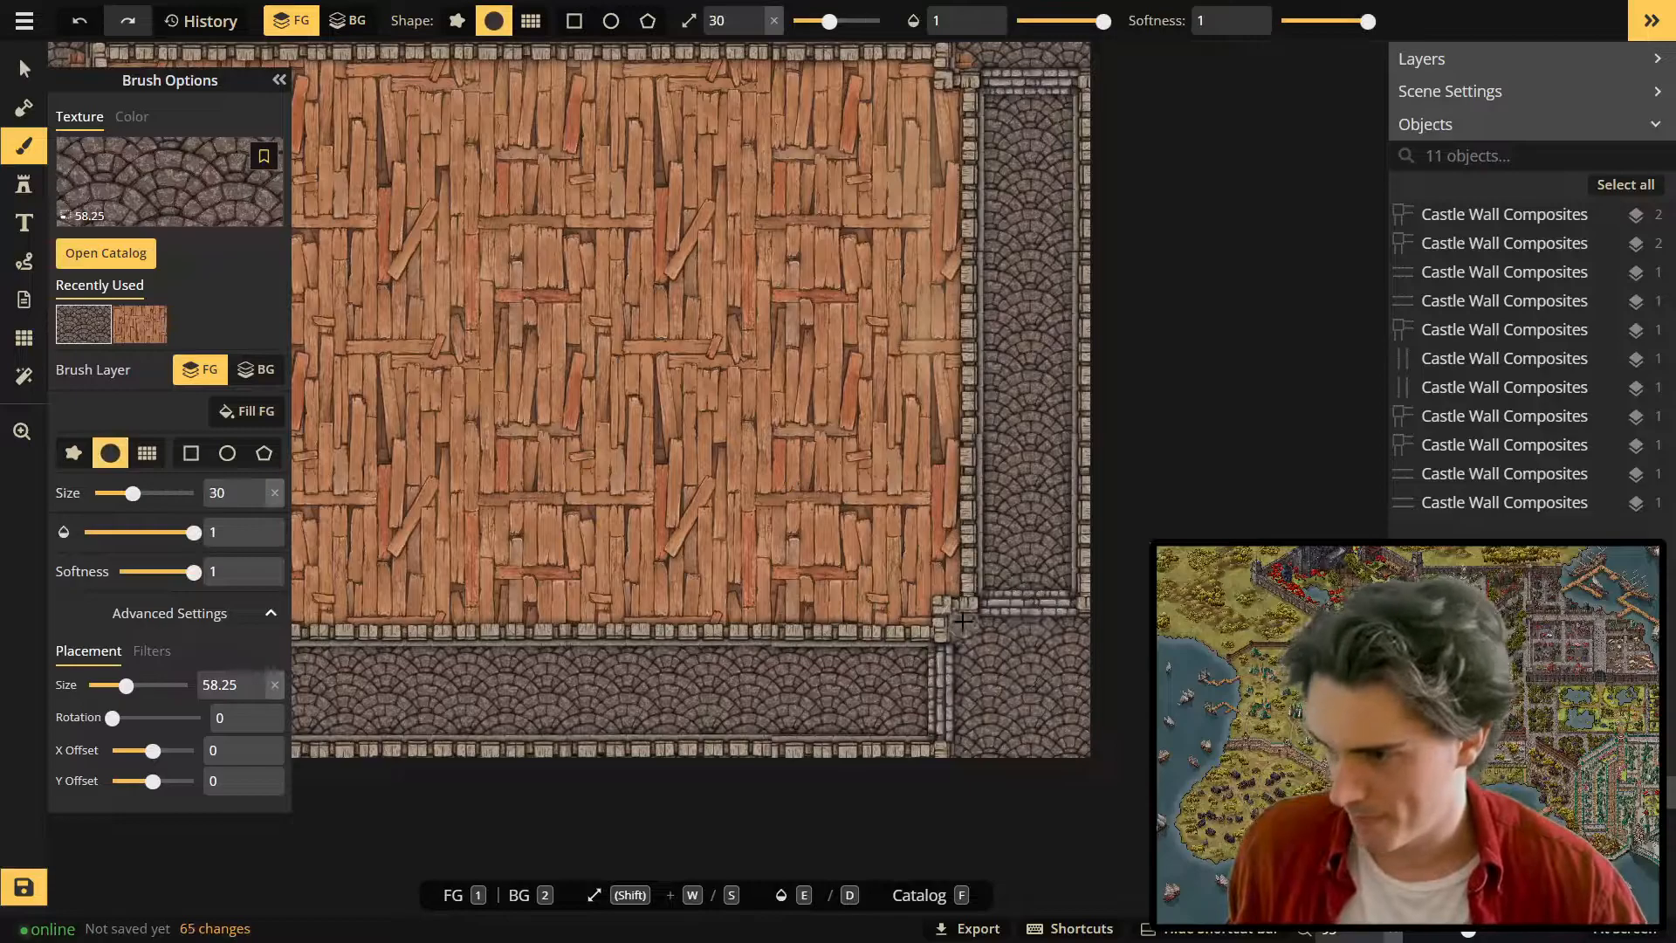
# Paint stone over the remaining wood gaps at the other wall corners, finishing with the Select tool.
pyautogui.moveTo(1058, 349); pyautogui.dragTo(1033, 784)
pyautogui.click(944, 500)
pyautogui.moveTo(419, 777); pyautogui.dragTo(1124, 277)
pyautogui.click(782, 547)
pyautogui.moveTo(785, 262); pyautogui.dragTo(770, 673)
pyautogui.click(759, 416)
pyautogui.press('v')
pyautogui.scroll(-3, 835, 491)
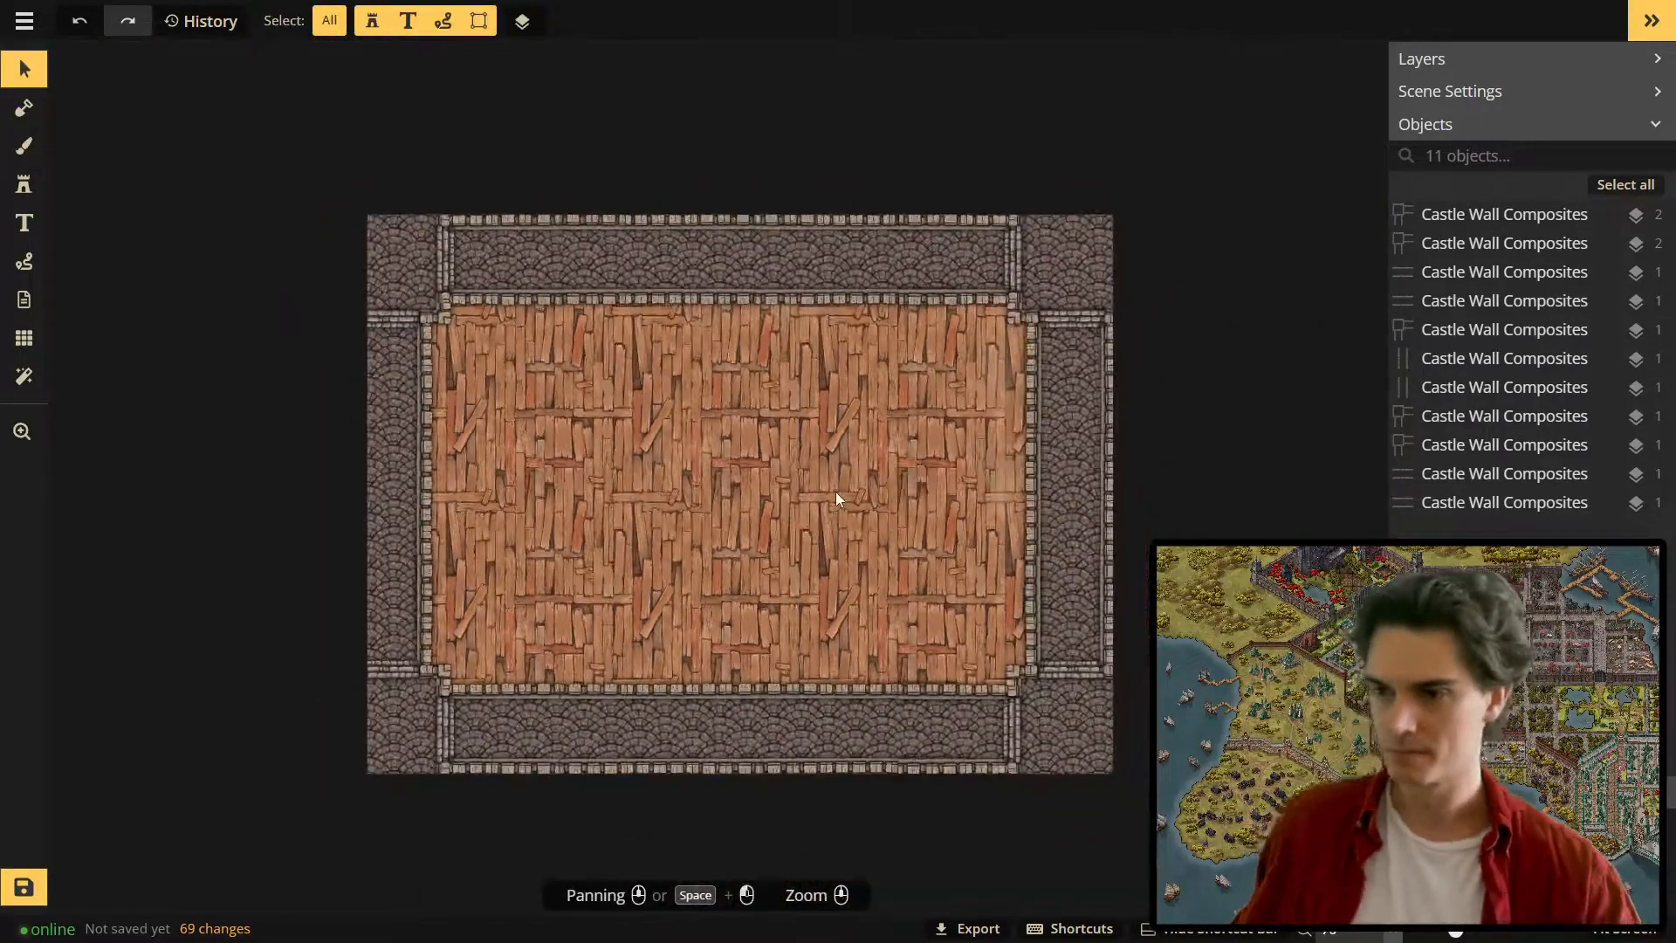
# Search the stamp catalog for "gate" and choose the second Hell Gate variant.
pyautogui.click(24, 184)
pyautogui.click(92, 136)
pyautogui.write('Gate')
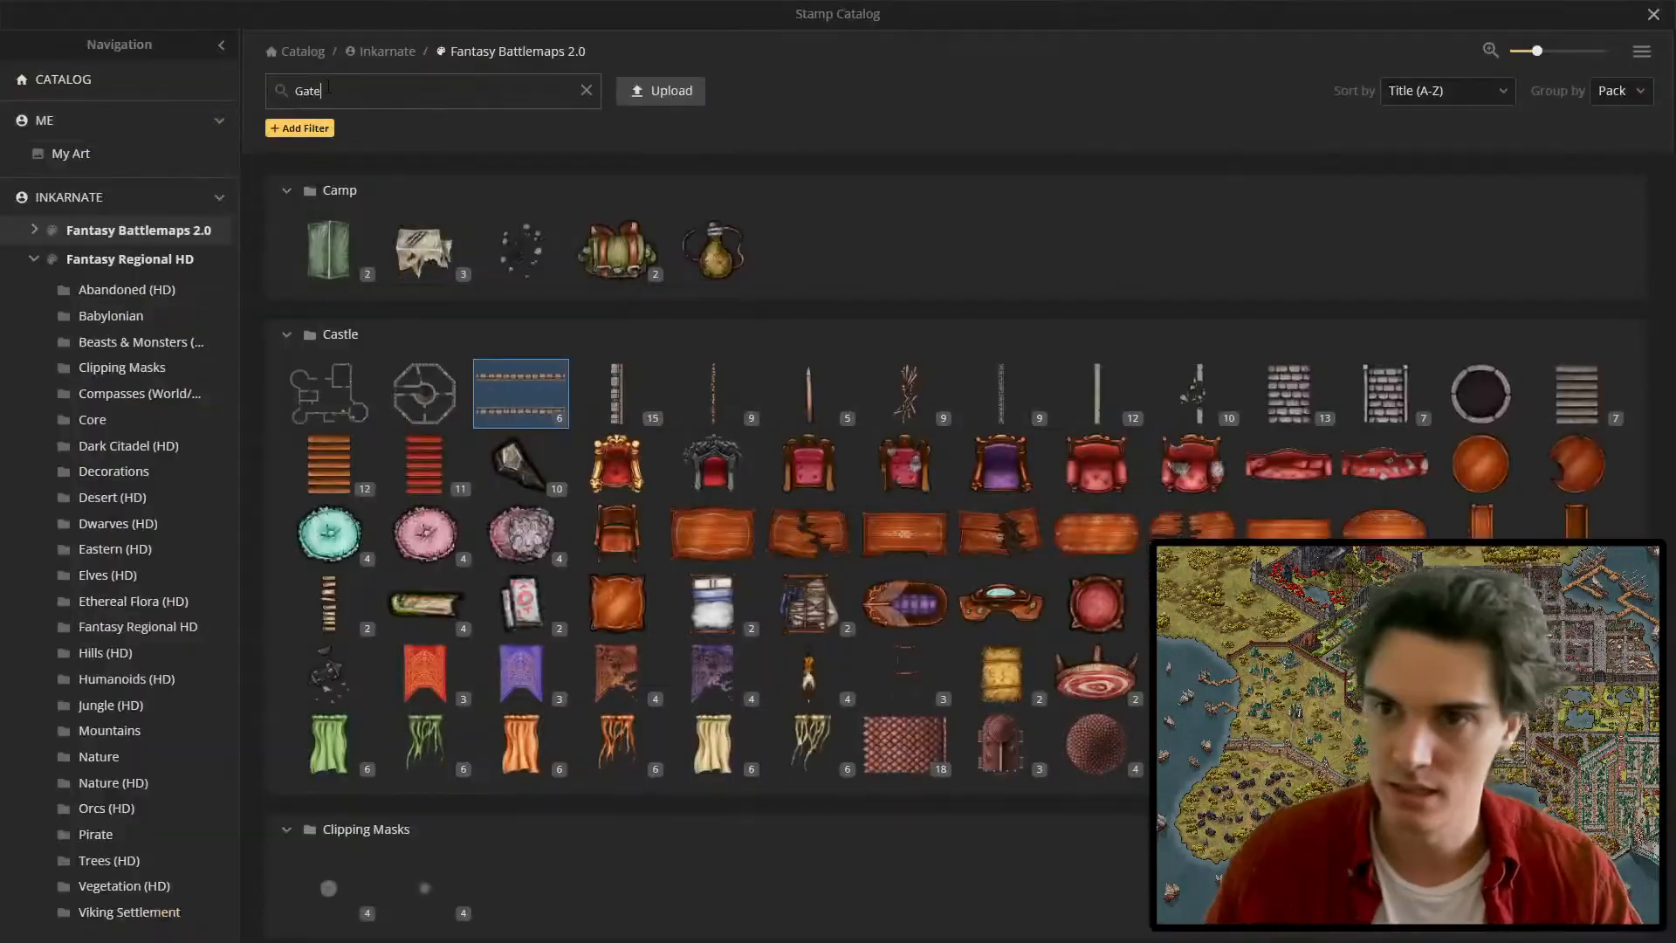
pyautogui.click(346, 398)
pyautogui.click(105, 239)
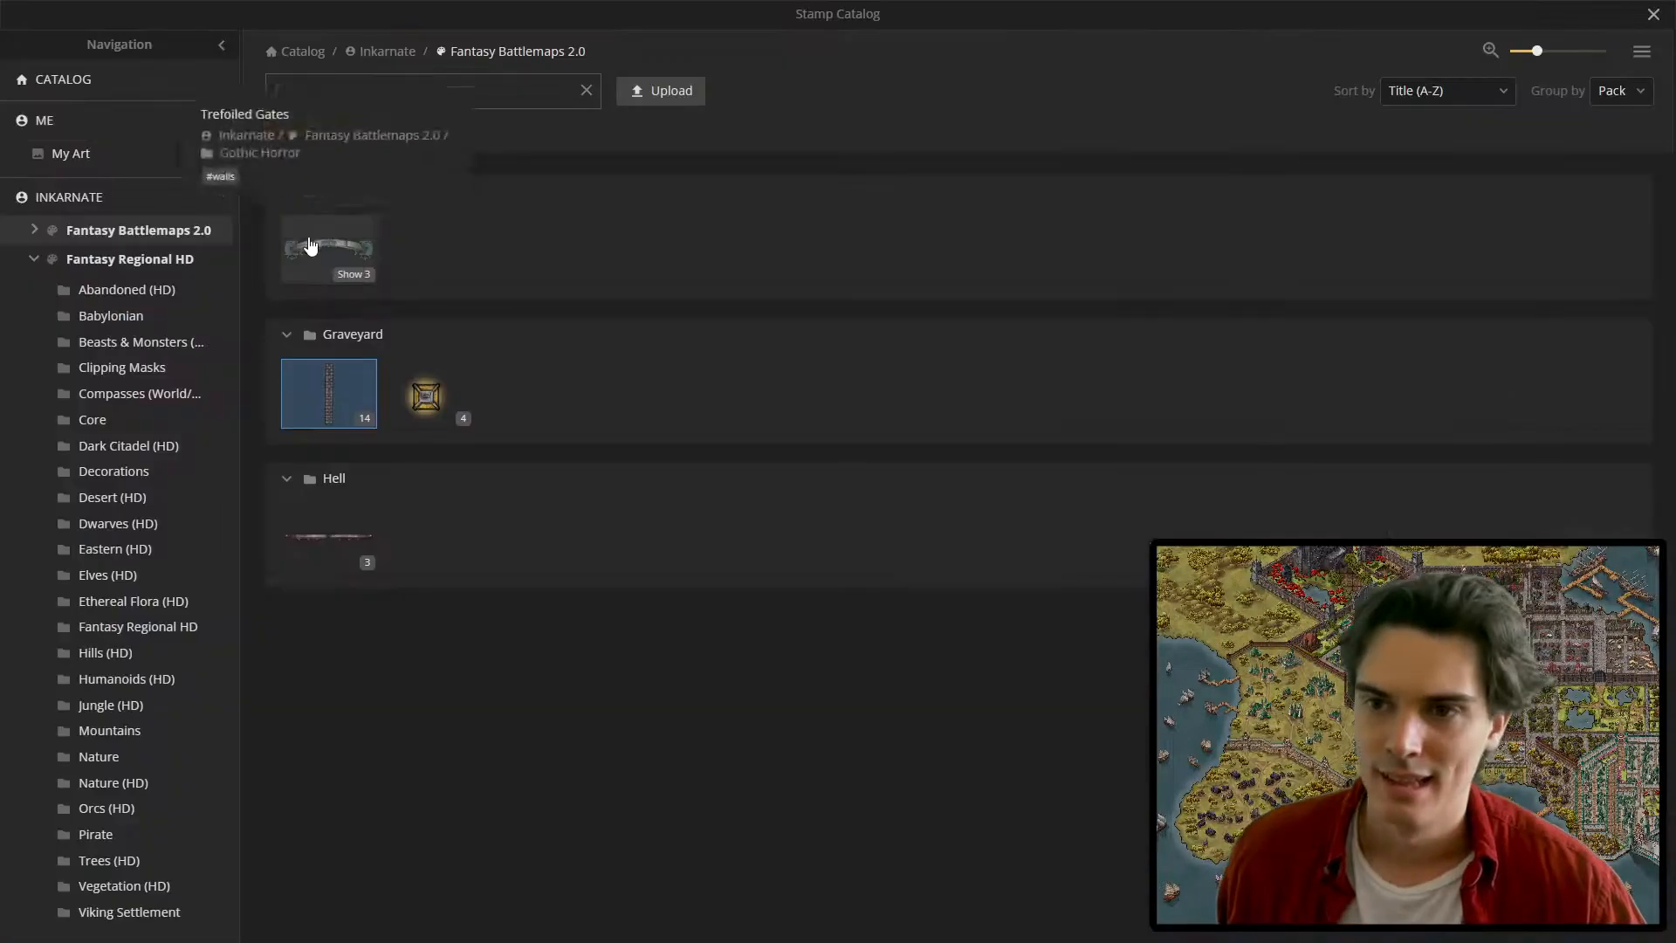
pyautogui.press('BackSpace')
pyautogui.press('BackSpace')
pyautogui.press('BackSpace')
pyautogui.press('BackSpace')
pyautogui.write('gate')
pyautogui.click(396, 467)
pyautogui.scroll(3, 396, 468)
pyautogui.scroll(-1, 561, 442)
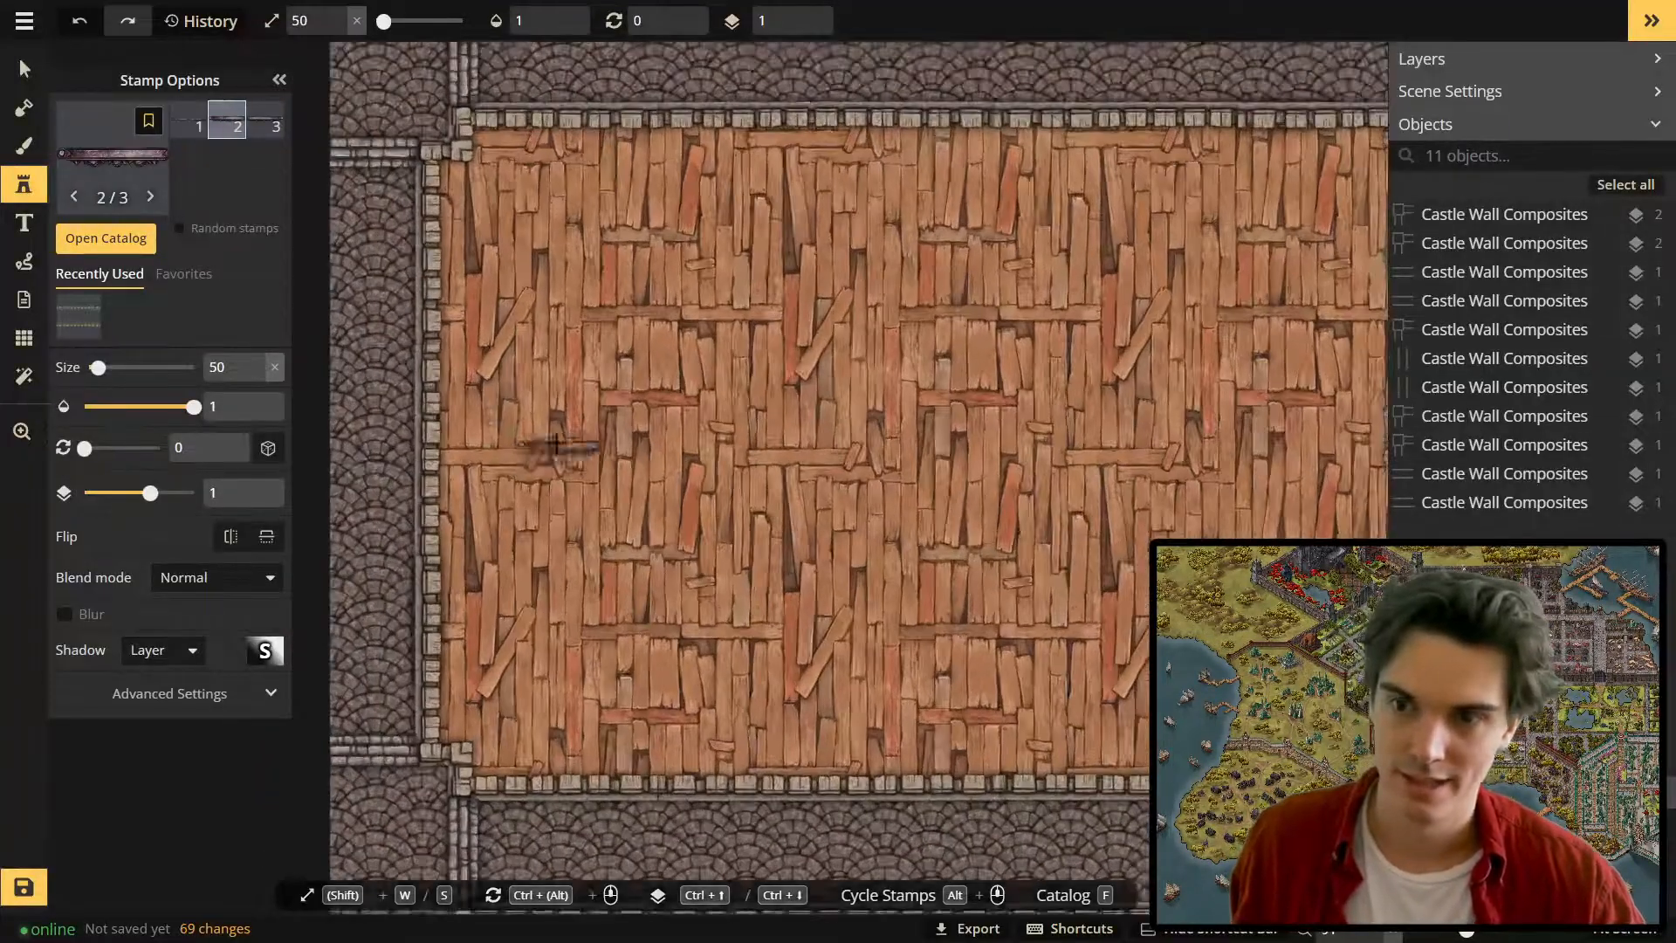
# Place a Hell Gate in the middle of the left wall at size 100, rotated to 271 and raised to layer 2.
pyautogui.click(456, 432)
pyautogui.hotkey('shift', 'w')
pyautogui.hotkey('shift', 'w')
pyautogui.hotkey('shift', 'w')
pyautogui.hotkey('shift', 'w')
pyautogui.hotkey('shift', 'w')
pyautogui.moveTo(543, 465); pyautogui.dragTo(539, 300)
pyautogui.moveTo(462, 460); pyautogui.dragTo(442, 462)
pyautogui.hotkey('ctrl', 'Up')
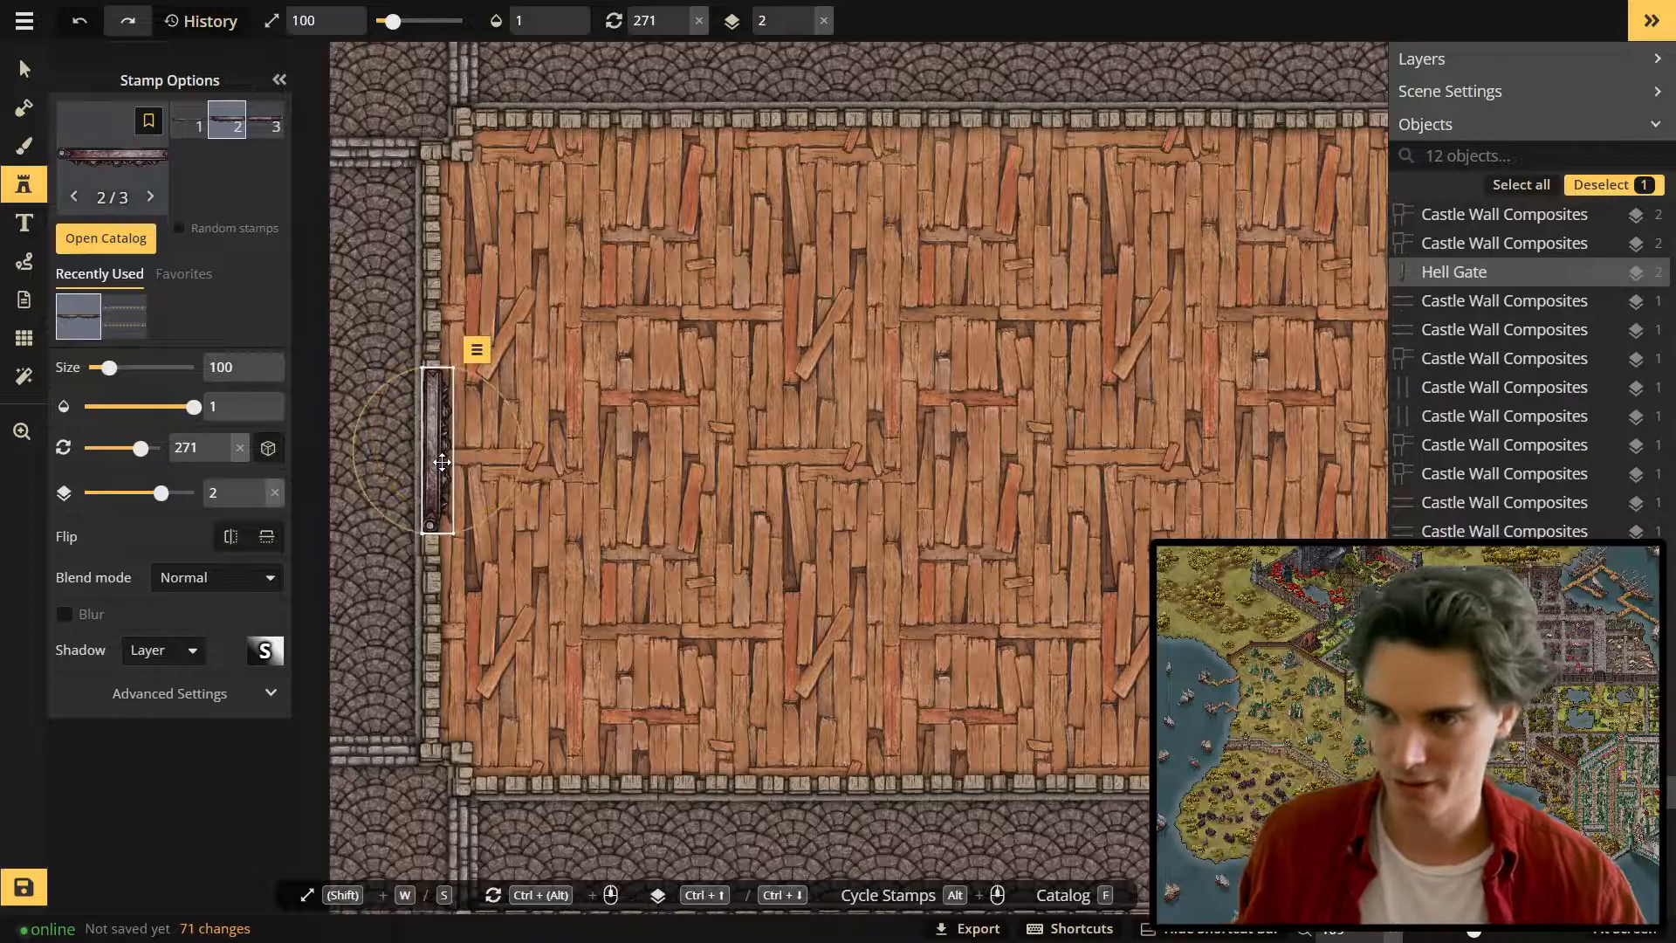
# Place a second Hell Gate on the right wall, opposite the first one.
pyautogui.scroll(-2, 441, 462)
pyautogui.moveTo(786, 472); pyautogui.dragTo(463, 429)
pyautogui.click(969, 419)
pyautogui.click(228, 536)
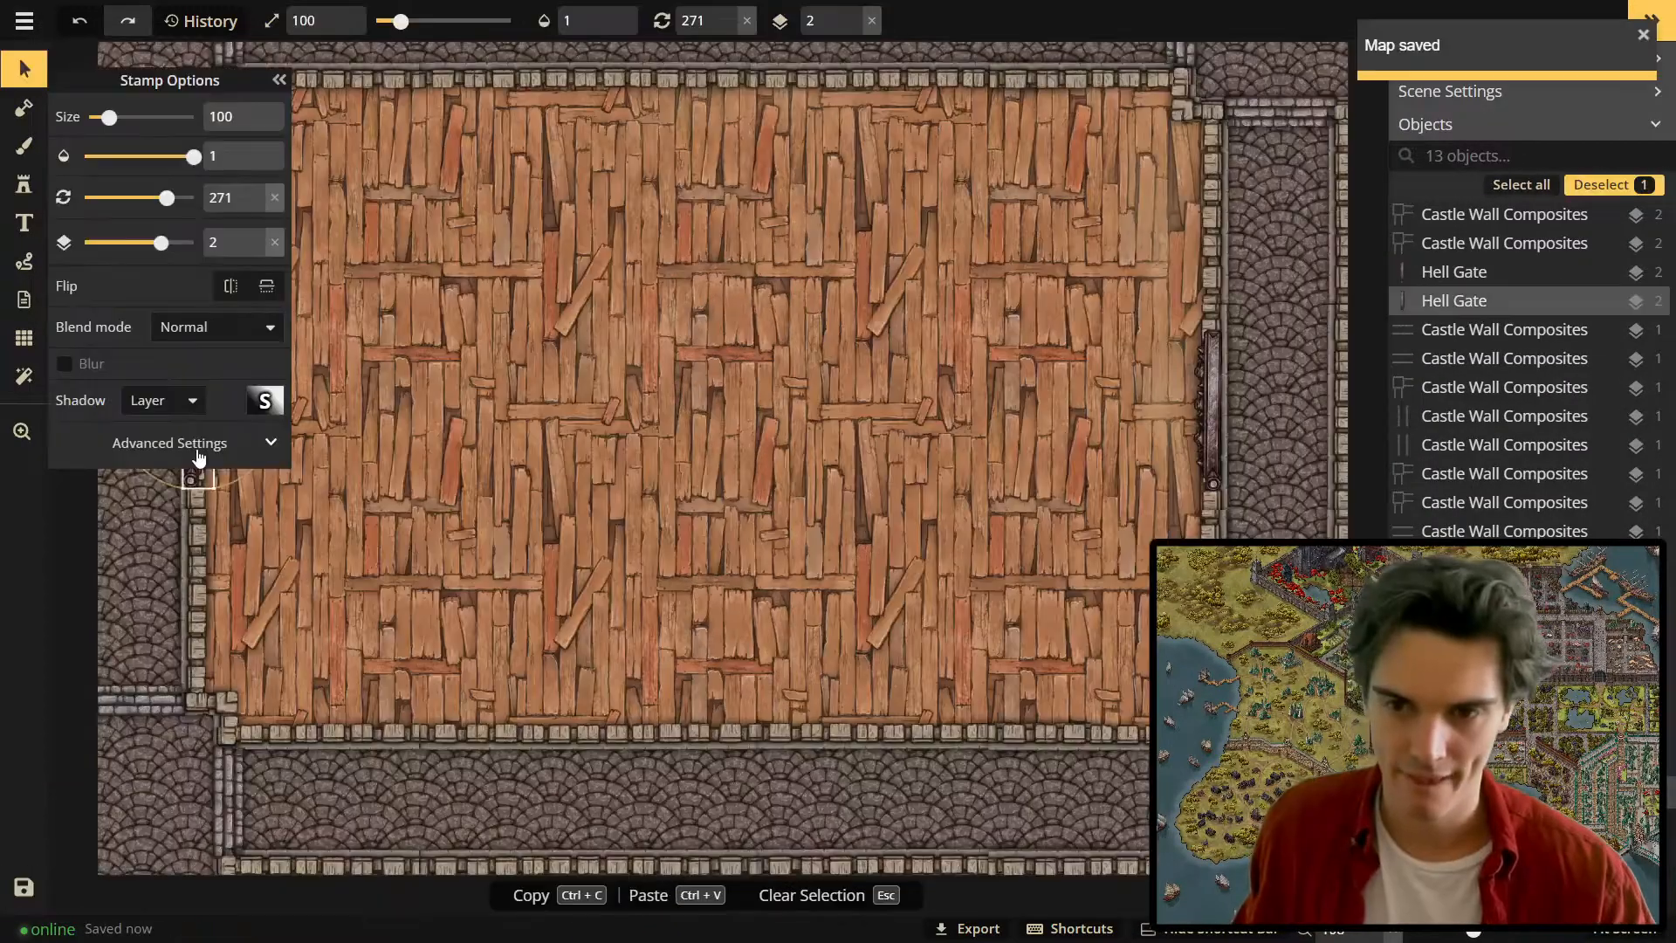
pyautogui.click(199, 453)
pyautogui.scroll(1, 293, 488)
pyautogui.scroll(-3, 524, 437)
# Search the stamp catalog for "Broken" and choose the Broken Shamrock Table from the Fey set.
pyautogui.click(24, 184)
pyautogui.click(105, 142)
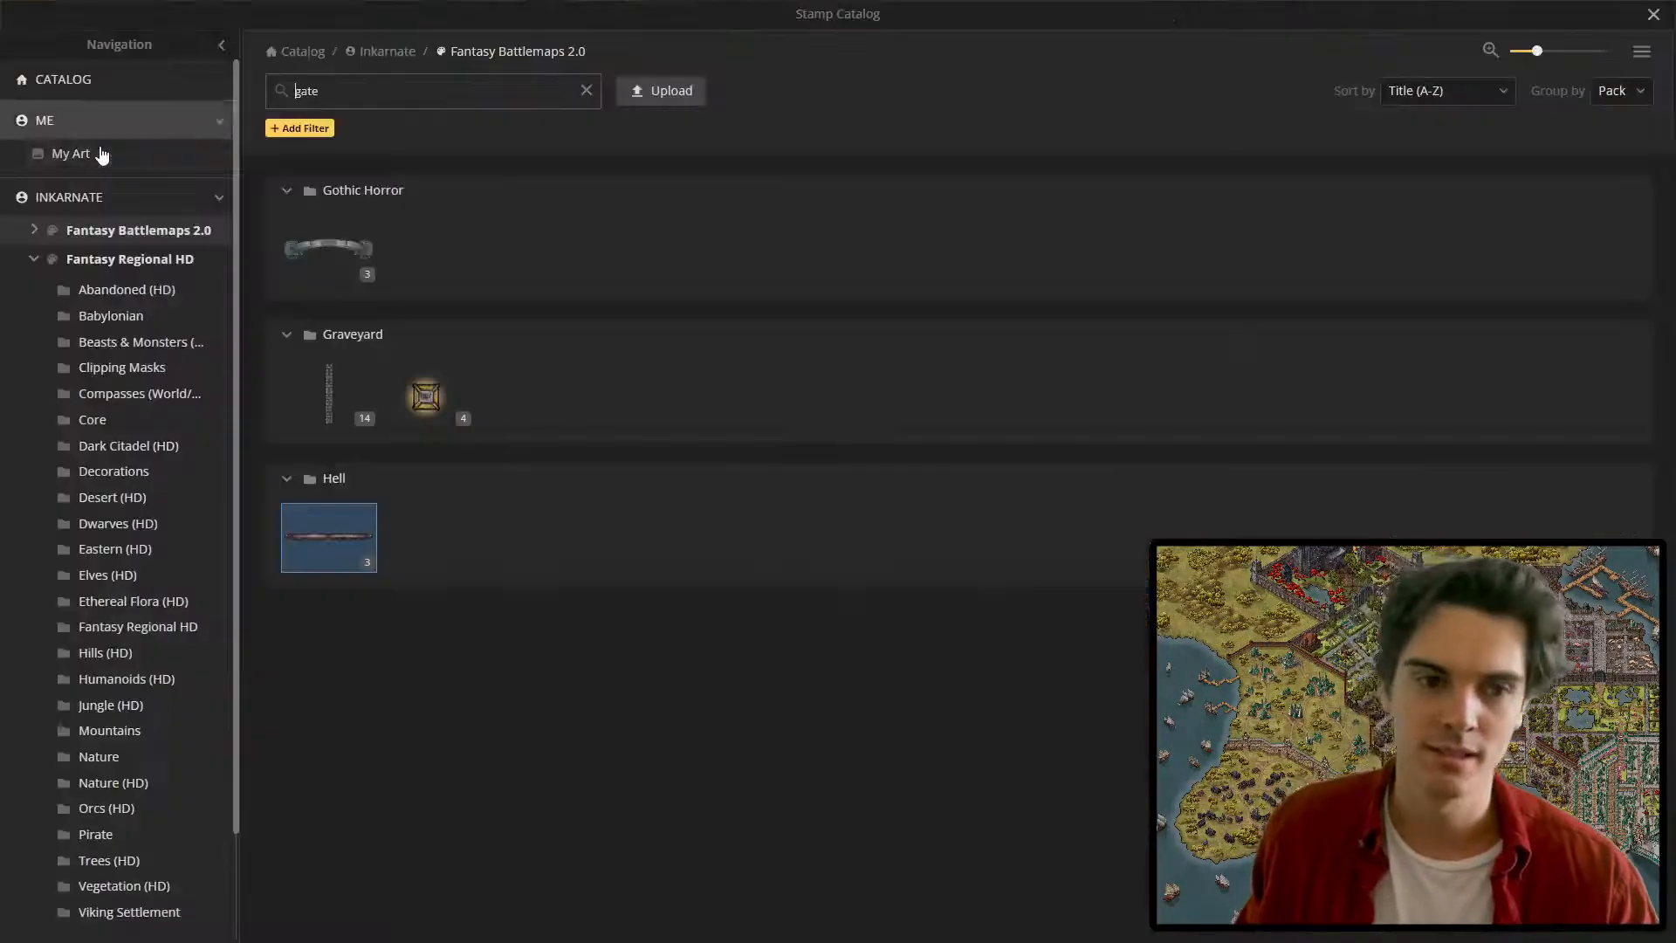
pyautogui.tripleClick(350, 91)
pyautogui.write('Broken')
pyautogui.scroll(-8, 732, 348)
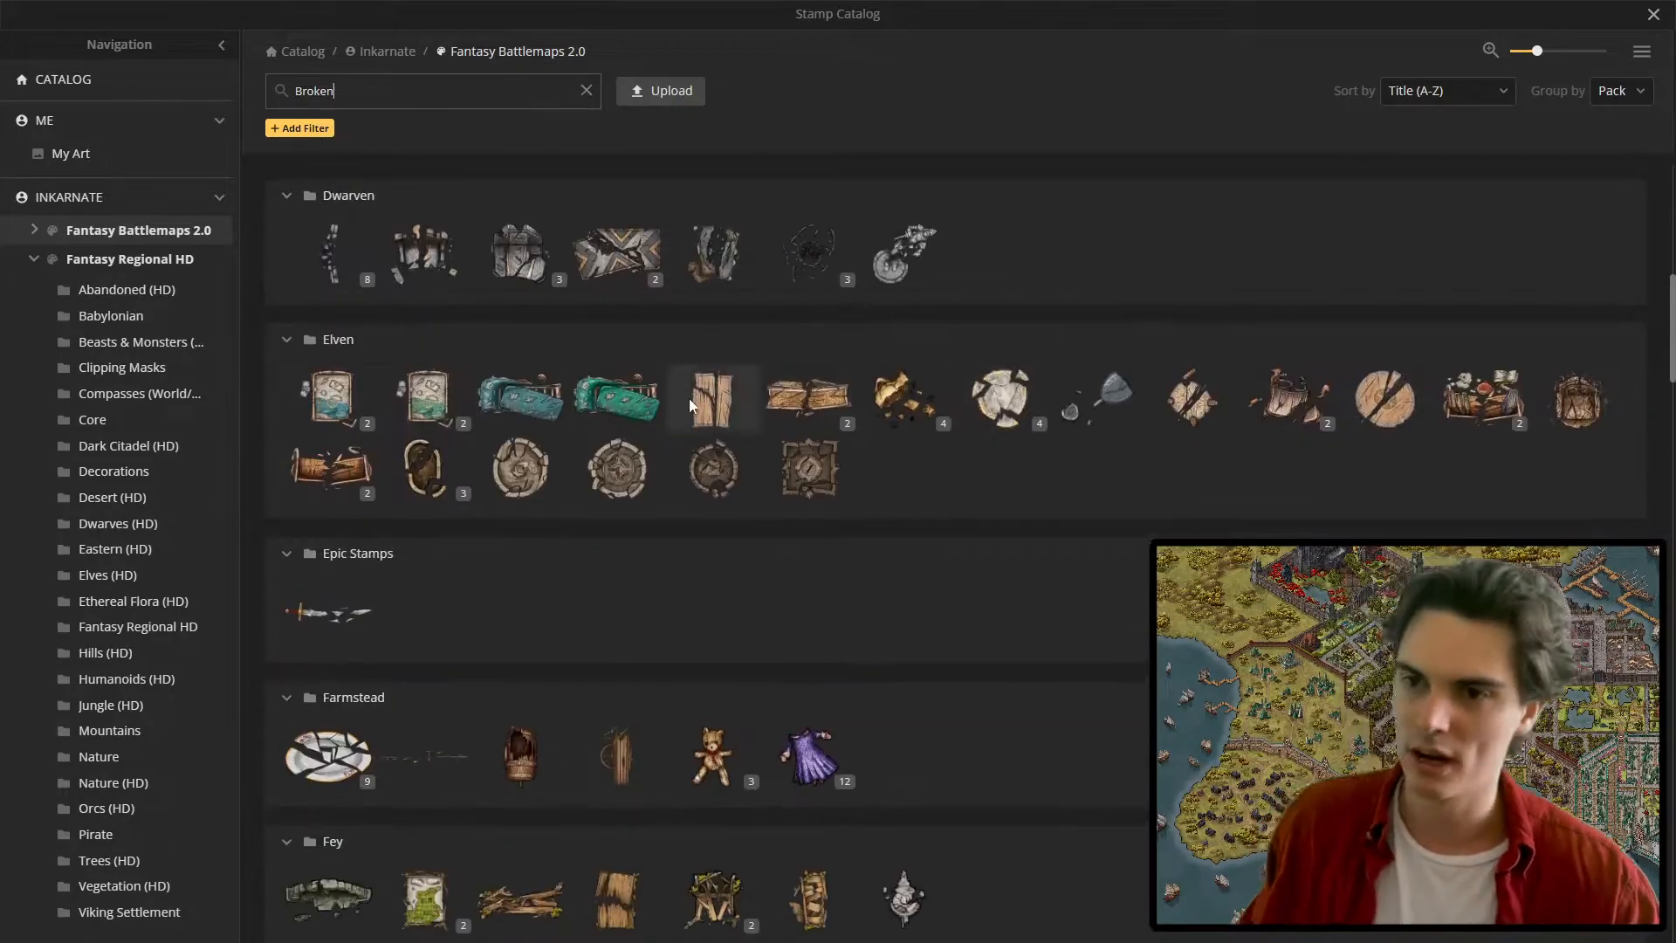
pyautogui.scroll(-1, 657, 484)
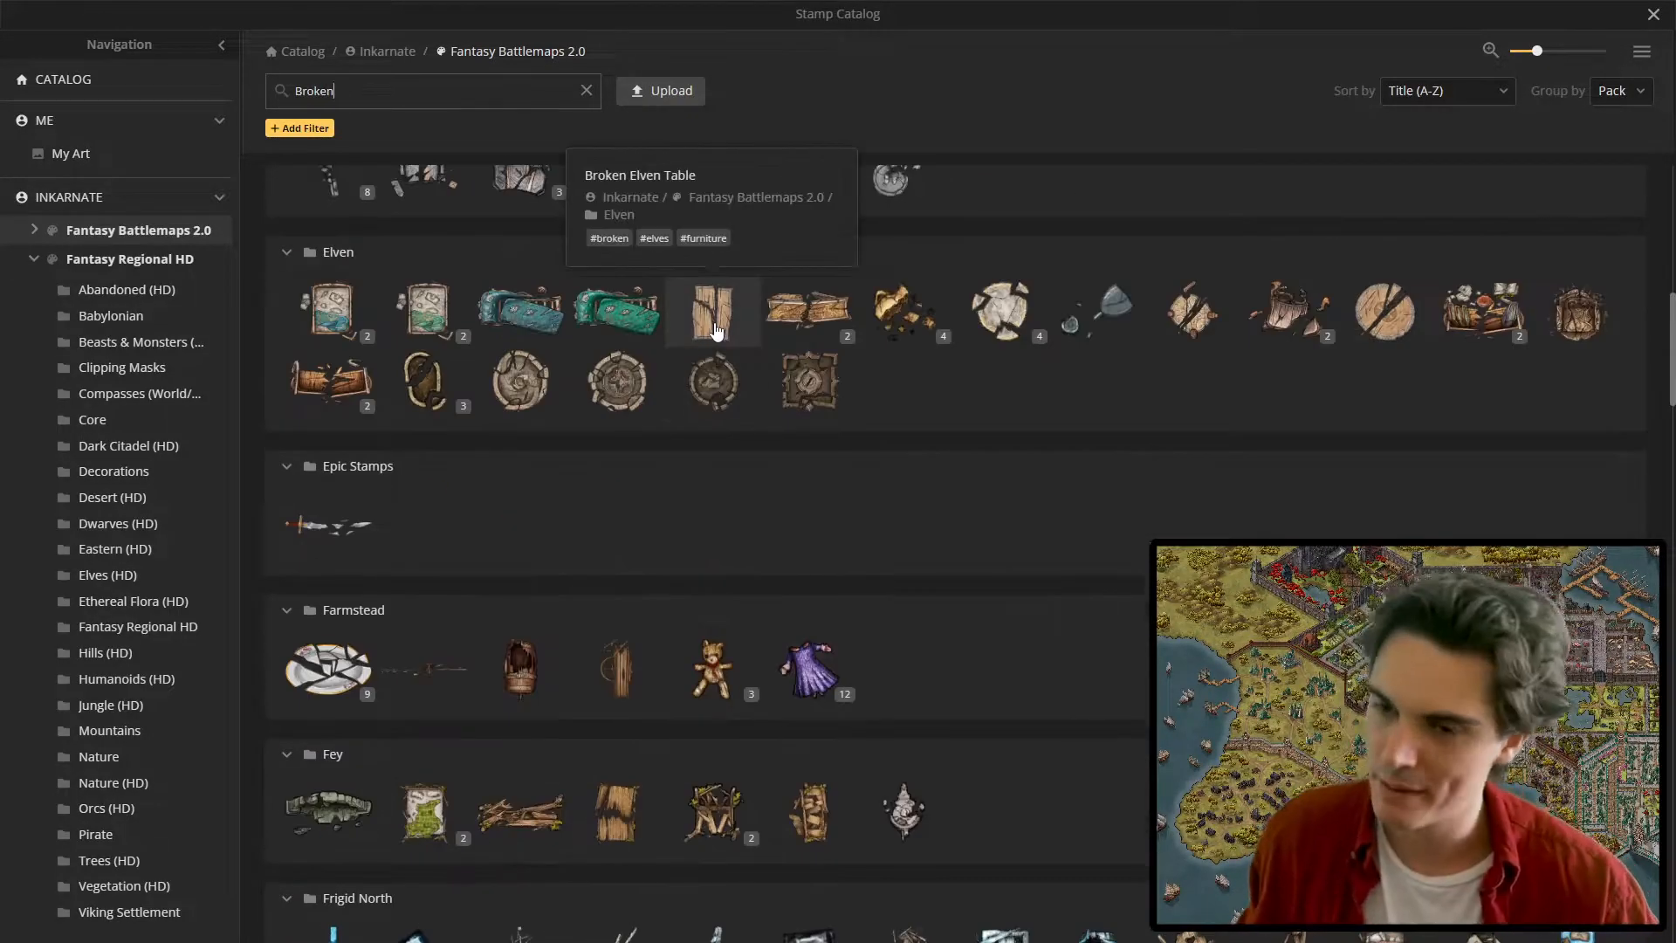
pyautogui.scroll(-3, 460, 524)
pyautogui.scroll(-3, 611, 243)
pyautogui.scroll(1, 599, 296)
pyautogui.scroll(-10, 599, 295)
pyautogui.scroll(-10, 599, 302)
pyautogui.scroll(14, 1055, 646)
pyautogui.scroll(7, 1056, 652)
pyautogui.click(610, 443)
# Reduce the table stamp to size 70 and place the first Broken Shamrock Tables on the wooden floor.
pyautogui.scroll(3, 853, 501)
pyautogui.press('s')
pyautogui.press('s')
pyautogui.press('s')
pyautogui.click(713, 515)
pyautogui.moveTo(824, 335); pyautogui.dragTo(745, 397)
pyautogui.press('s')
pyautogui.click(744, 445)
pyautogui.moveTo(744, 399); pyautogui.dragTo(773, 465)
# Scatter more Broken Shamrock Tables across the rest of the room at slightly varied angles on layer 2.
pyautogui.click(542, 341)
pyautogui.moveTo(625, 320); pyautogui.dragTo(624, 366)
pyautogui.moveTo(677, 402); pyautogui.dragTo(445, 258)
pyautogui.click(694, 576)
pyautogui.click(711, 317)
pyautogui.click(912, 591)
pyautogui.click(886, 190)
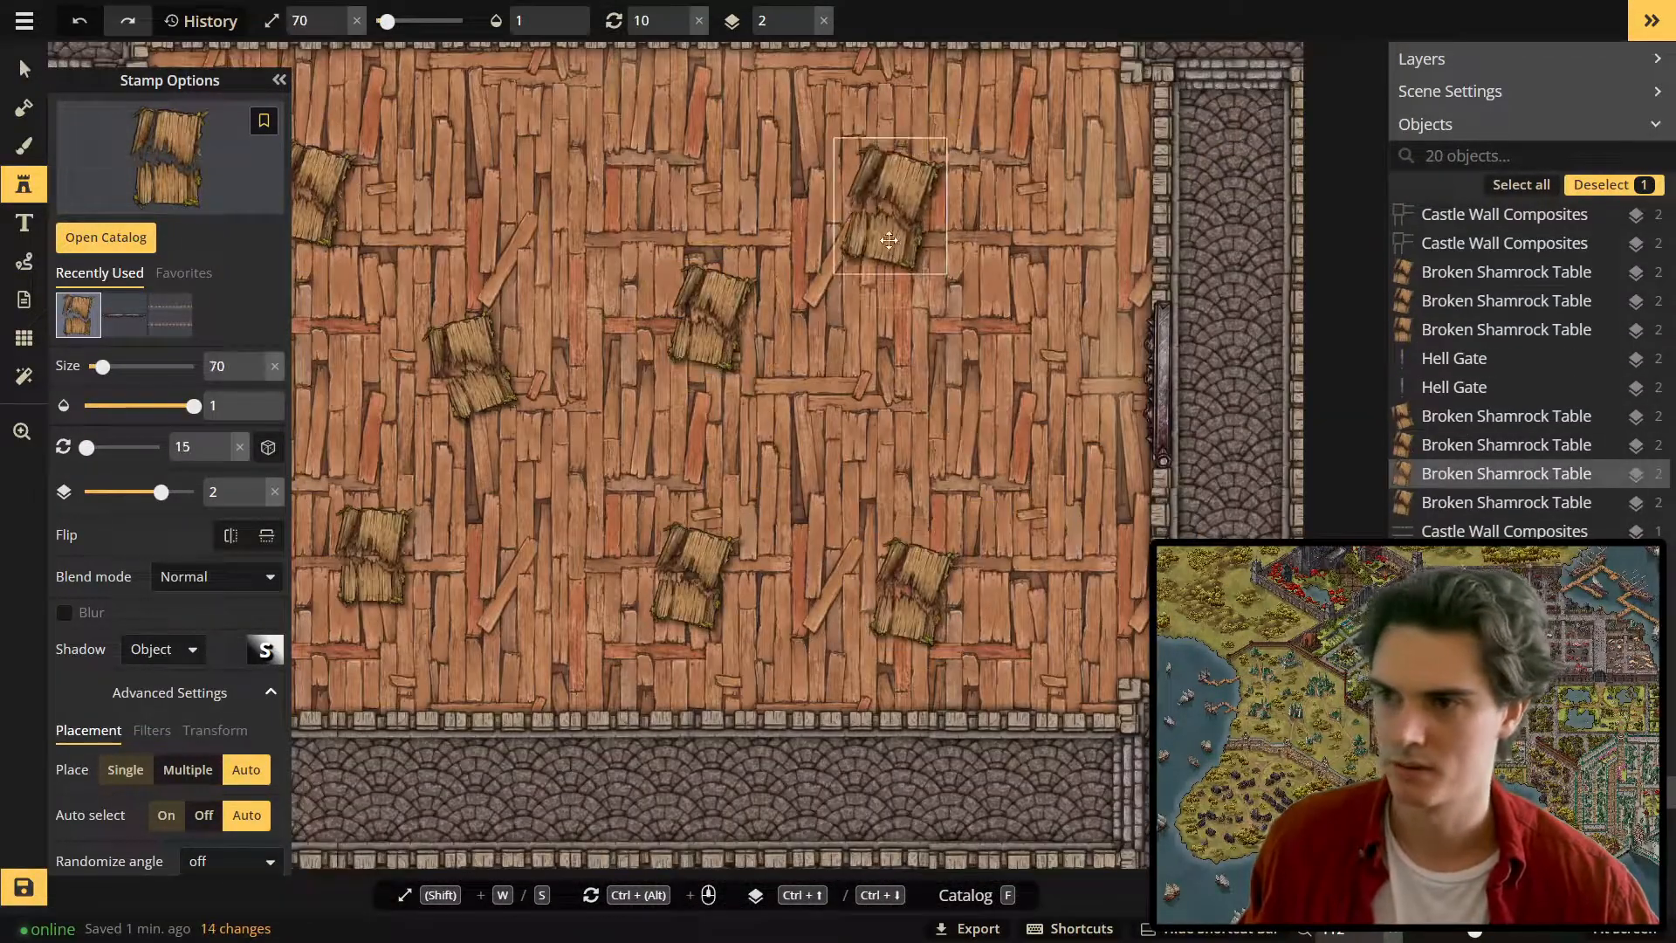
pyautogui.click(23, 68)
pyautogui.click(710, 317)
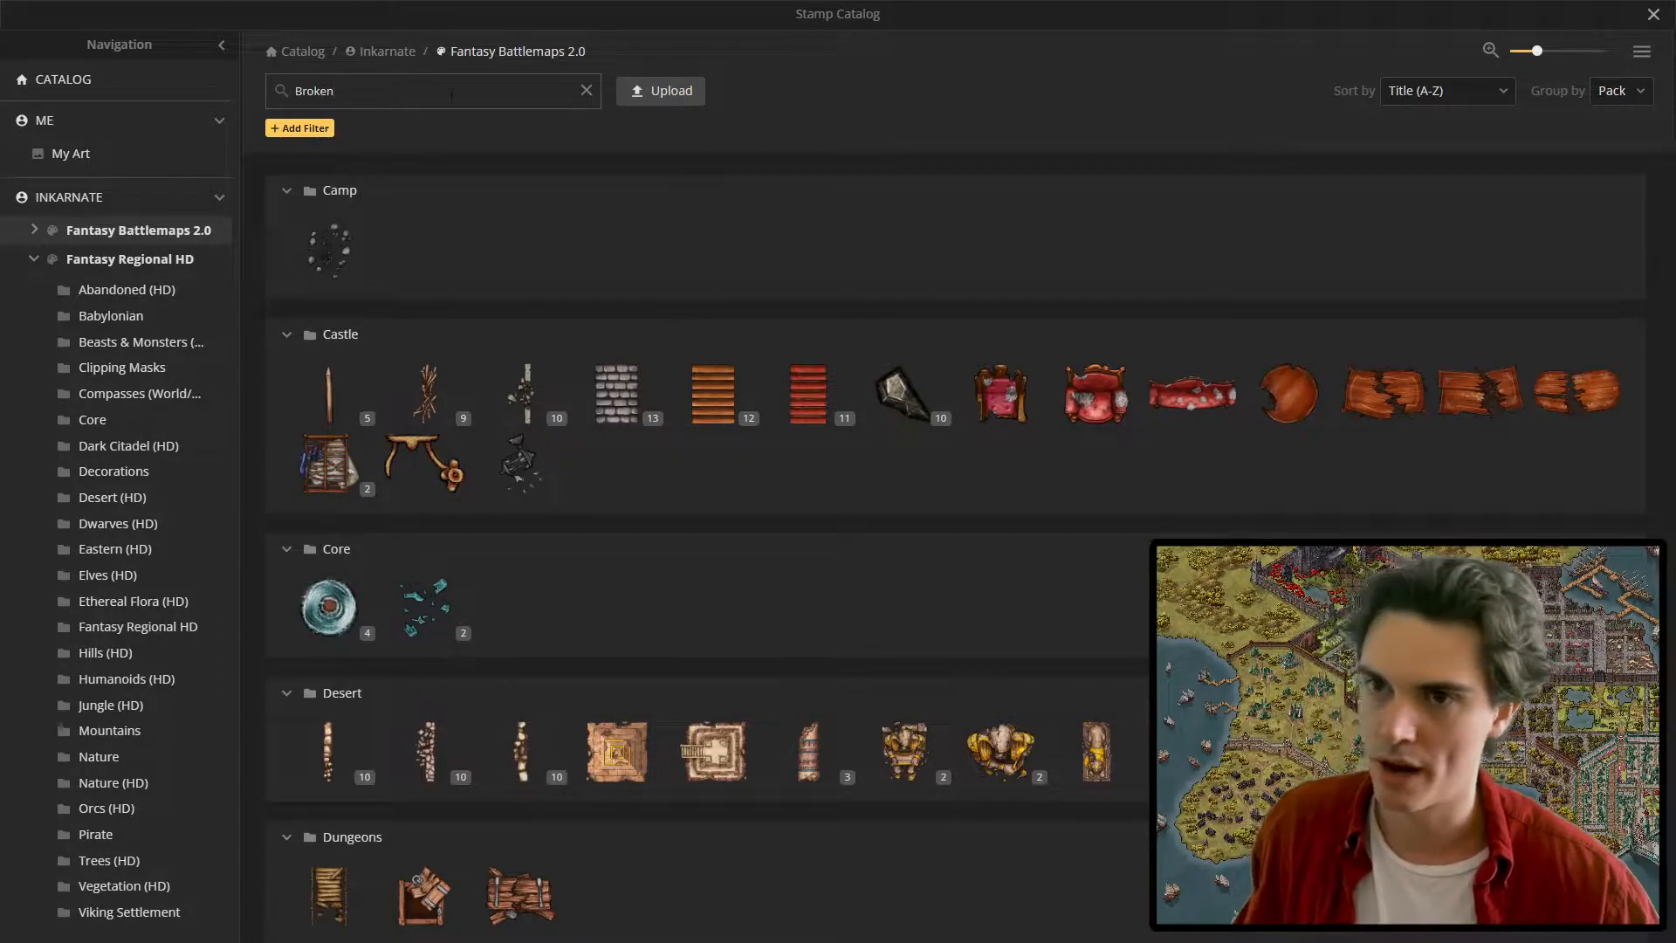
# Look through all the "Broken" catalog stamps for damaged tavern furniture and pick the Broken Shamrock Table.
pyautogui.scroll(-10, 719, 358)
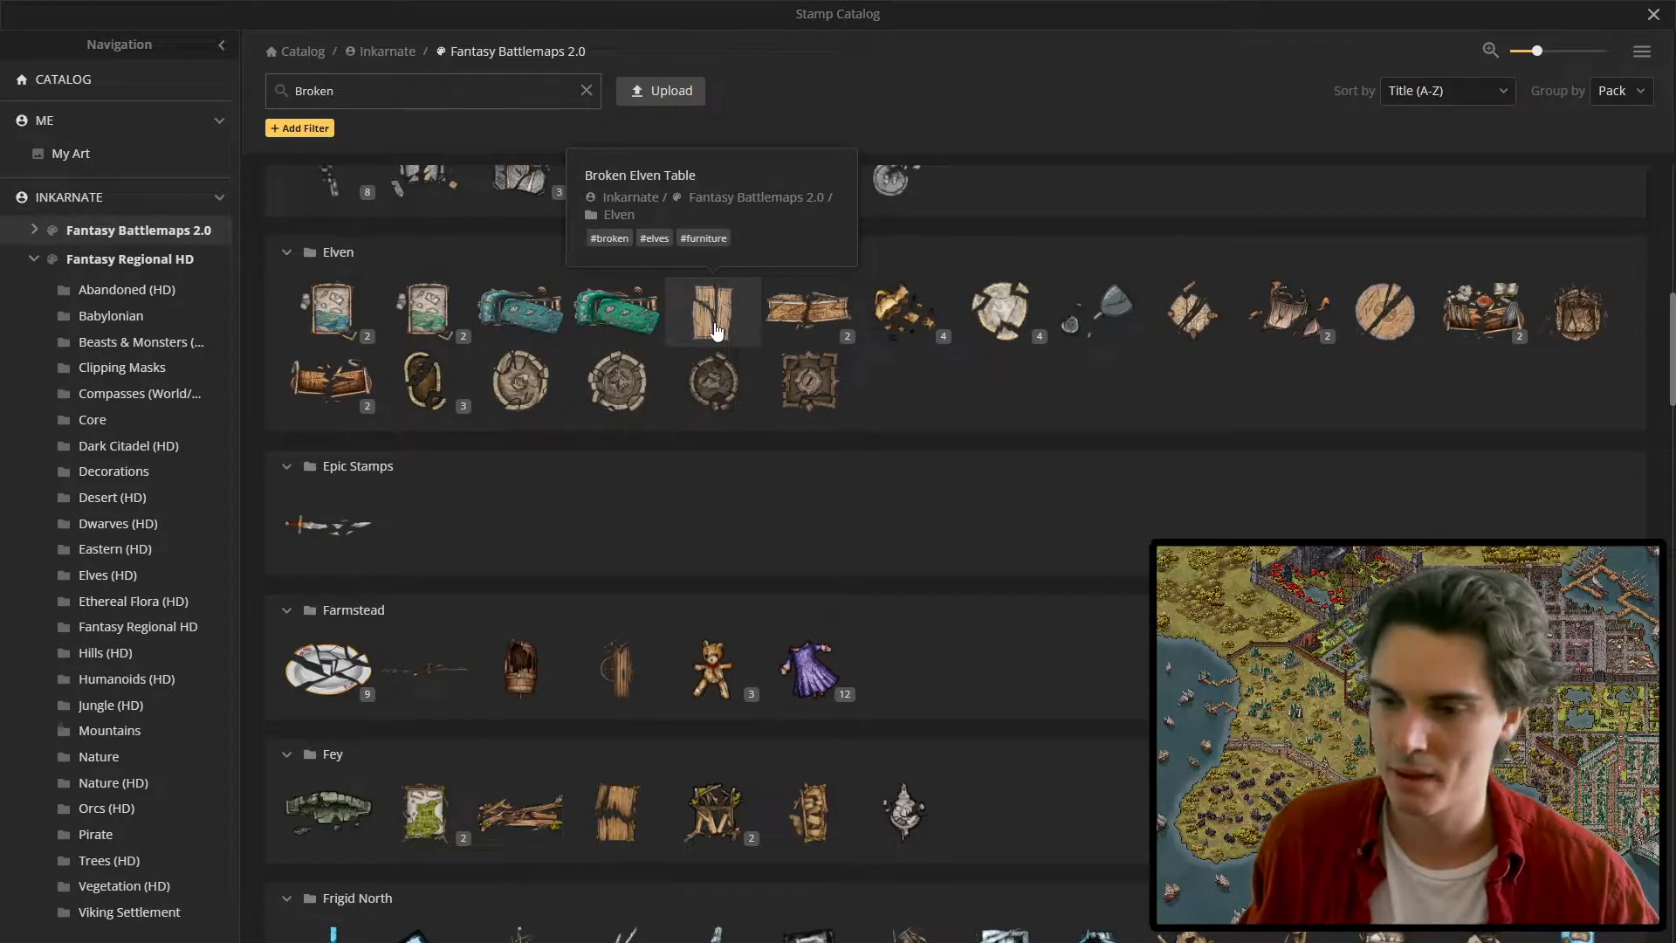
pyautogui.scroll(-3, 716, 330)
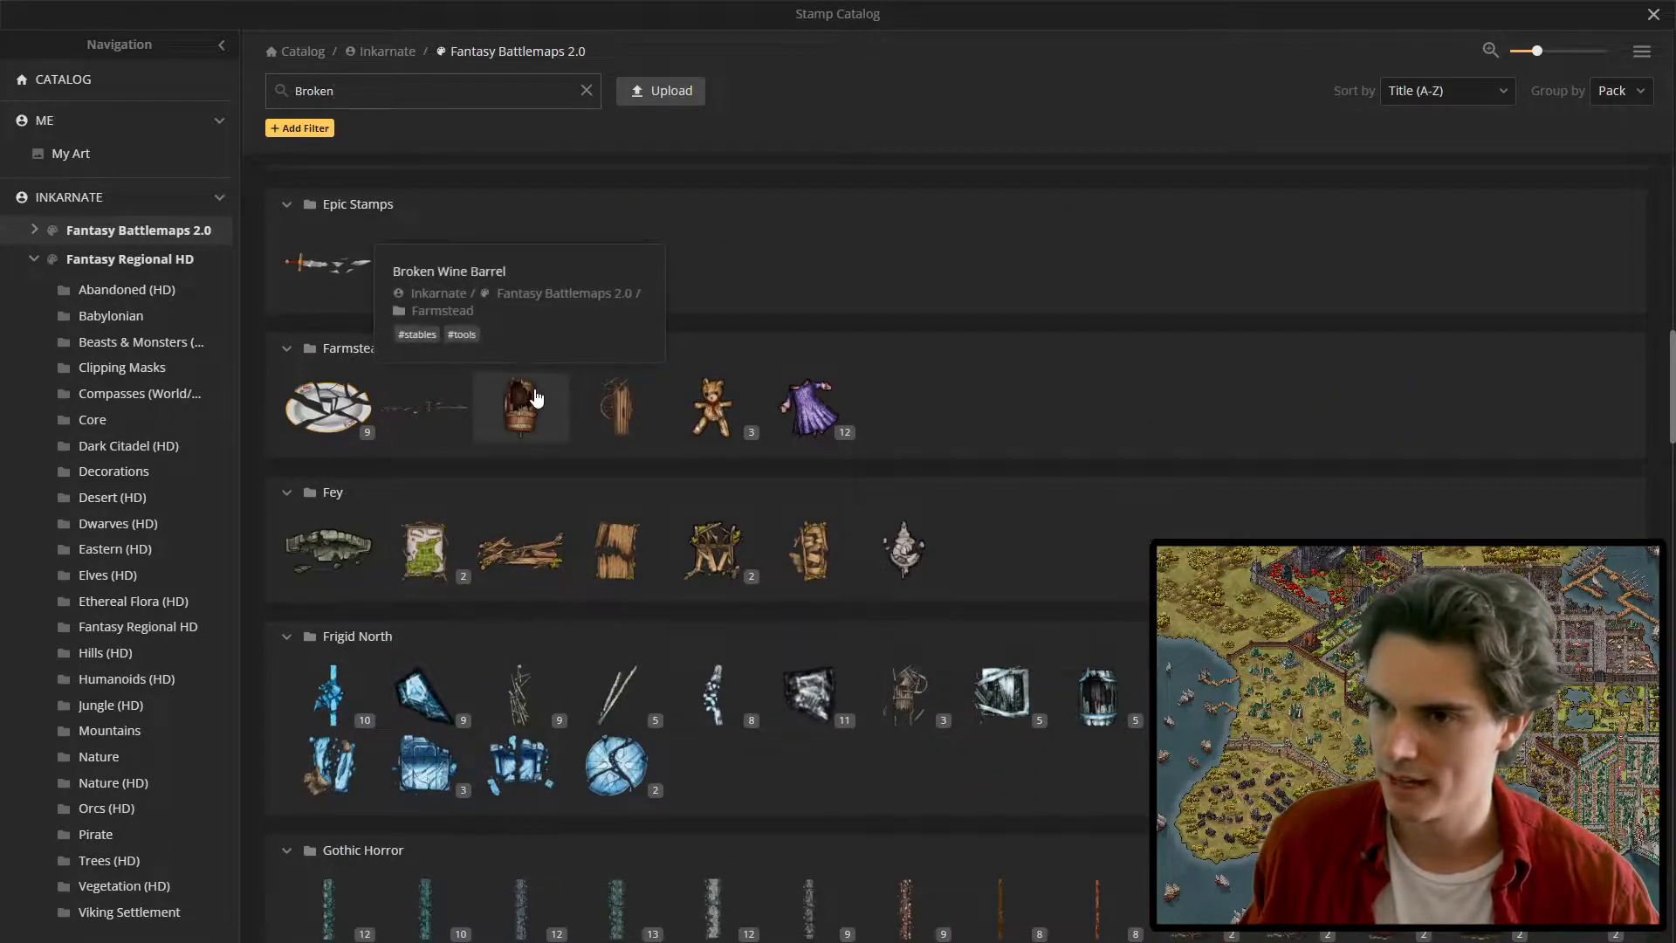
pyautogui.scroll(-4, 820, 680)
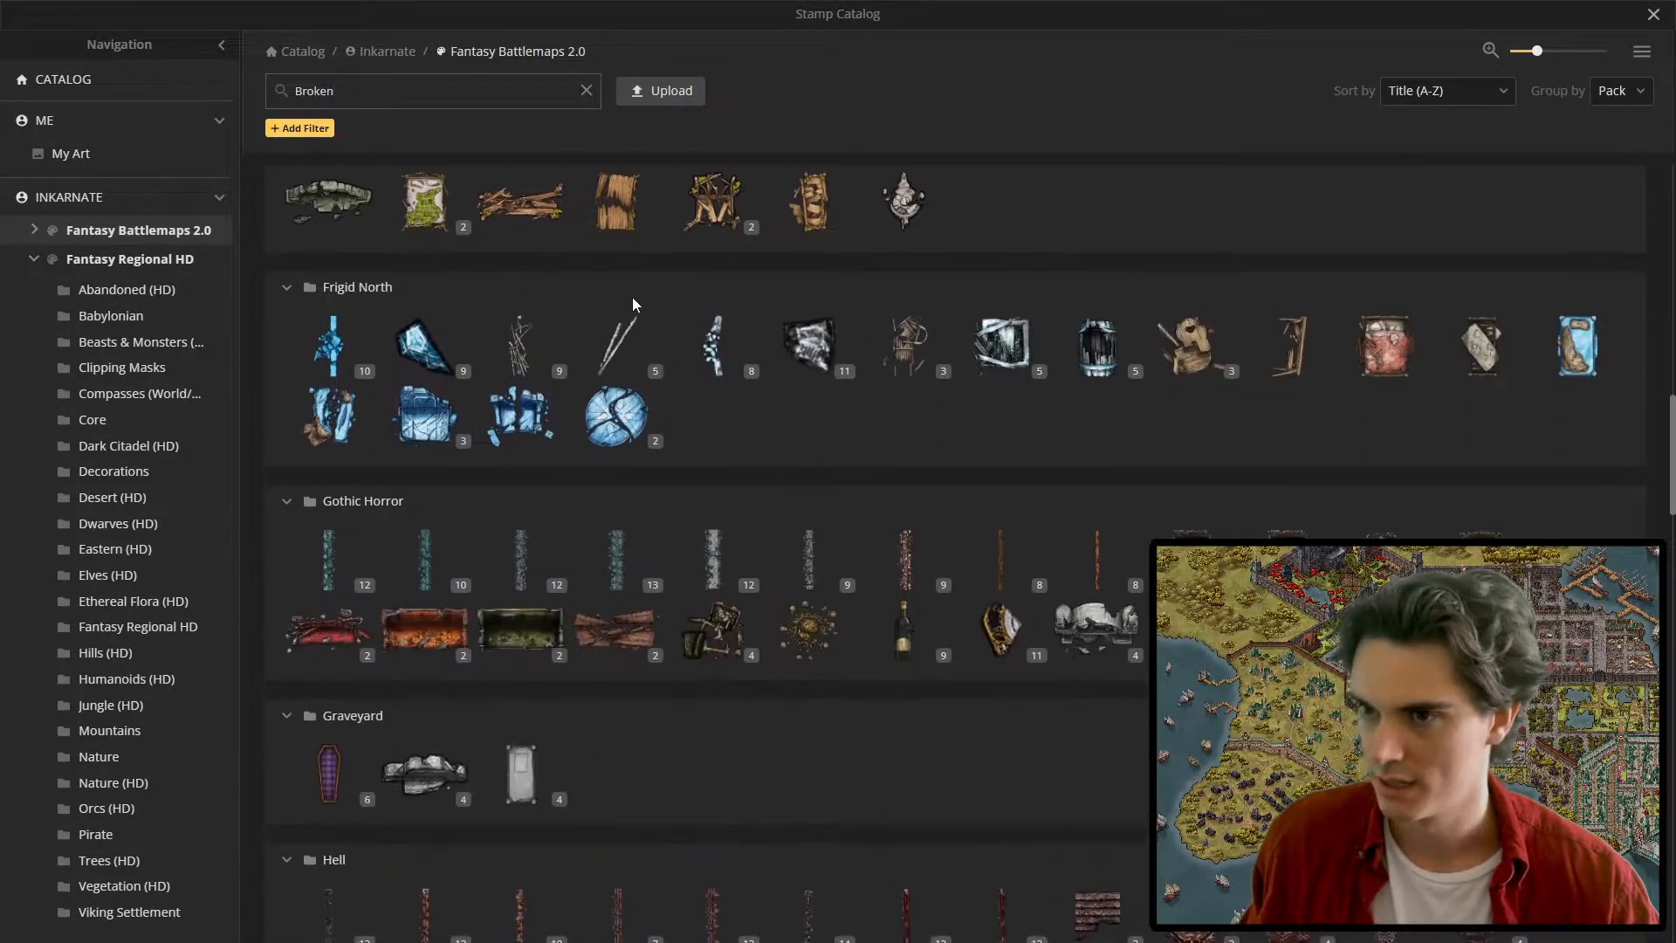
pyautogui.scroll(1, 611, 244)
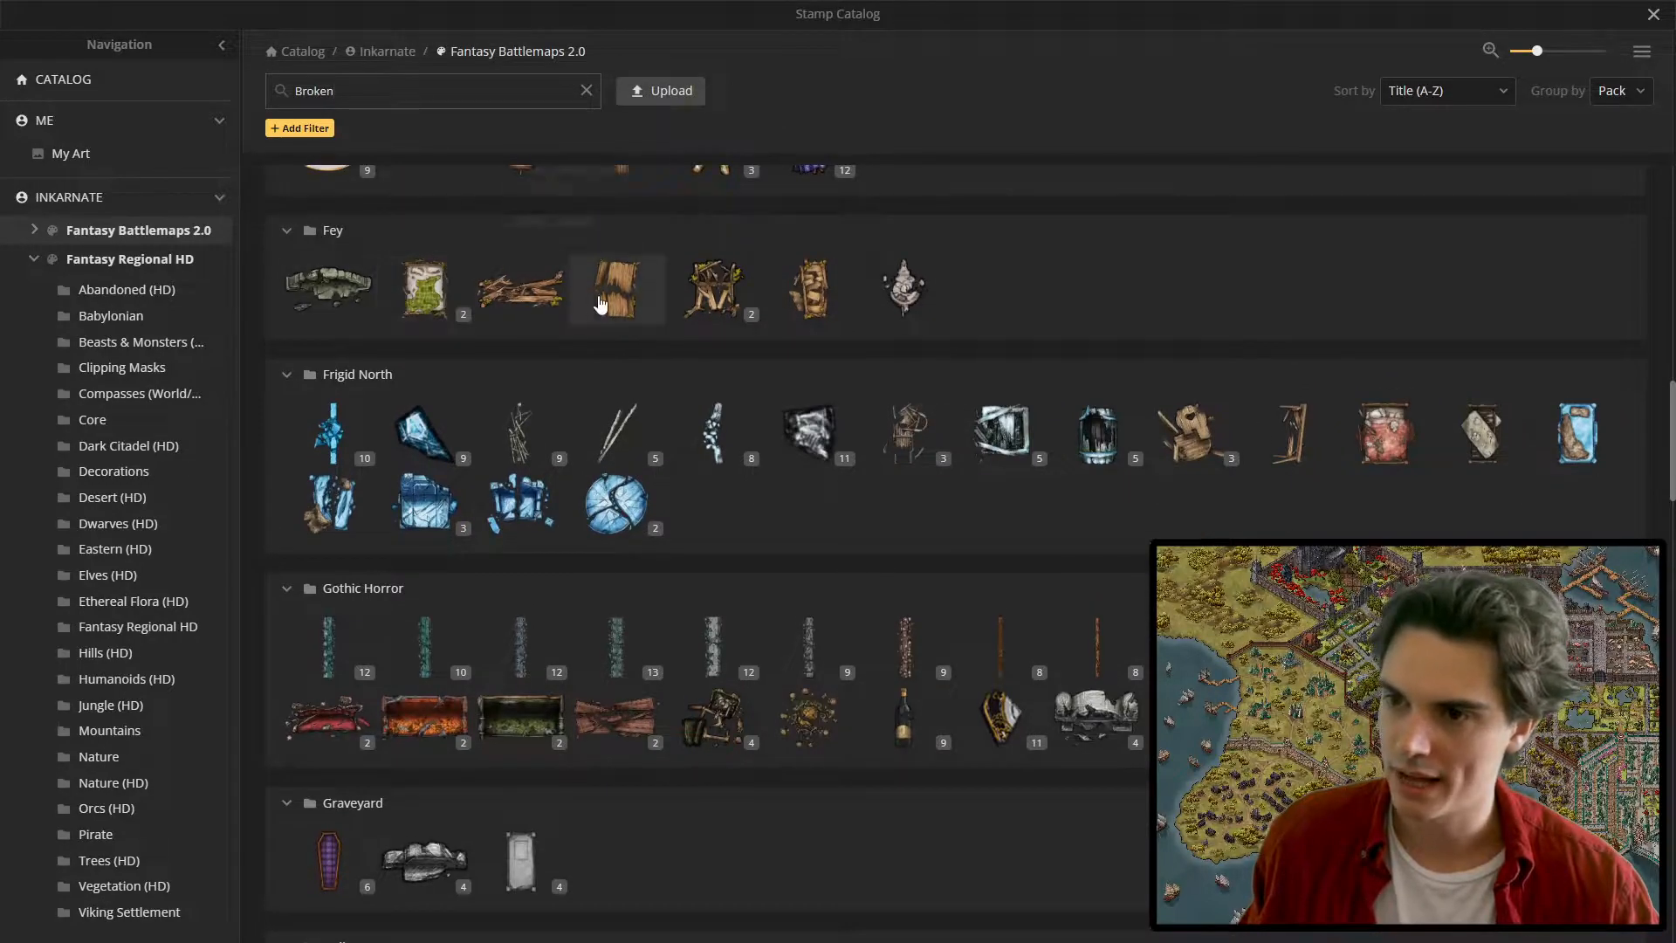
pyautogui.scroll(-10, 599, 302)
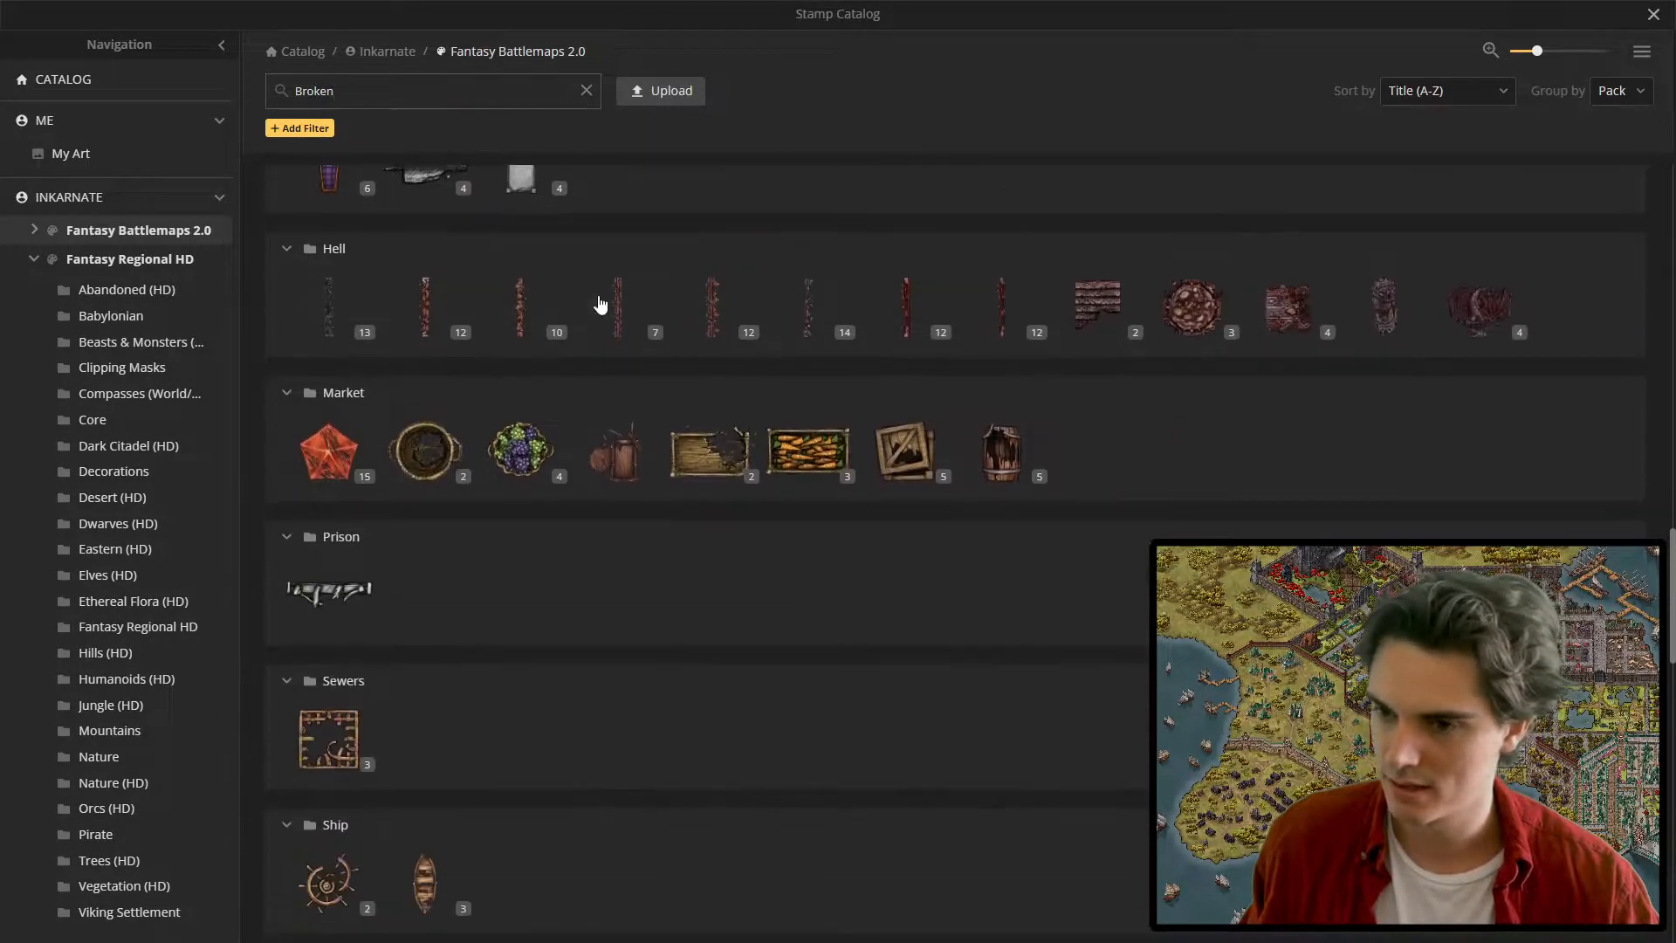
pyautogui.scroll(-1, 599, 302)
pyautogui.scroll(-4, 599, 301)
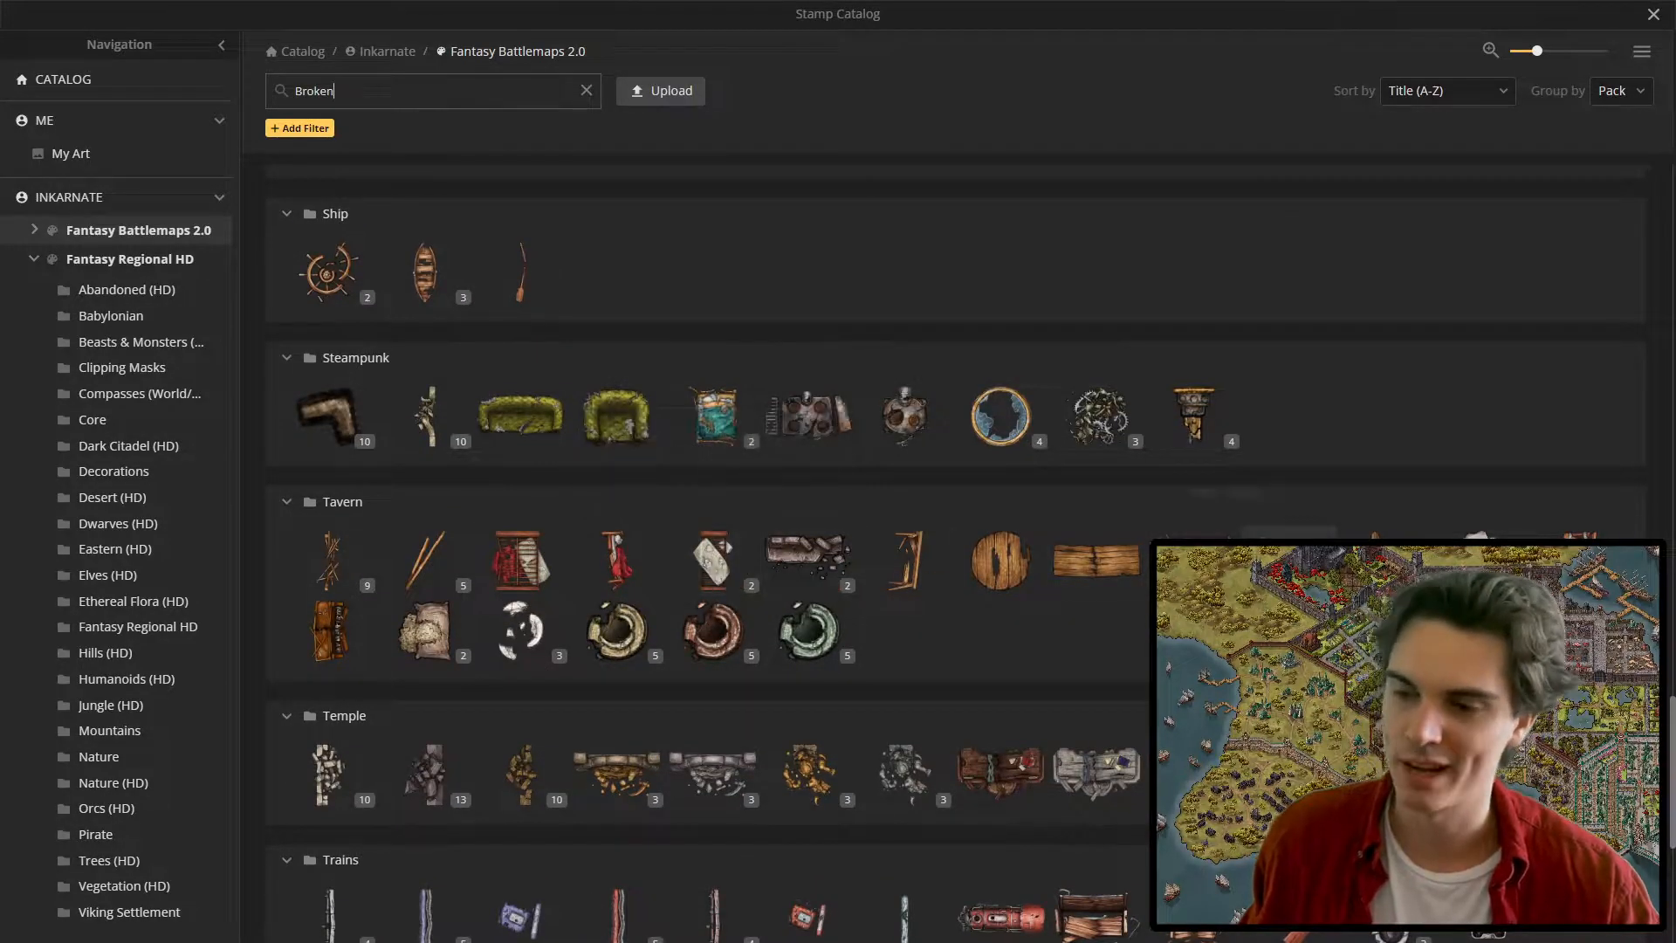
pyautogui.scroll(-4, 954, 550)
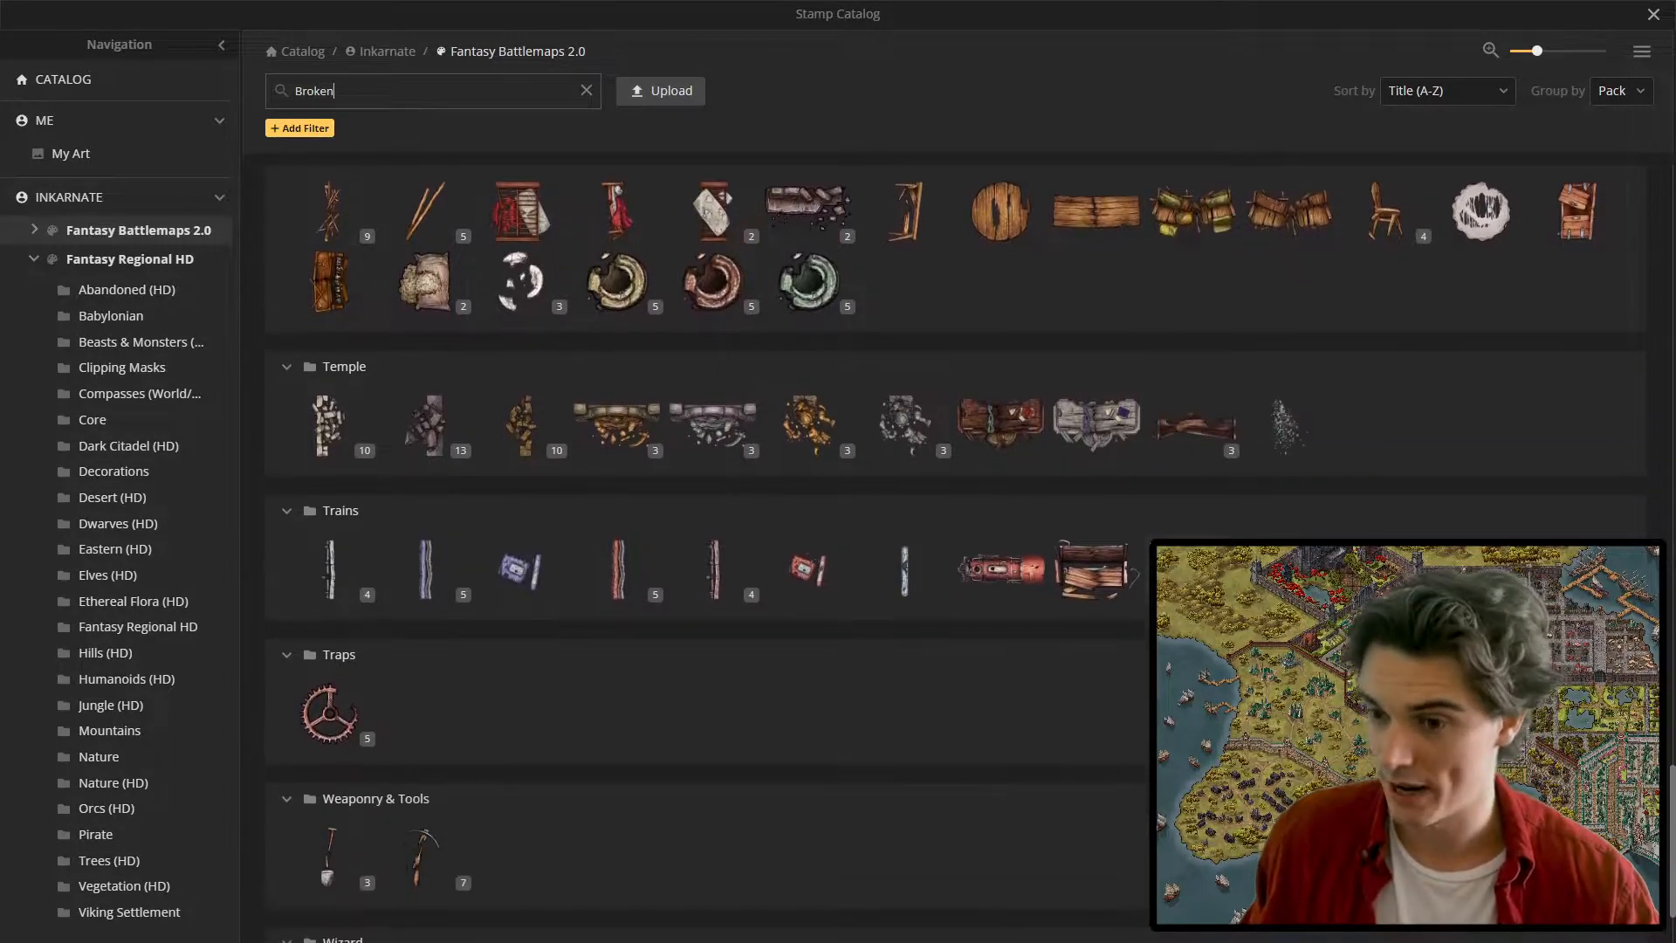
pyautogui.scroll(-2, 1052, 643)
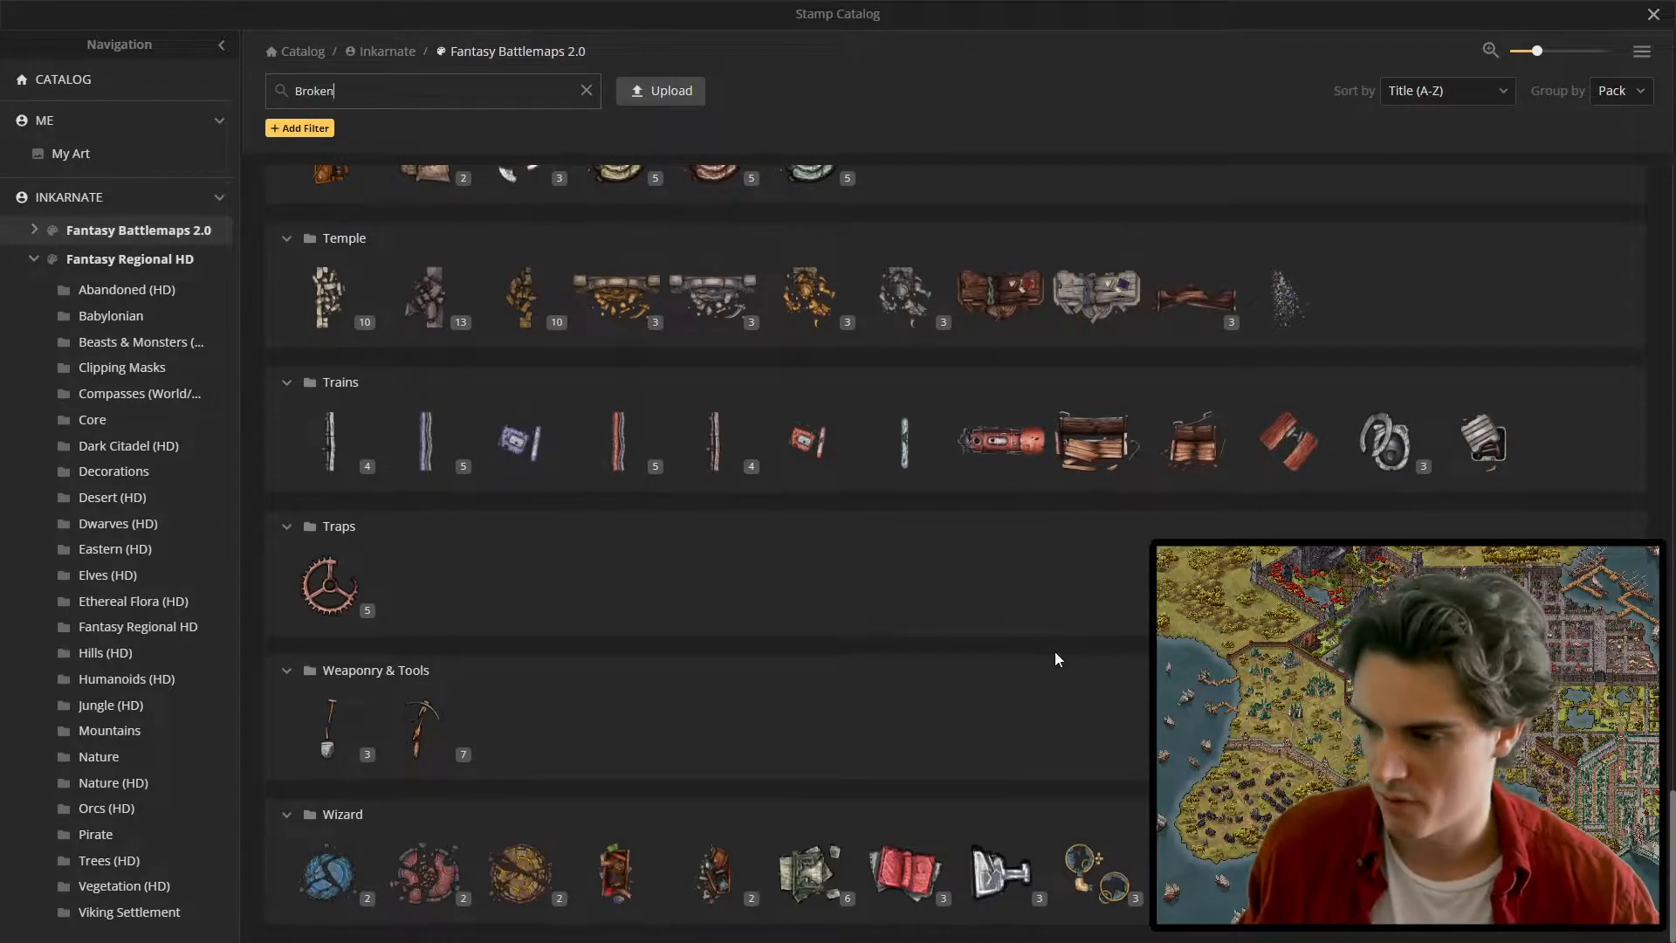
pyautogui.scroll(6, 1055, 651)
pyautogui.scroll(15, 1055, 652)
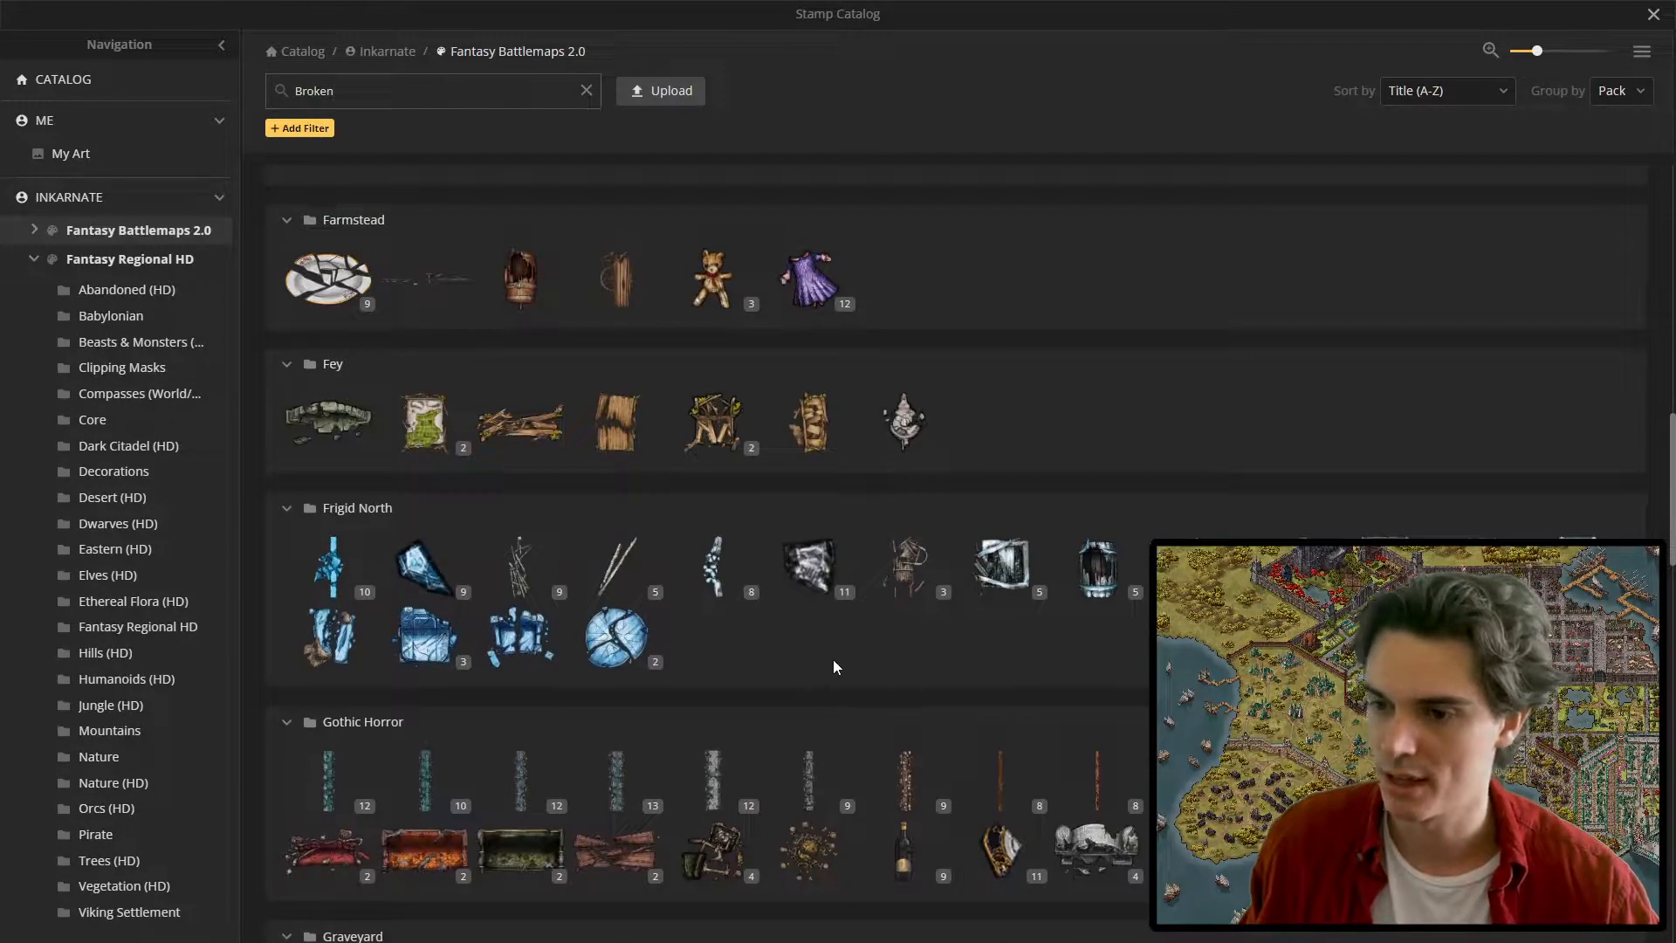
pyautogui.click(610, 442)
pyautogui.scroll(4, 846, 501)
# Move the Broken Shamrock Table from the counter's right end to the floor below its left end.
pyautogui.moveTo(726, 565); pyautogui.dragTo(856, 520)
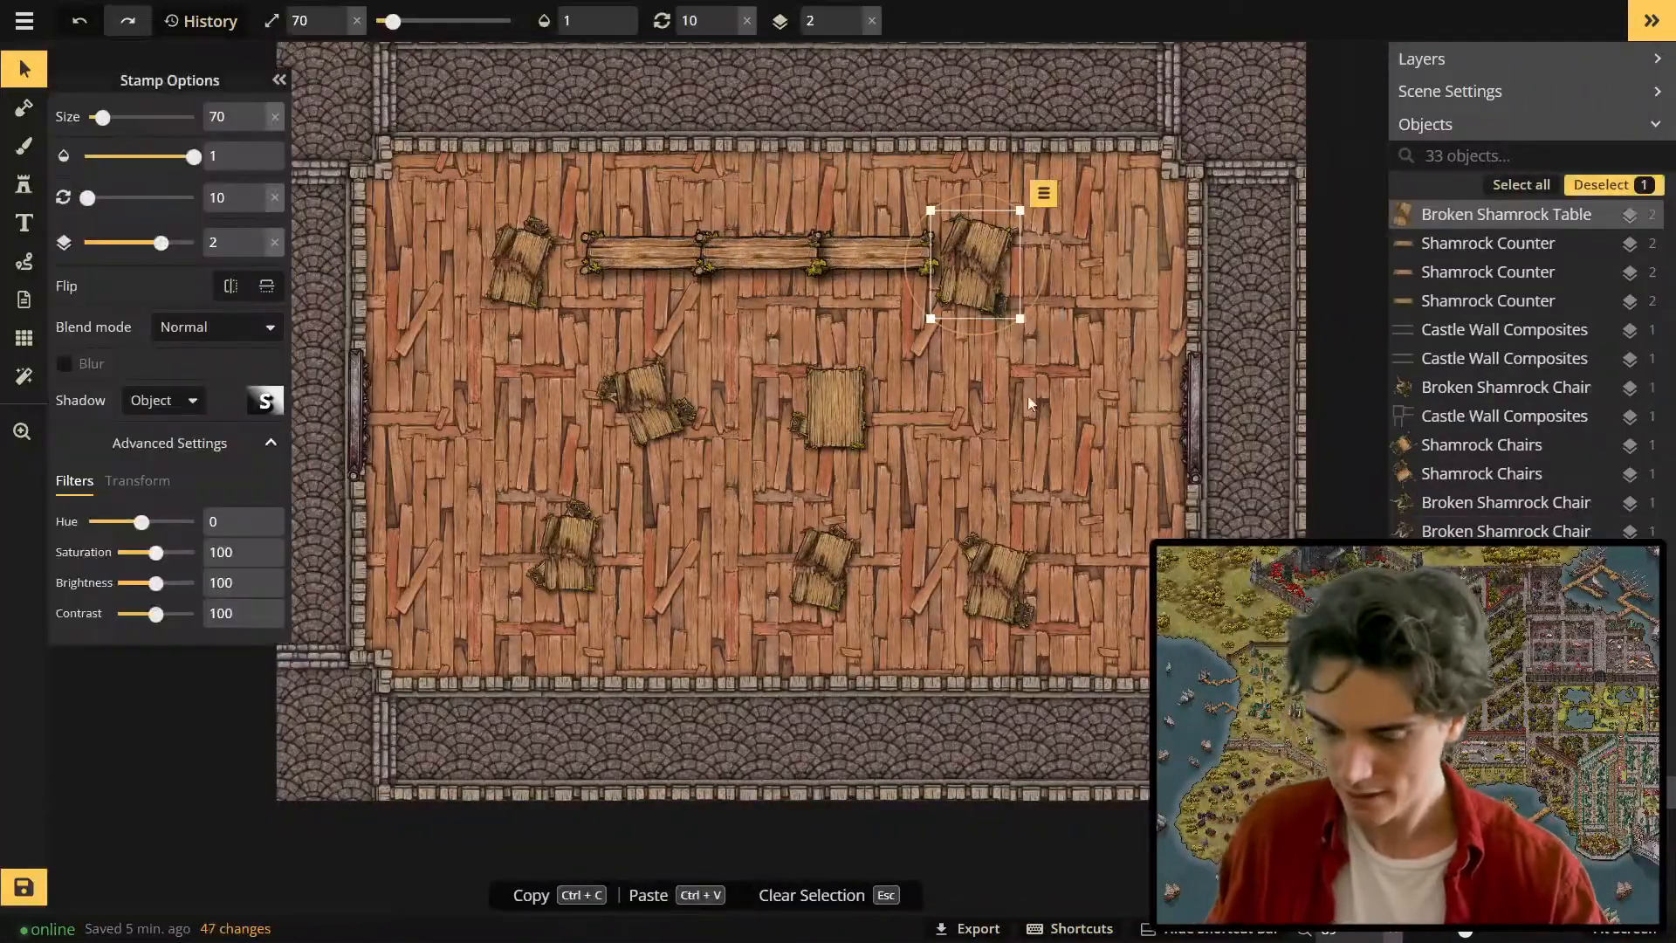
pyautogui.press('Escape')
pyautogui.moveTo(986, 300); pyautogui.dragTo(486, 330)
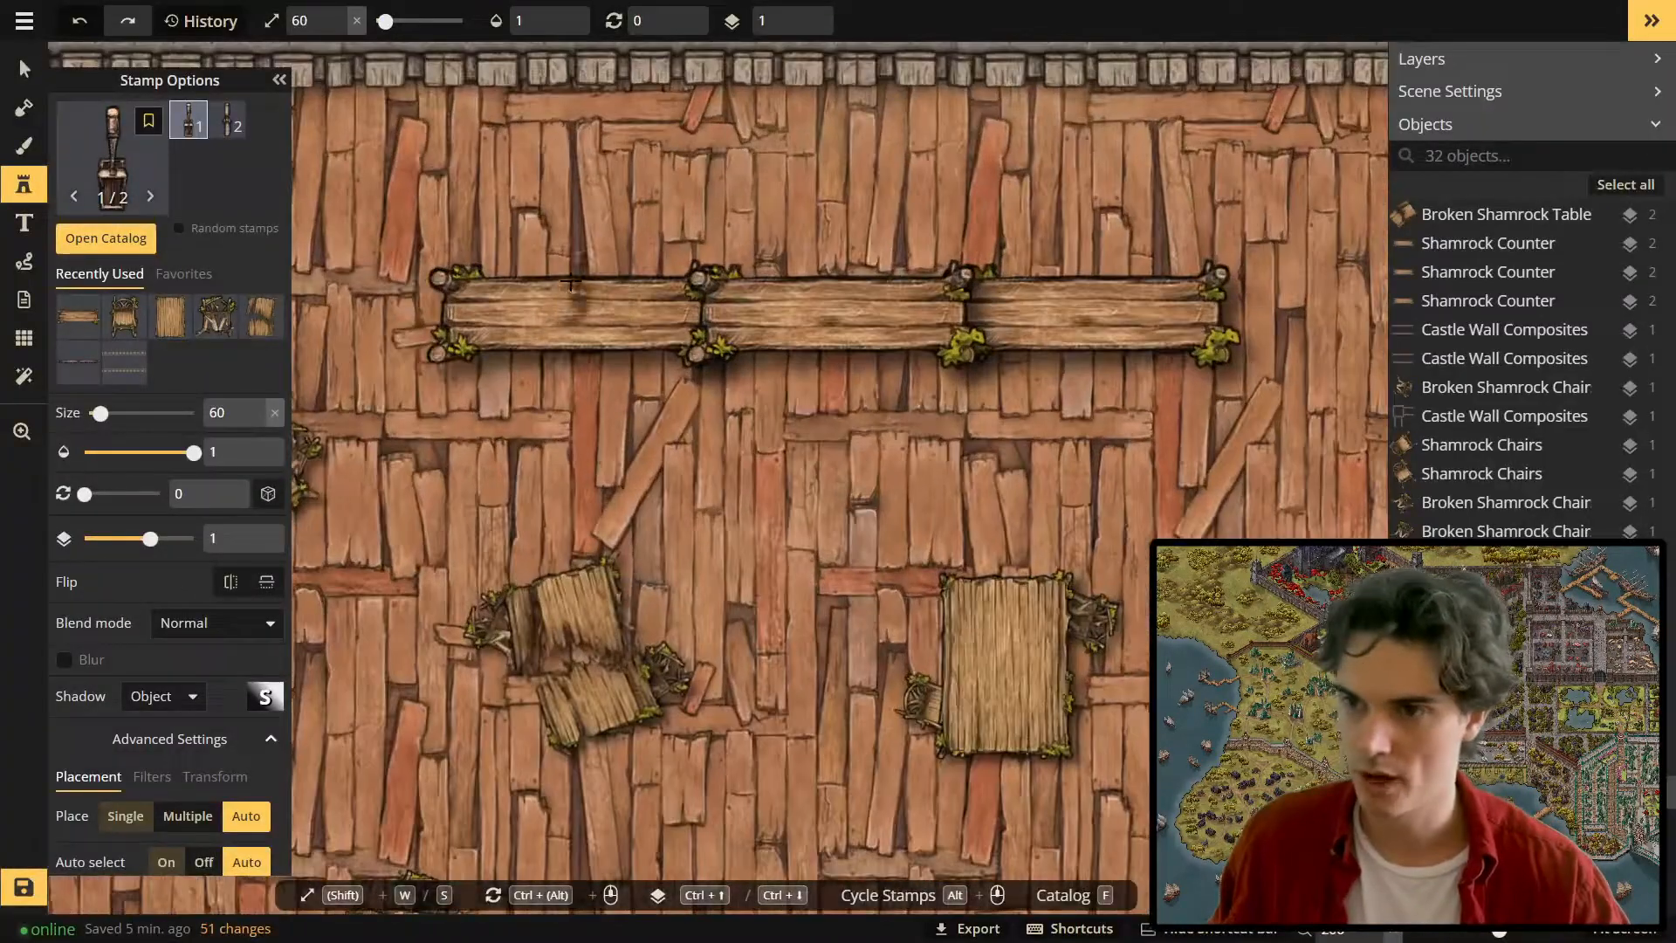
# Place four Lever stamps at size 58 side by side on the counter's left section, raised to layer 3.
pyautogui.click(556, 275)
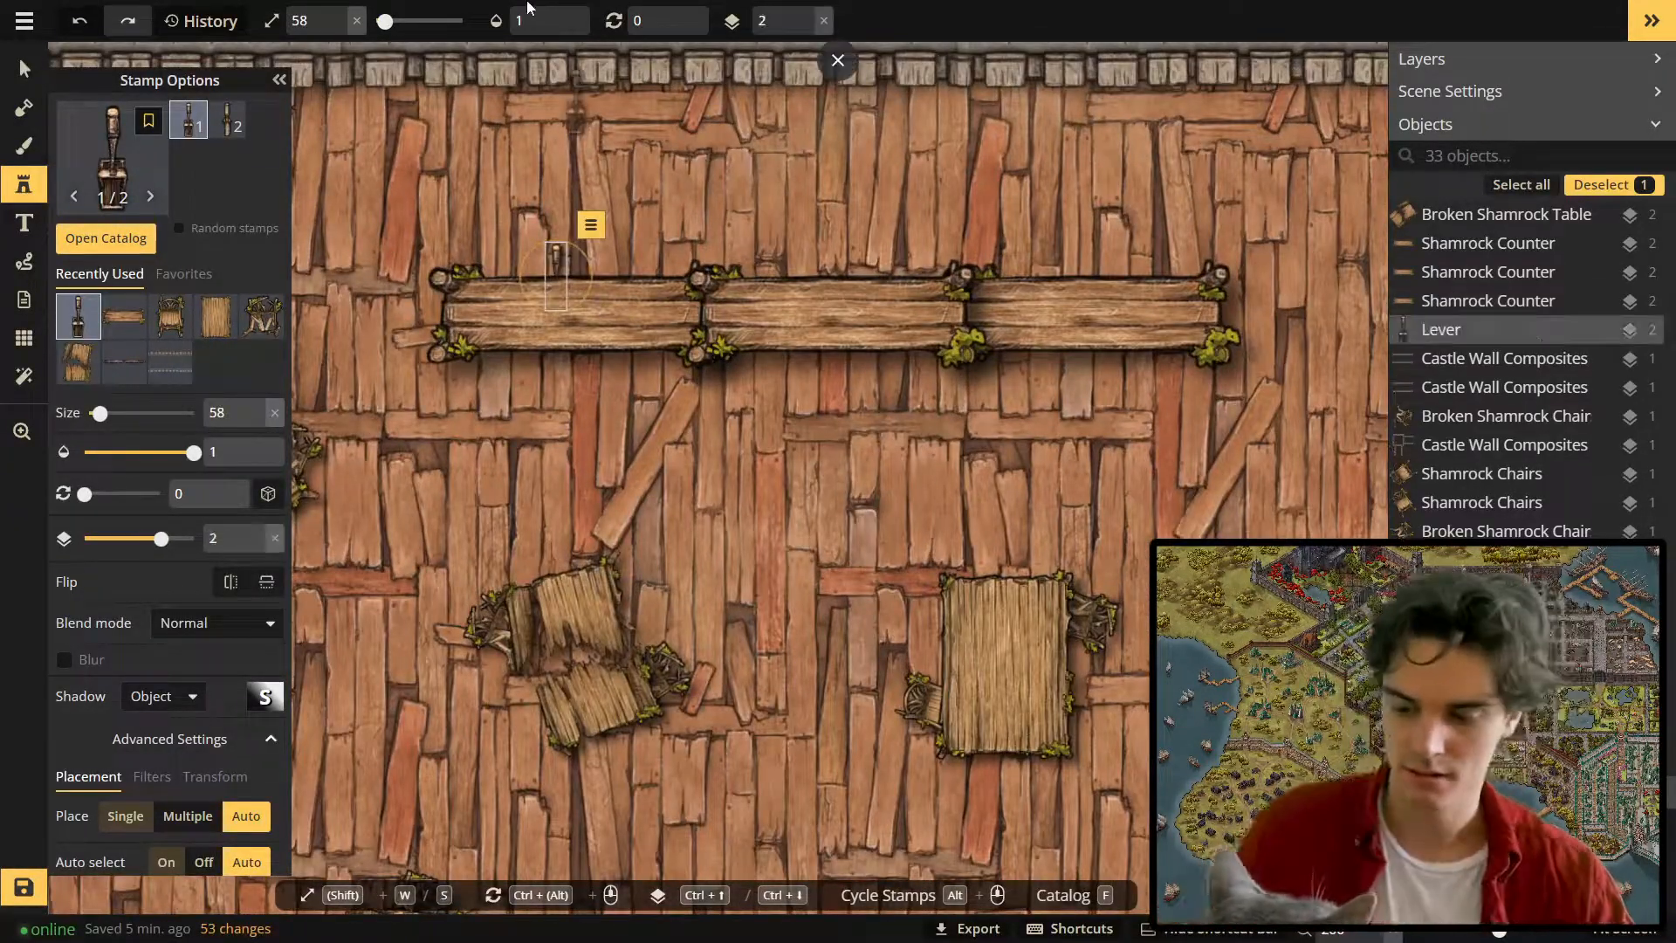
pyautogui.click(581, 287)
pyautogui.hotkey('ctrl', 'Up')
pyautogui.click(623, 302)
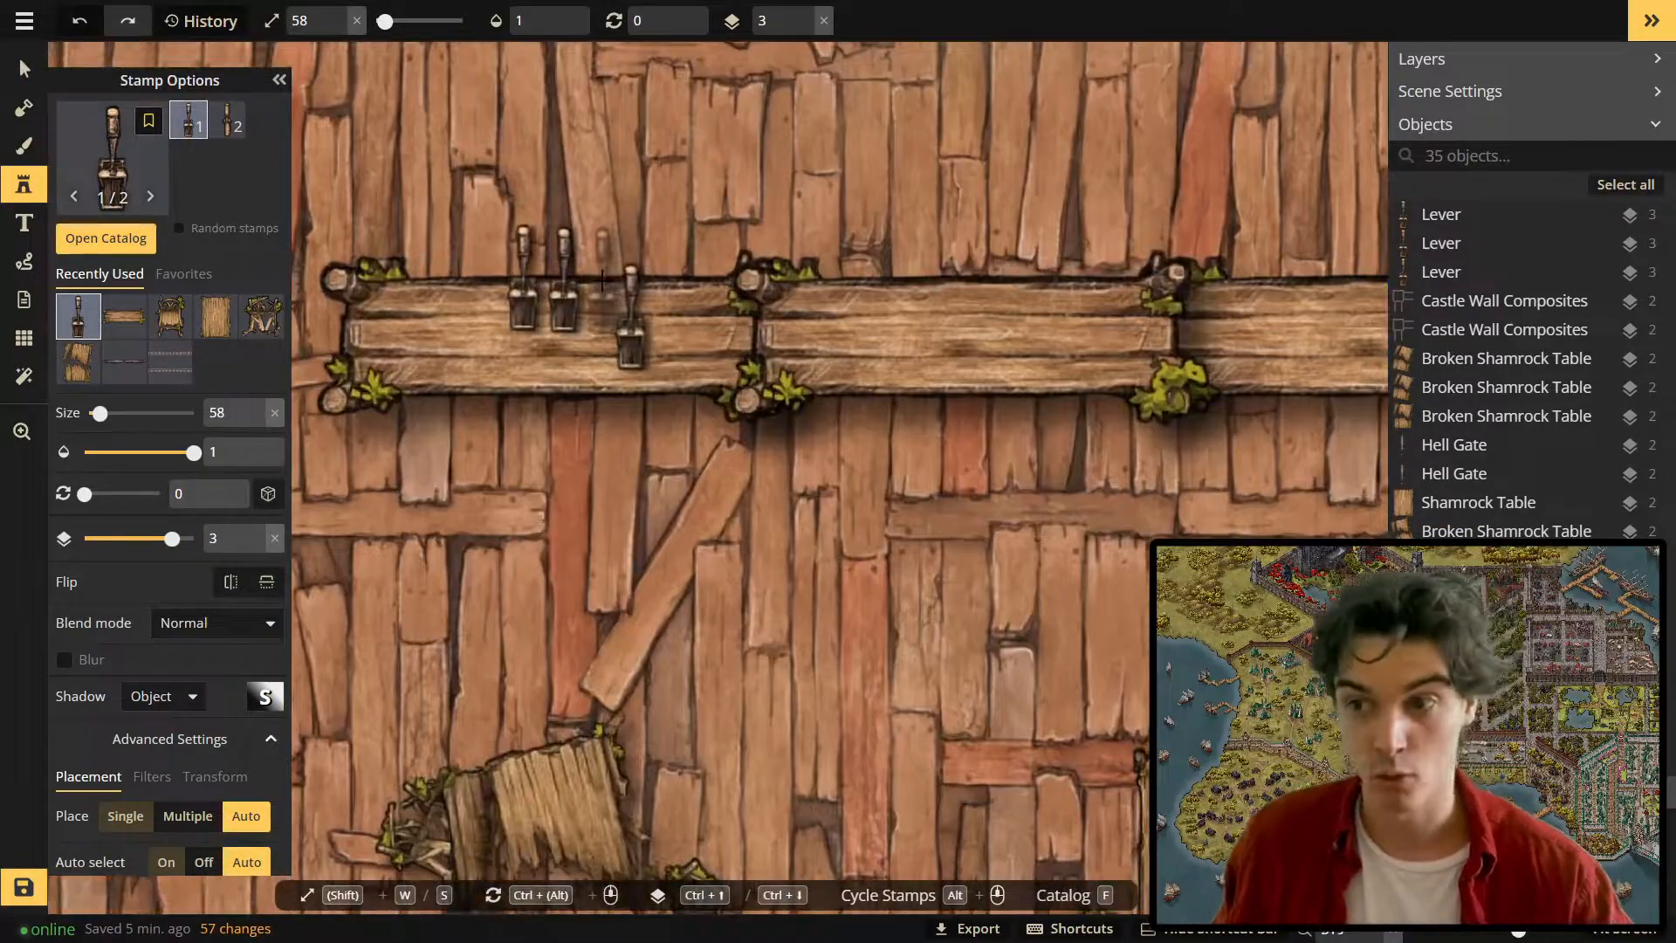
pyautogui.click(659, 288)
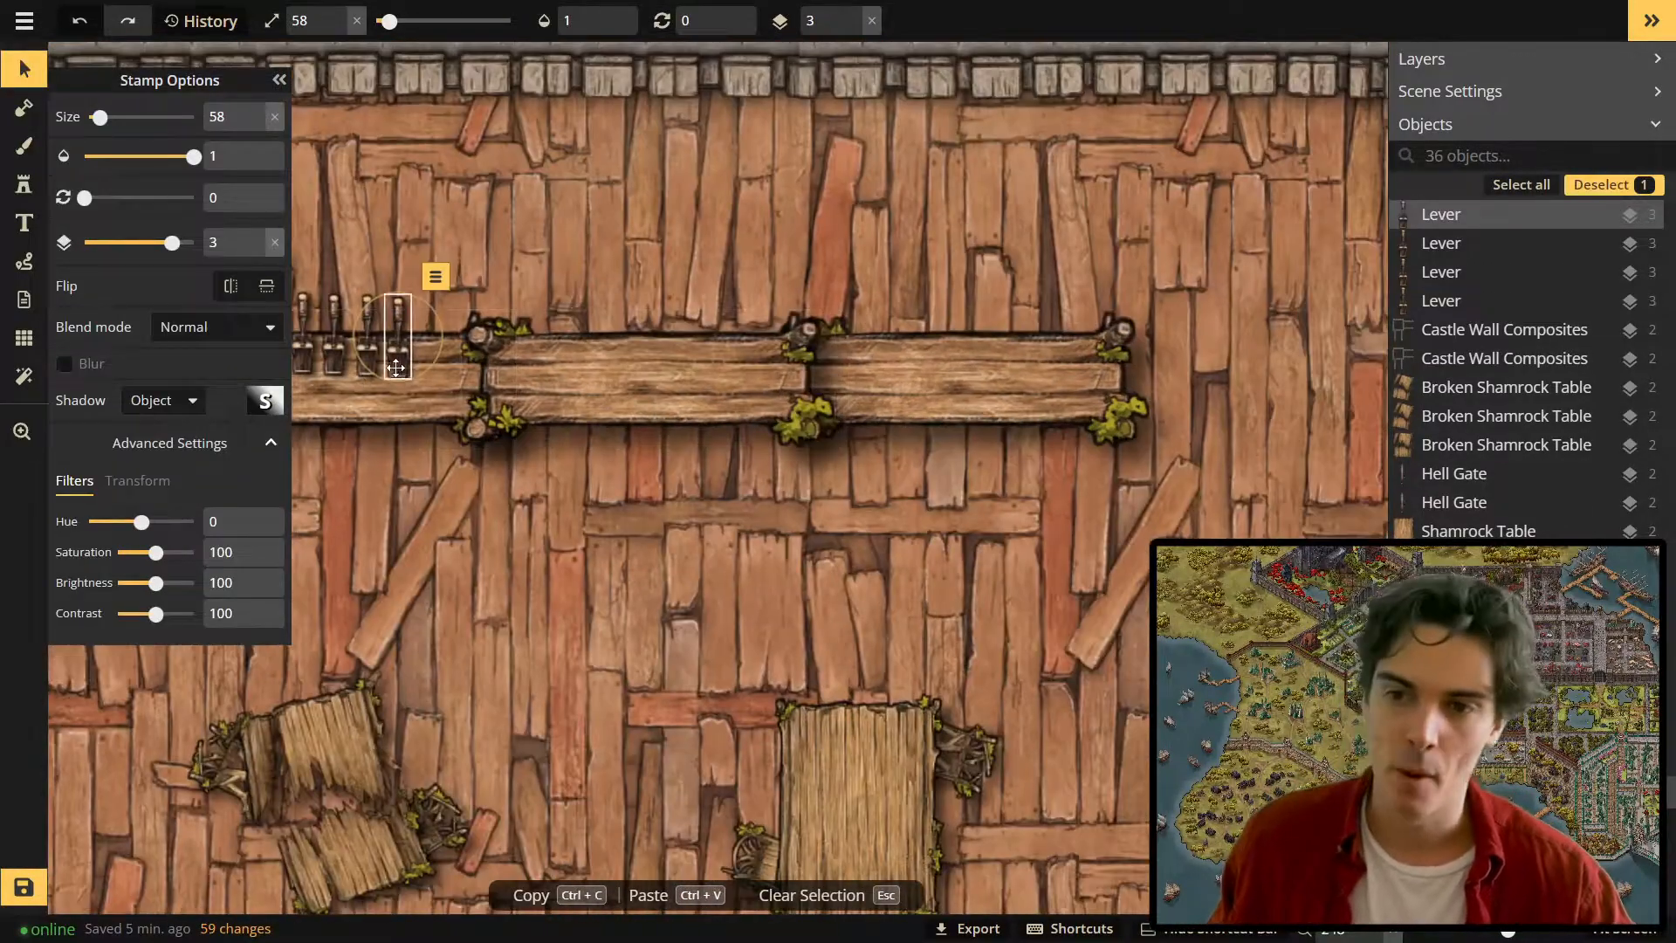
# Adjust the third lever's position so that it lines up with its neighbours on the counter.
pyautogui.click(375, 385)
pyautogui.click(367, 368)
pyautogui.scroll(4, 368, 371)
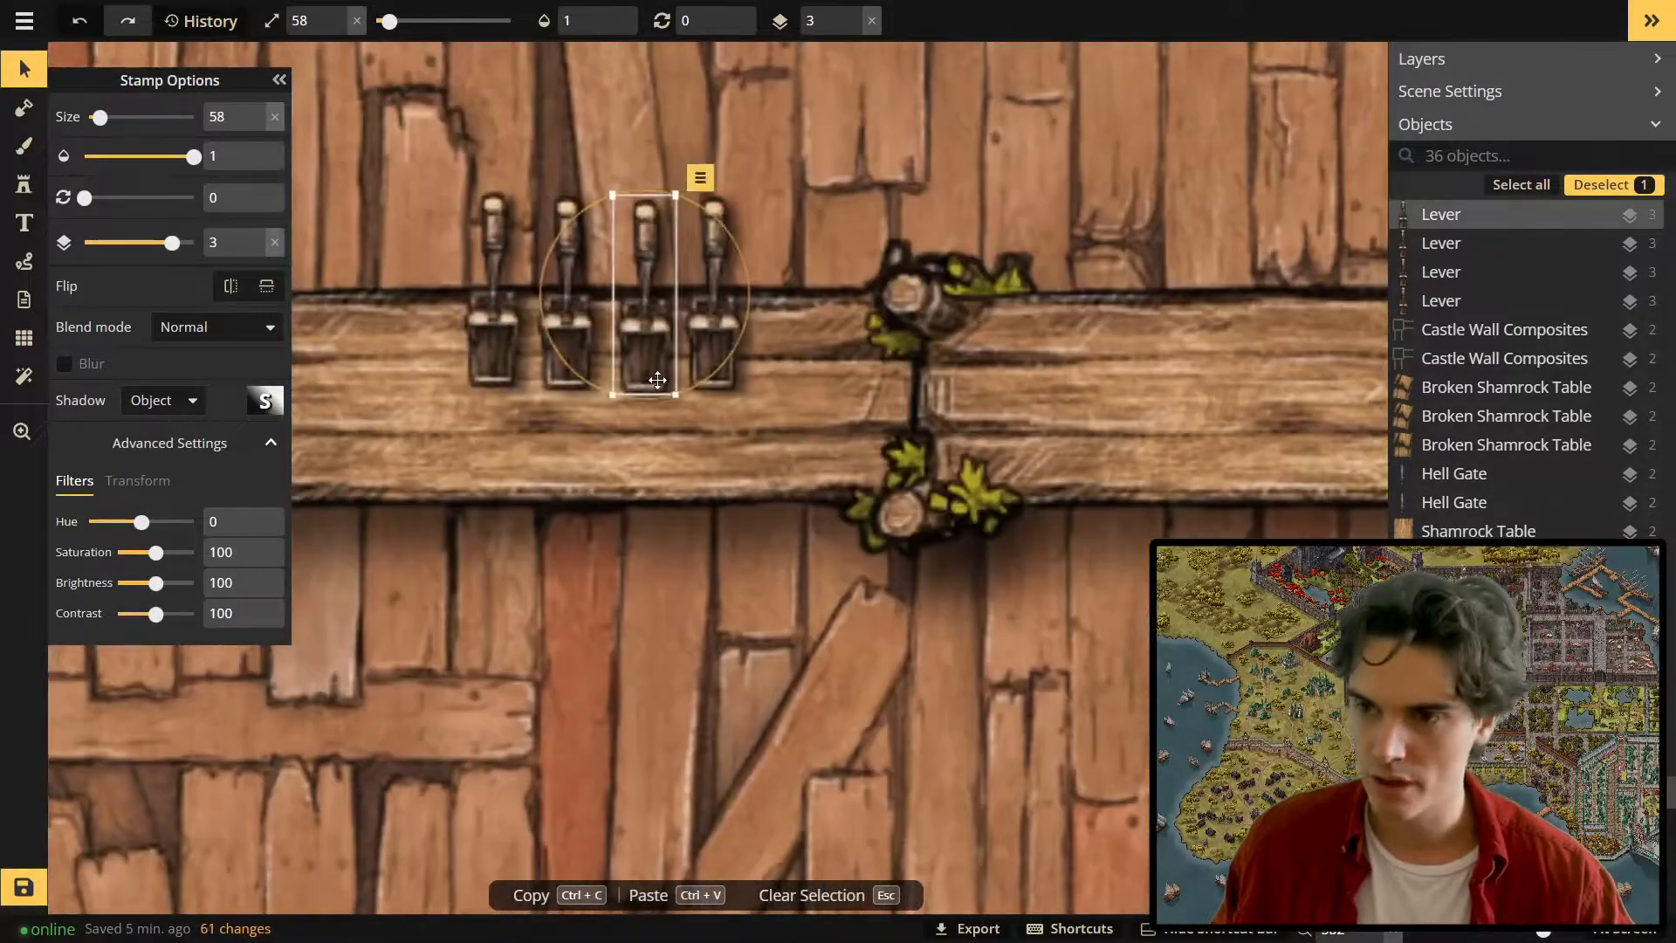
# Place three round wooden stools side by side along the front of the counter's middle section.
pyautogui.click(714, 378)
pyautogui.scroll(-5, 714, 378)
pyautogui.scroll(-3, 877, 283)
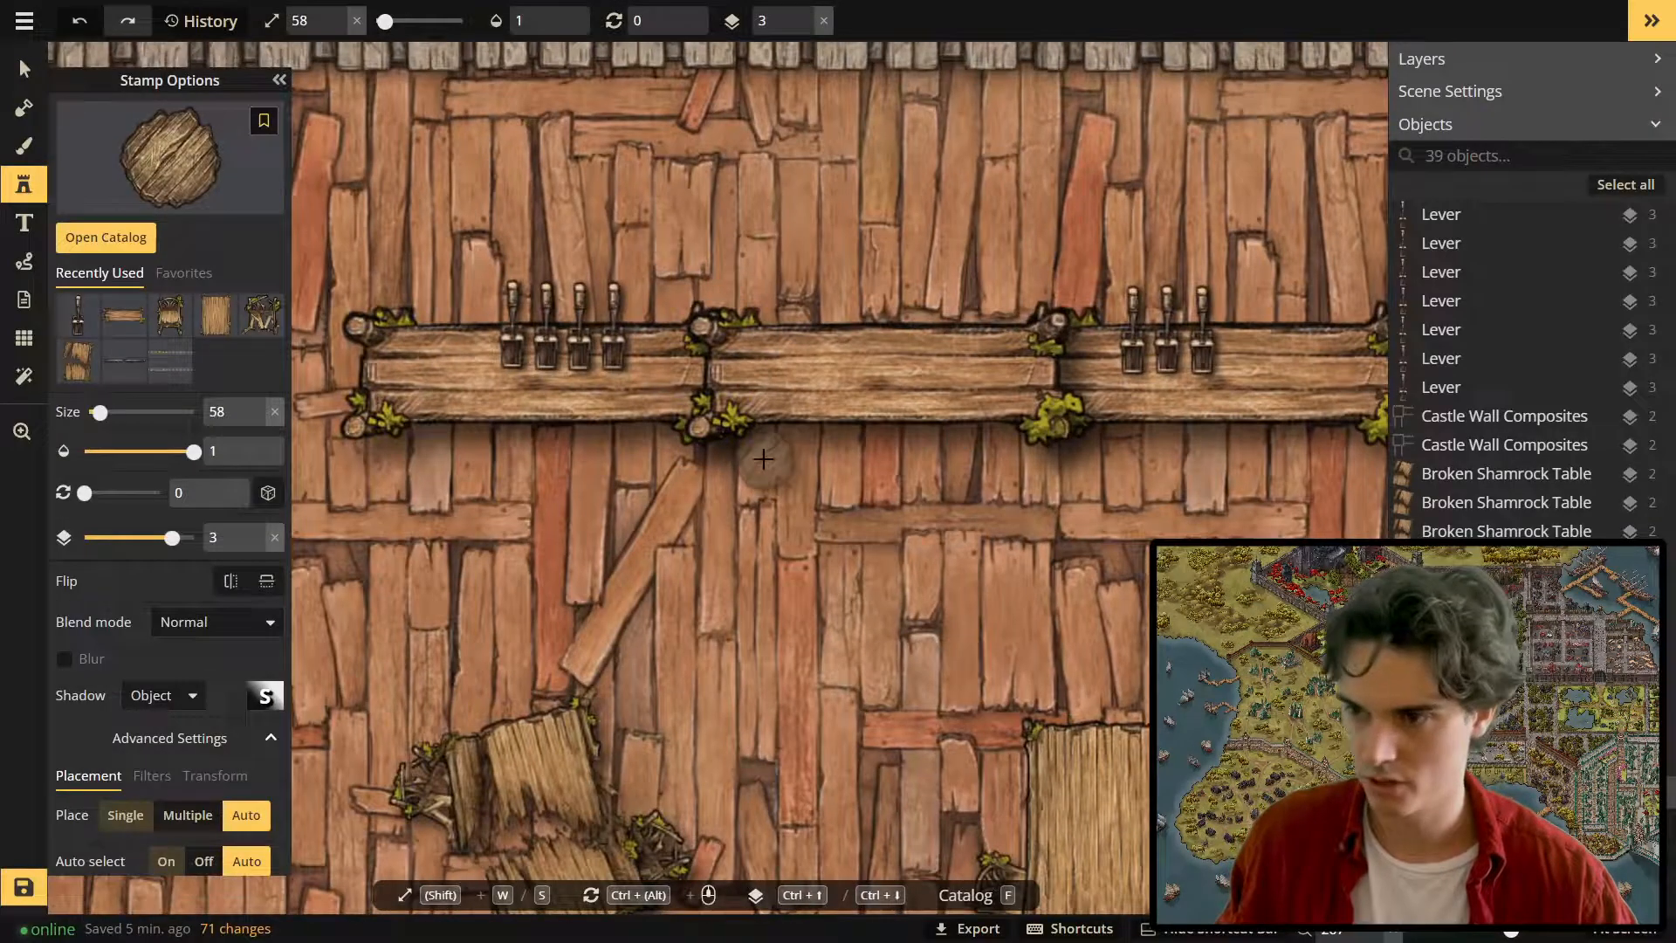
pyautogui.click(787, 443)
pyautogui.click(863, 463)
pyautogui.click(935, 439)
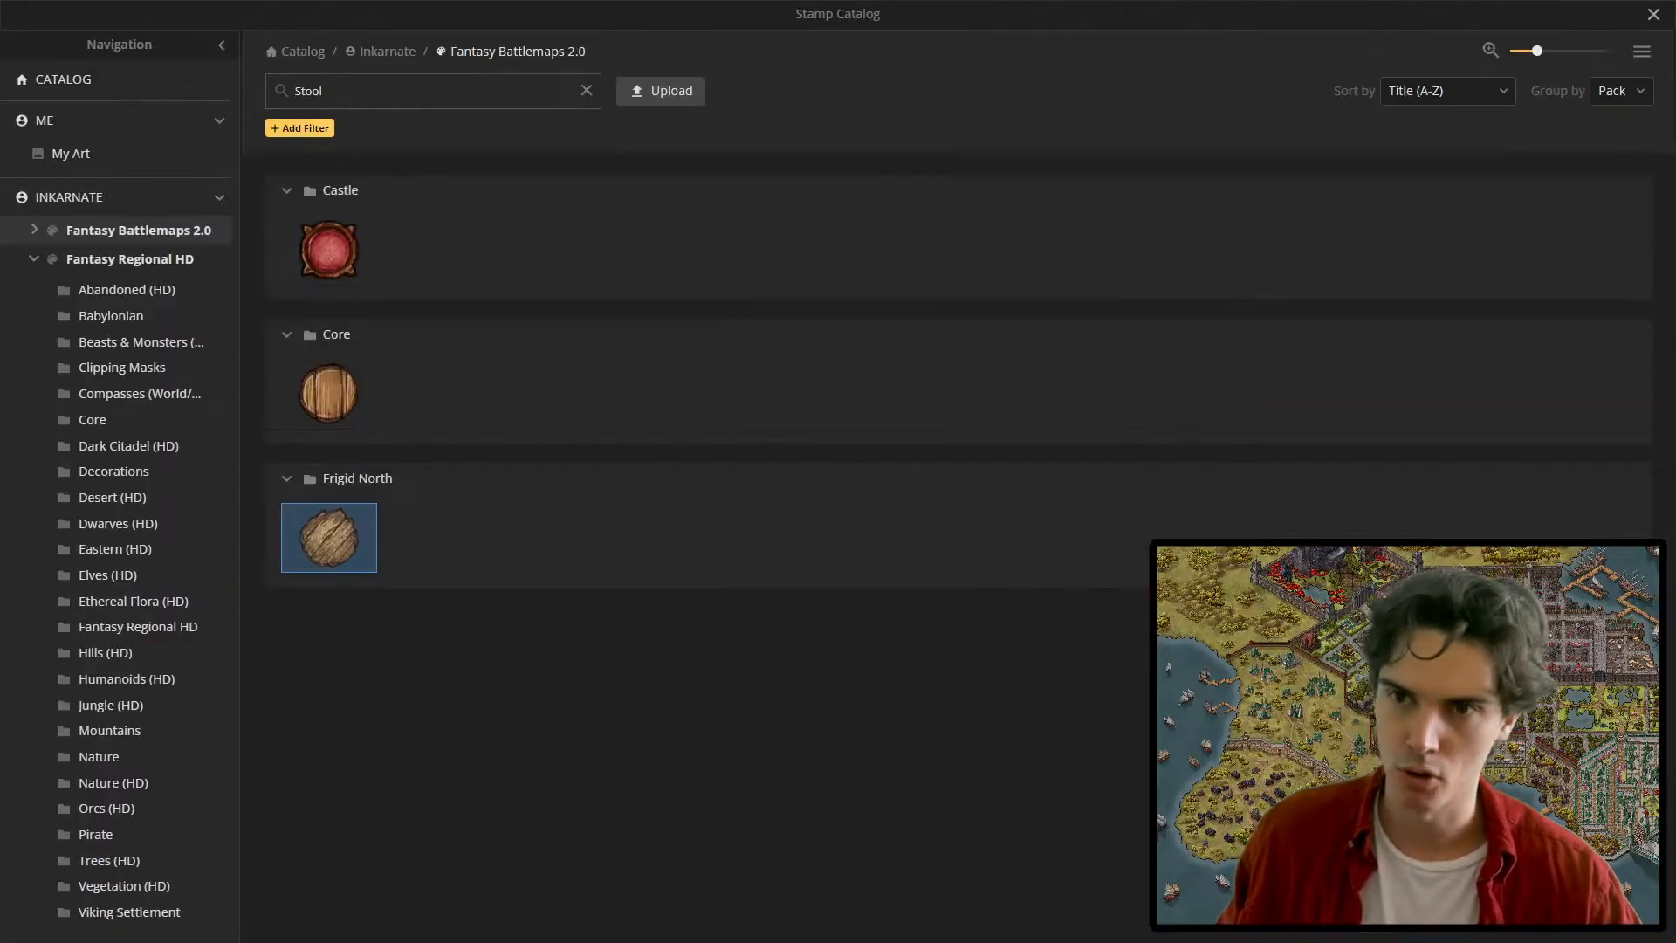
# Look through the "broken" catalog stamps, including the Tavern group, for more damaged furniture.
pyautogui.scroll(-20, 663, 593)
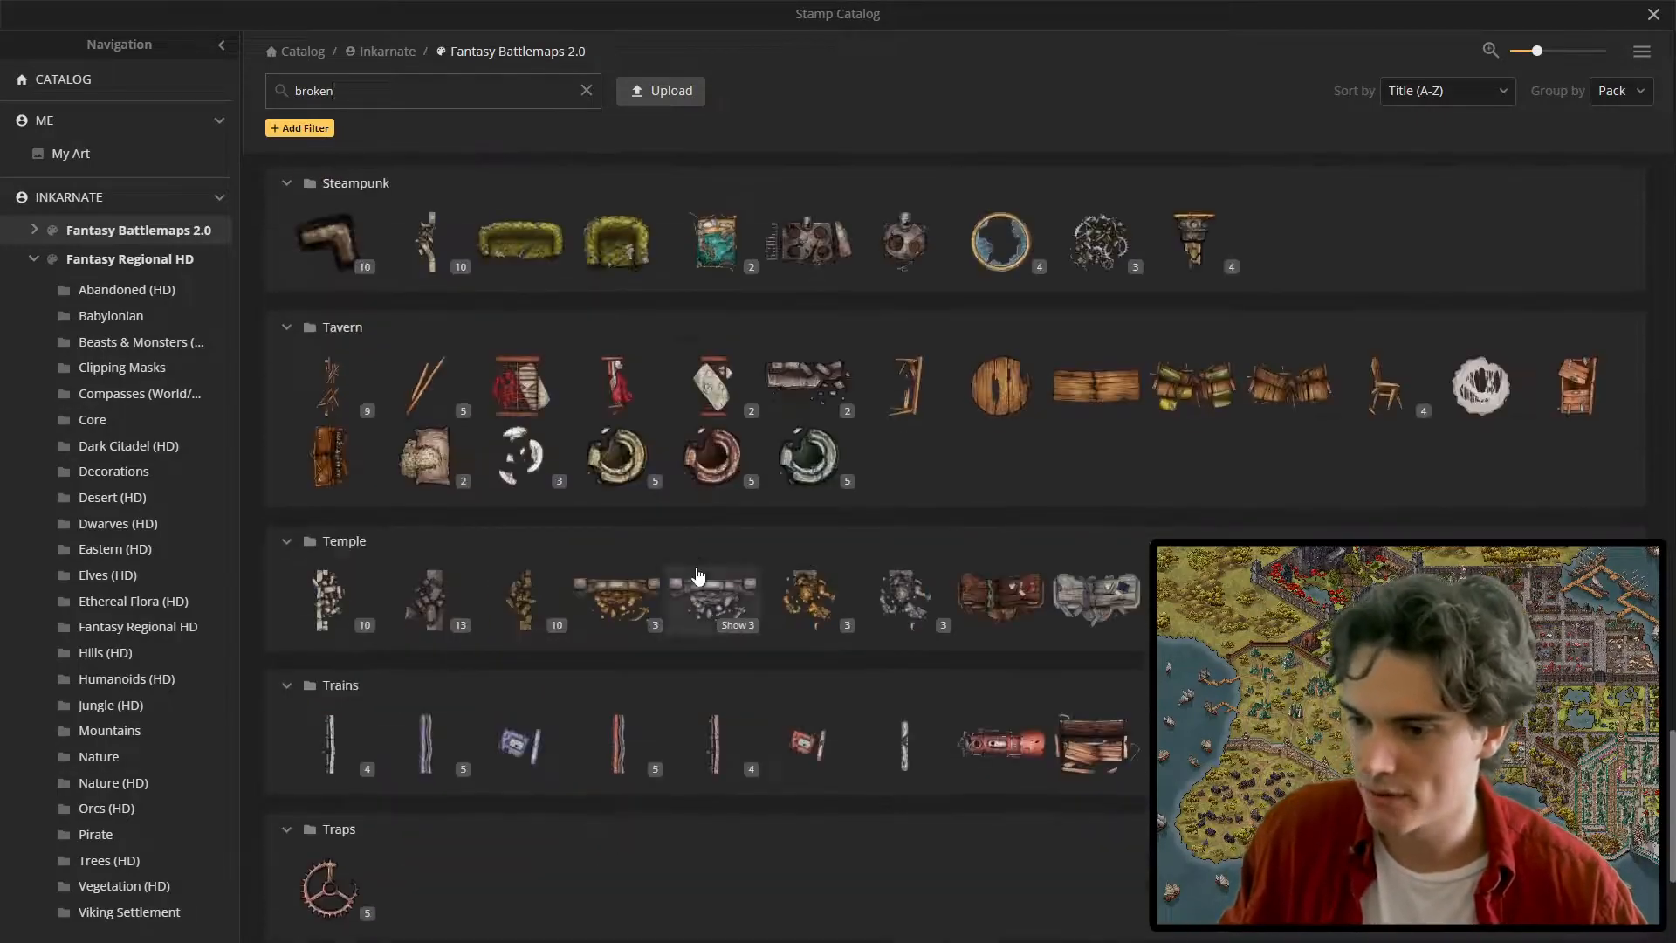
pyautogui.scroll(2, 696, 574)
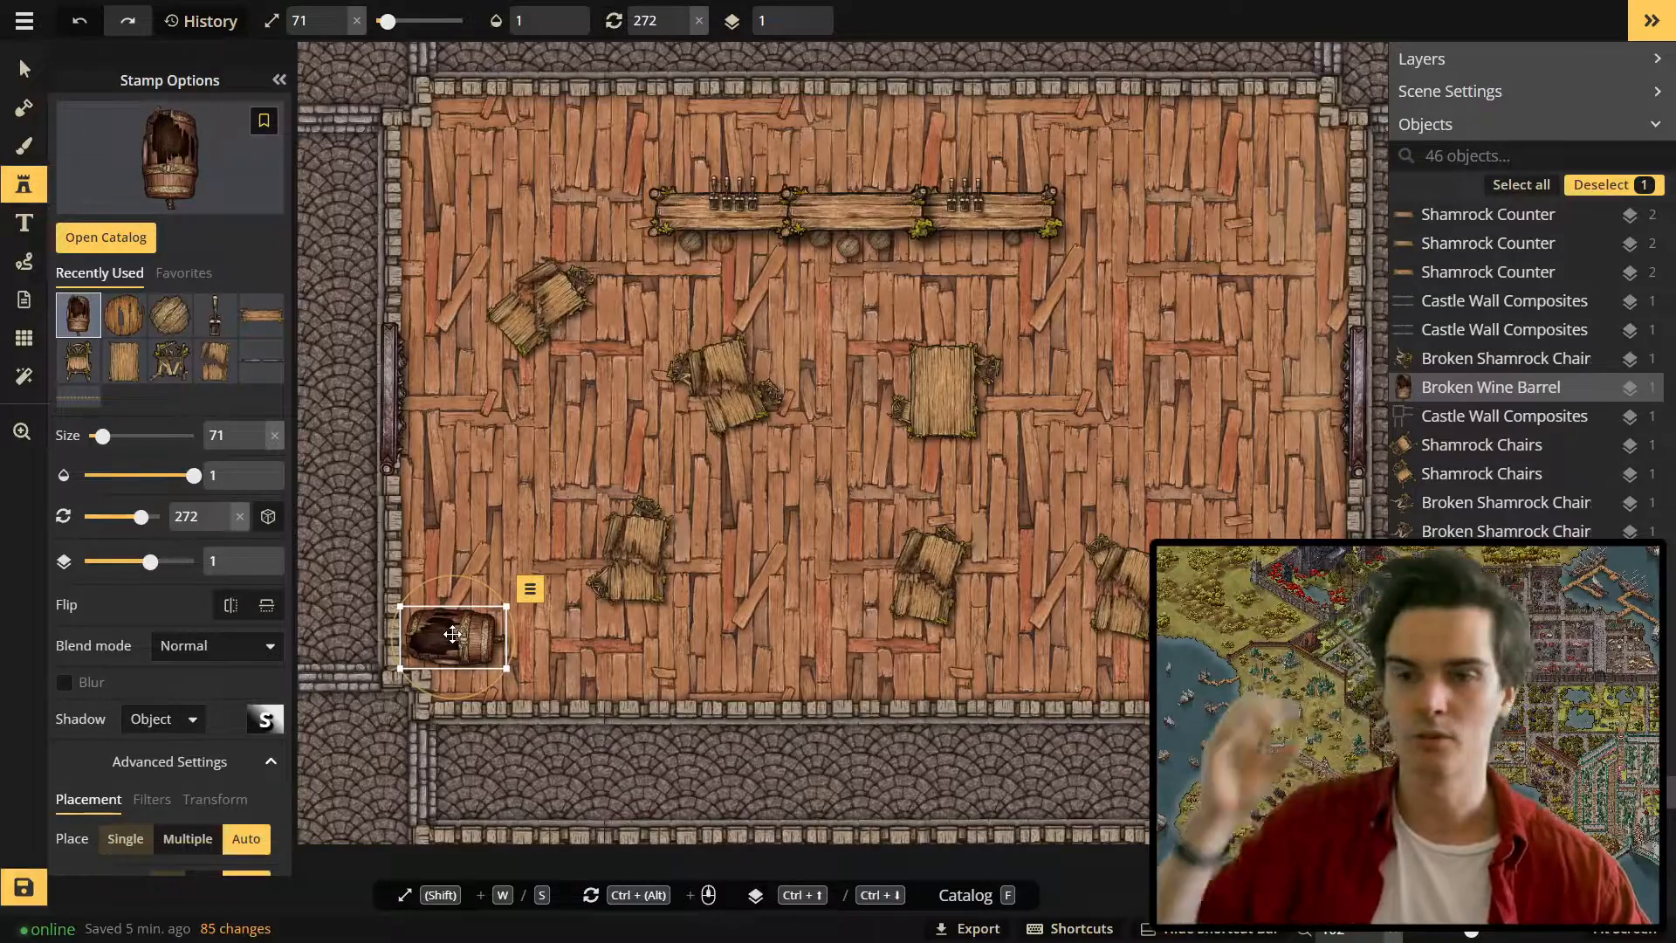
pyautogui.scroll(5, 646, 568)
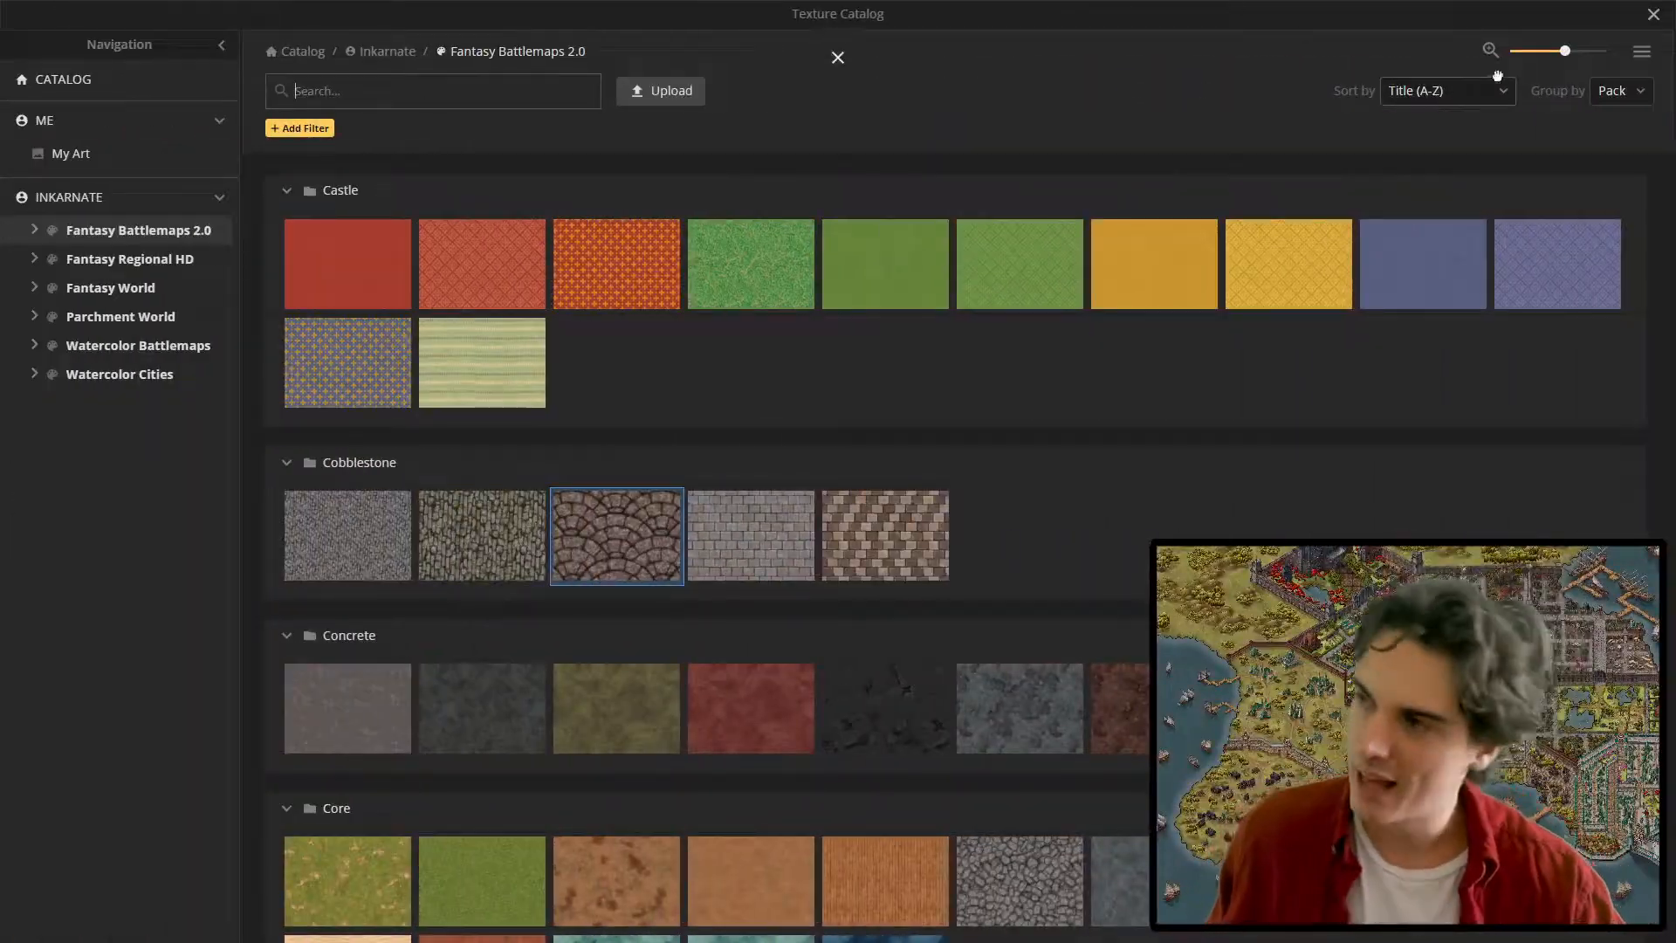
# Leave the texture catalog without picking a texture and open the stamp catalog instead.
pyautogui.click(1635, 26)
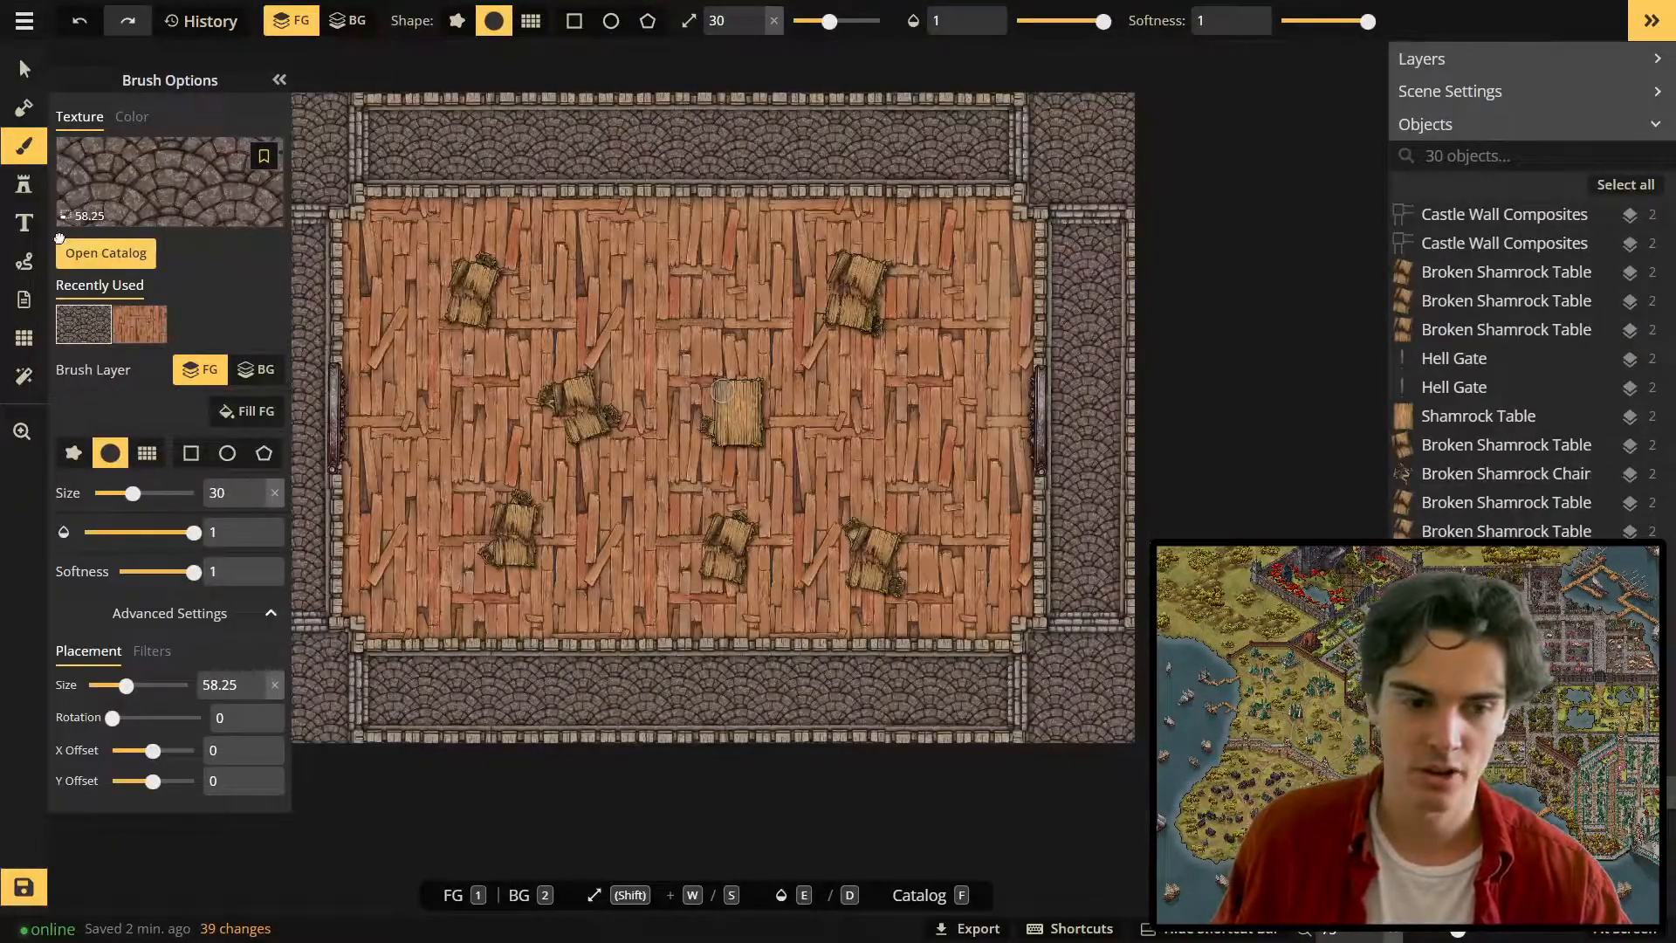
pyautogui.click(24, 183)
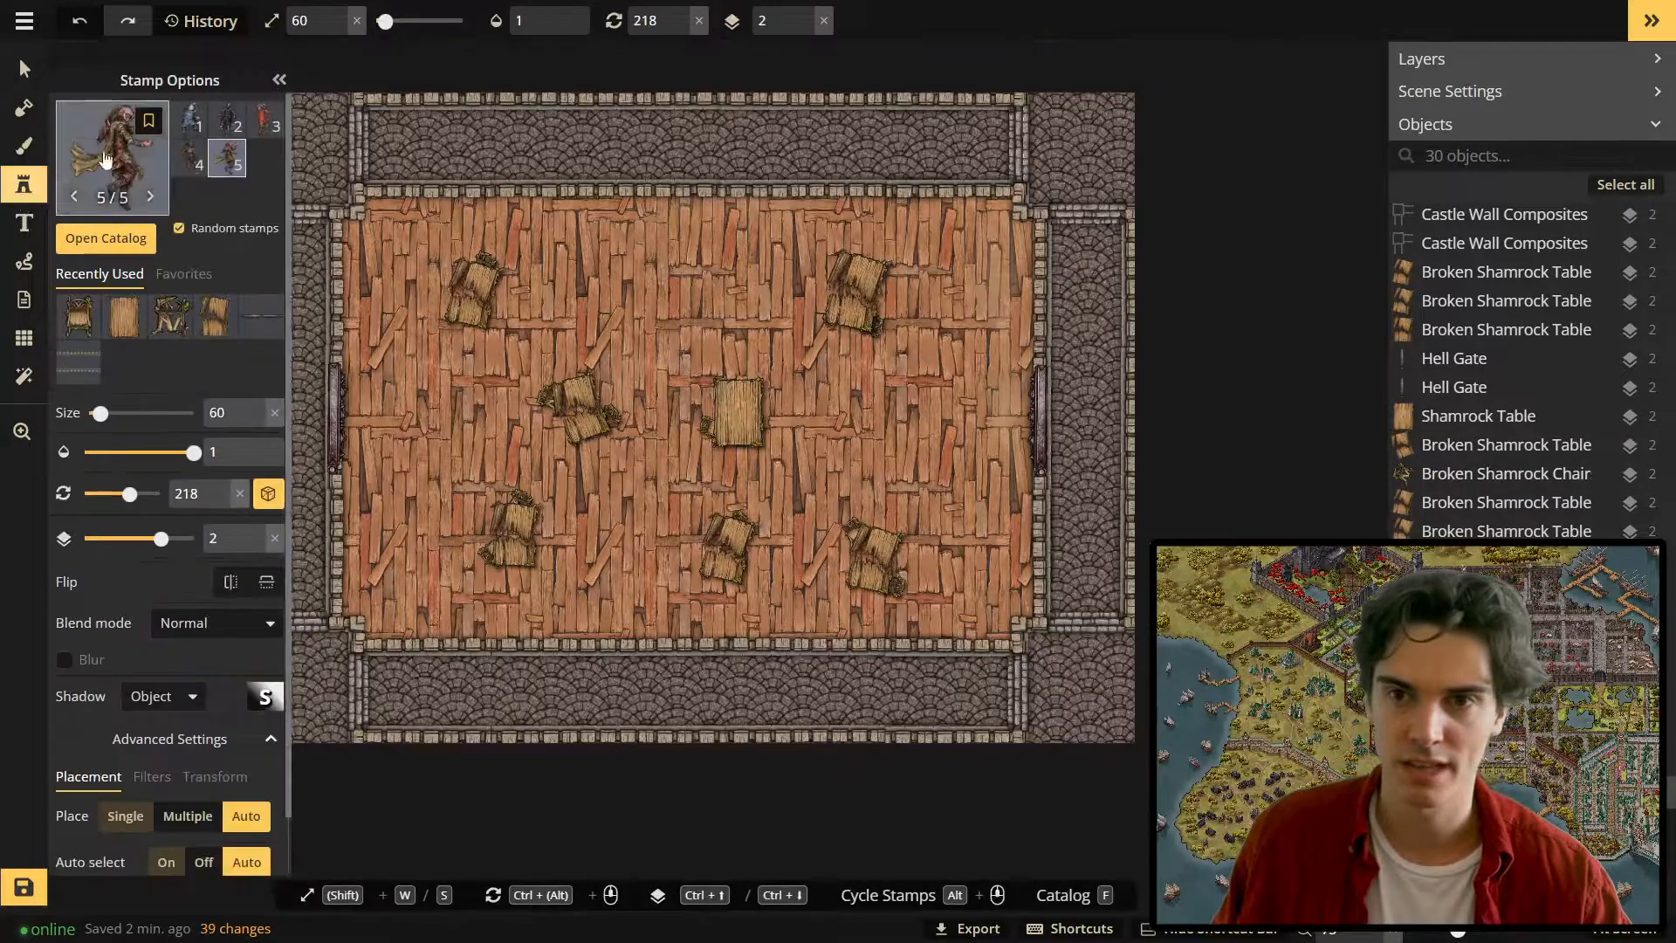
pyautogui.click(103, 241)
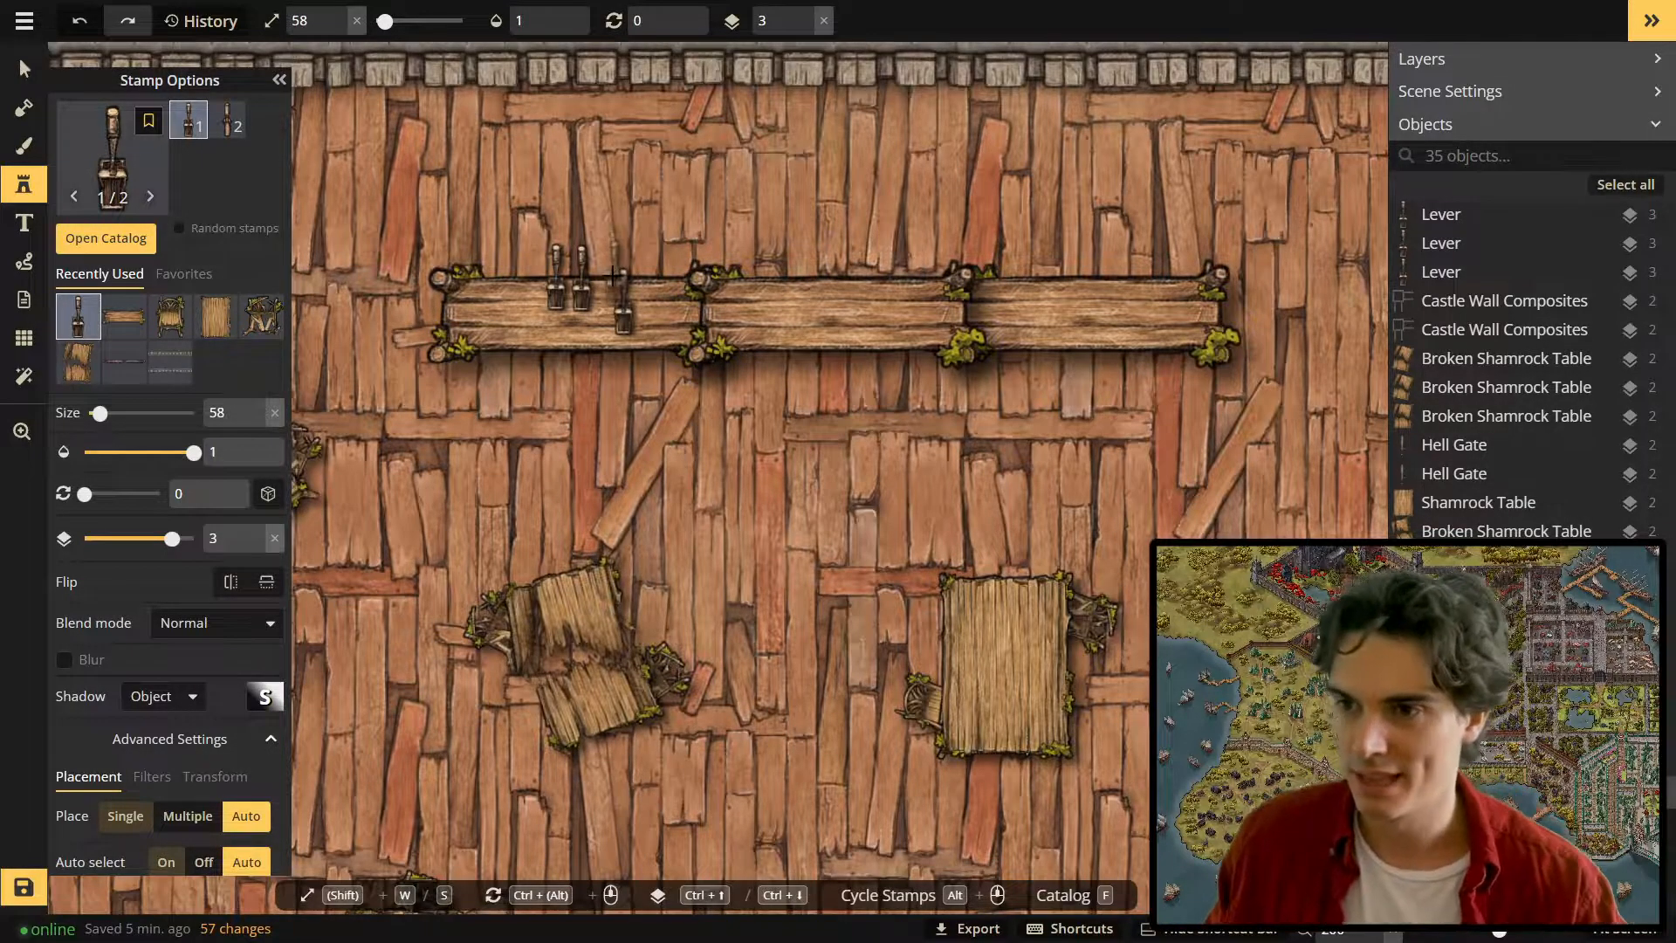
# Add the third and fourth Lever stamps at size 58 on layer 3 to the counter's left section.
pyautogui.scroll(2, 608, 258)
pyautogui.click(603, 280)
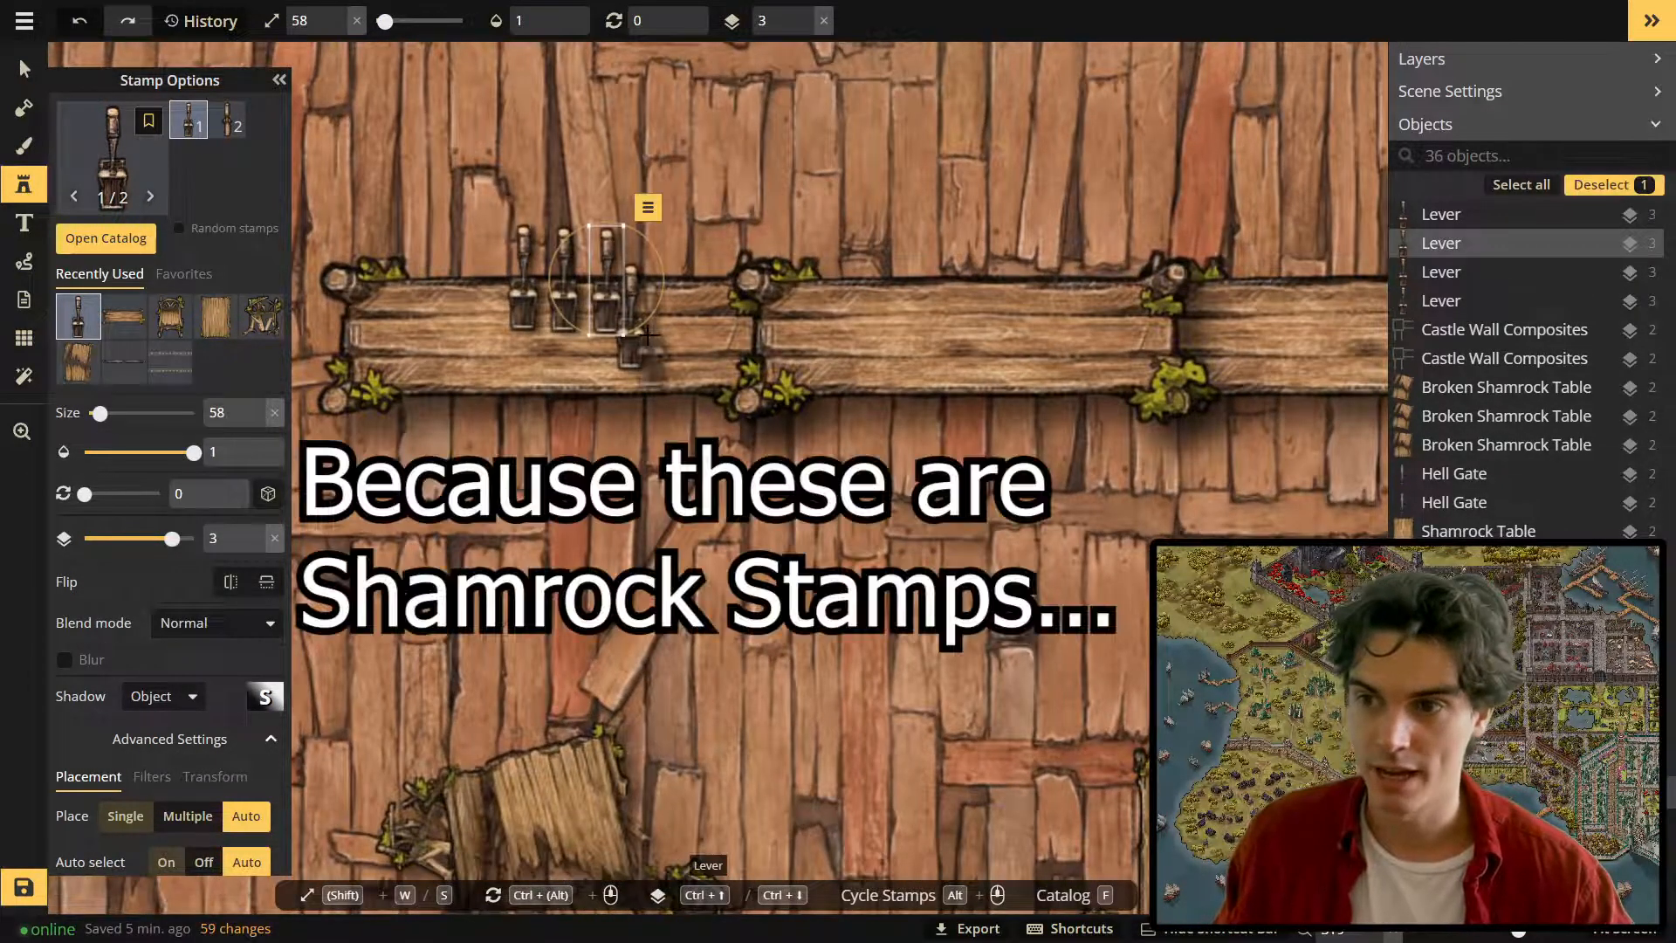
pyautogui.click(646, 345)
# Reposition the levers on the counter's left section so that all four are aligned and evenly spaced.
pyautogui.scroll(-2, 925, 441)
pyautogui.moveTo(951, 441); pyautogui.dragTo(637, 458)
pyautogui.moveTo(396, 366); pyautogui.dragTo(394, 362)
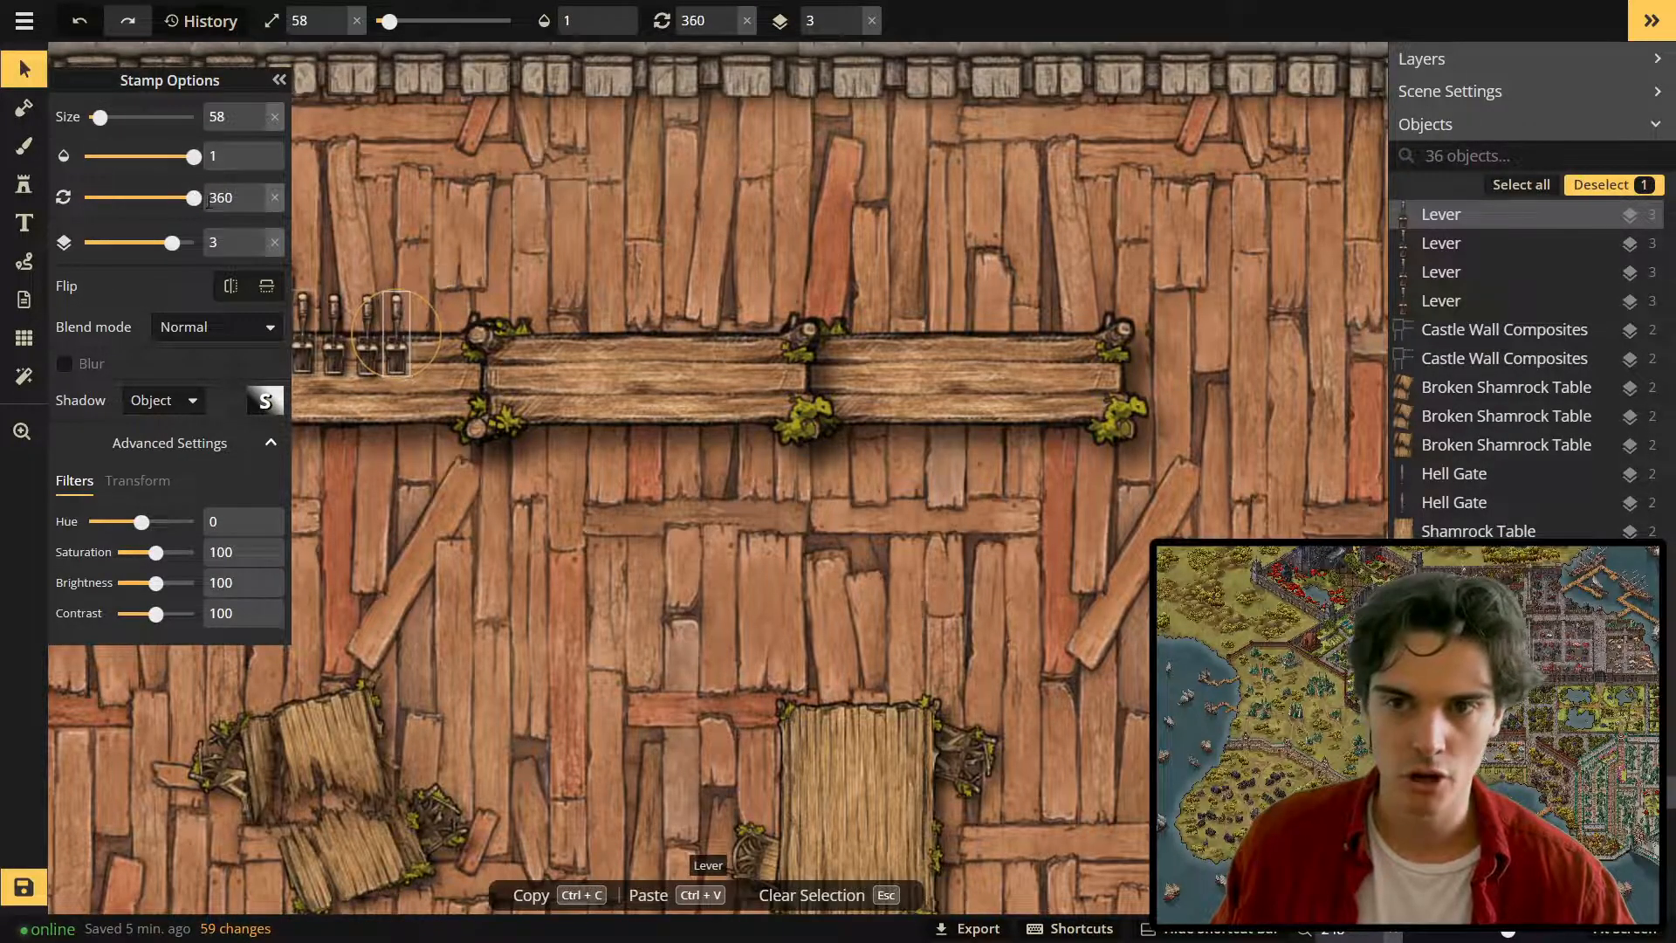
pyautogui.click(417, 424)
pyautogui.click(371, 369)
pyautogui.scroll(3, 373, 367)
pyautogui.moveTo(372, 366); pyautogui.dragTo(649, 378)
pyautogui.click(713, 387)
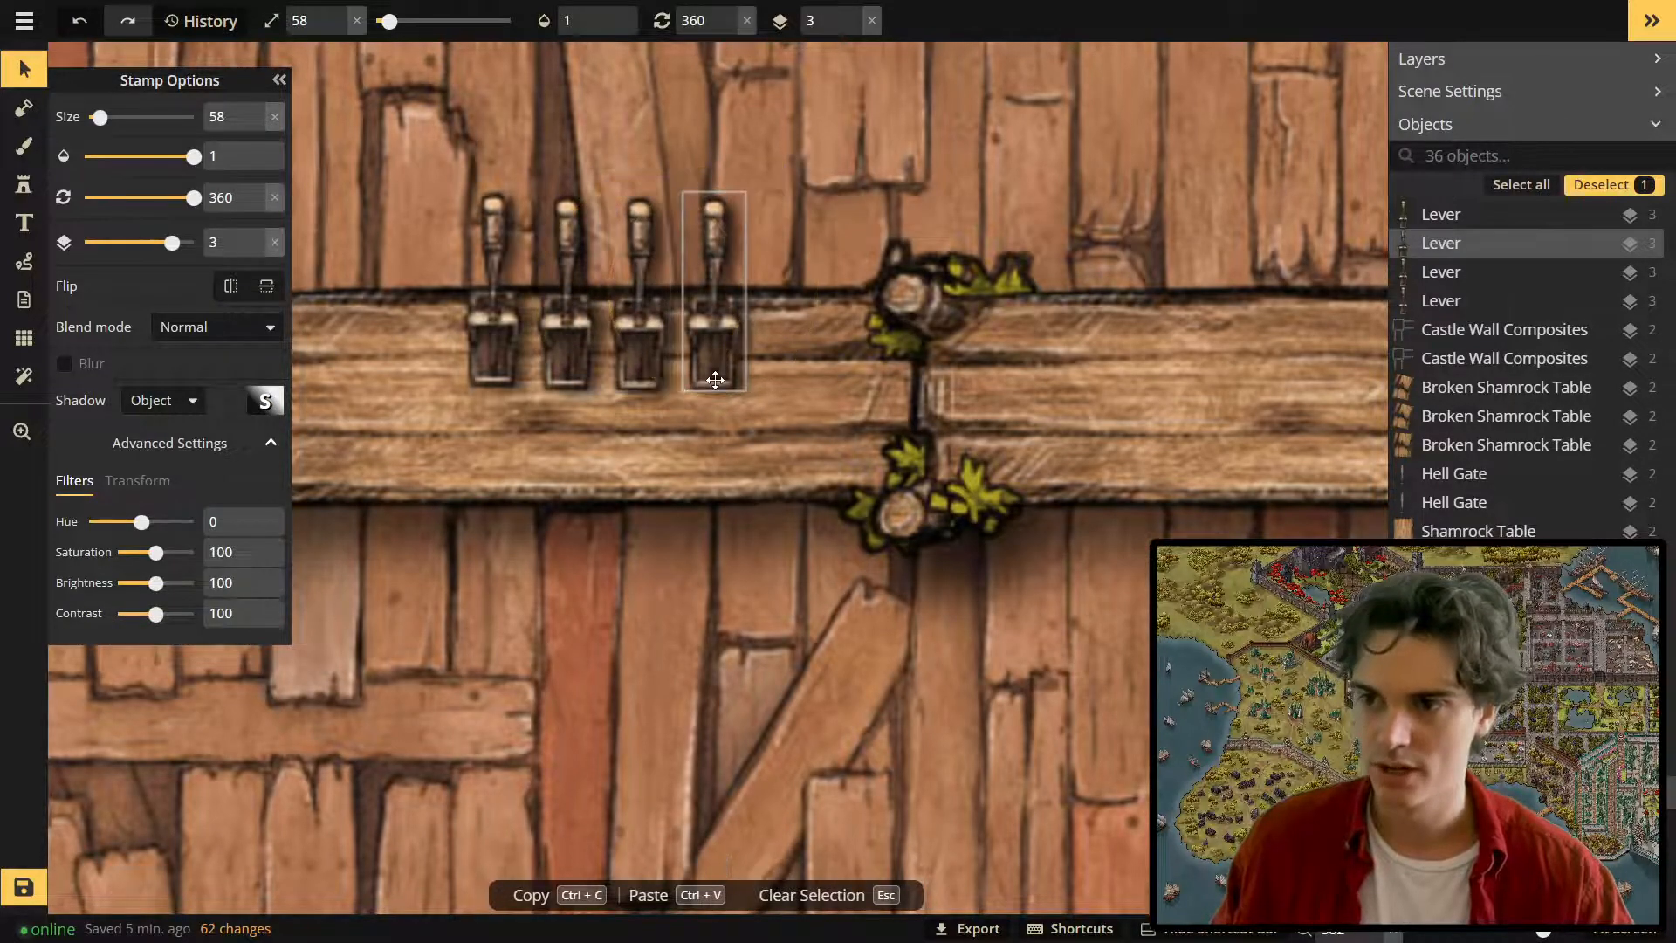
pyautogui.scroll(-5, 741, 439)
pyautogui.scroll(-4, 834, 330)
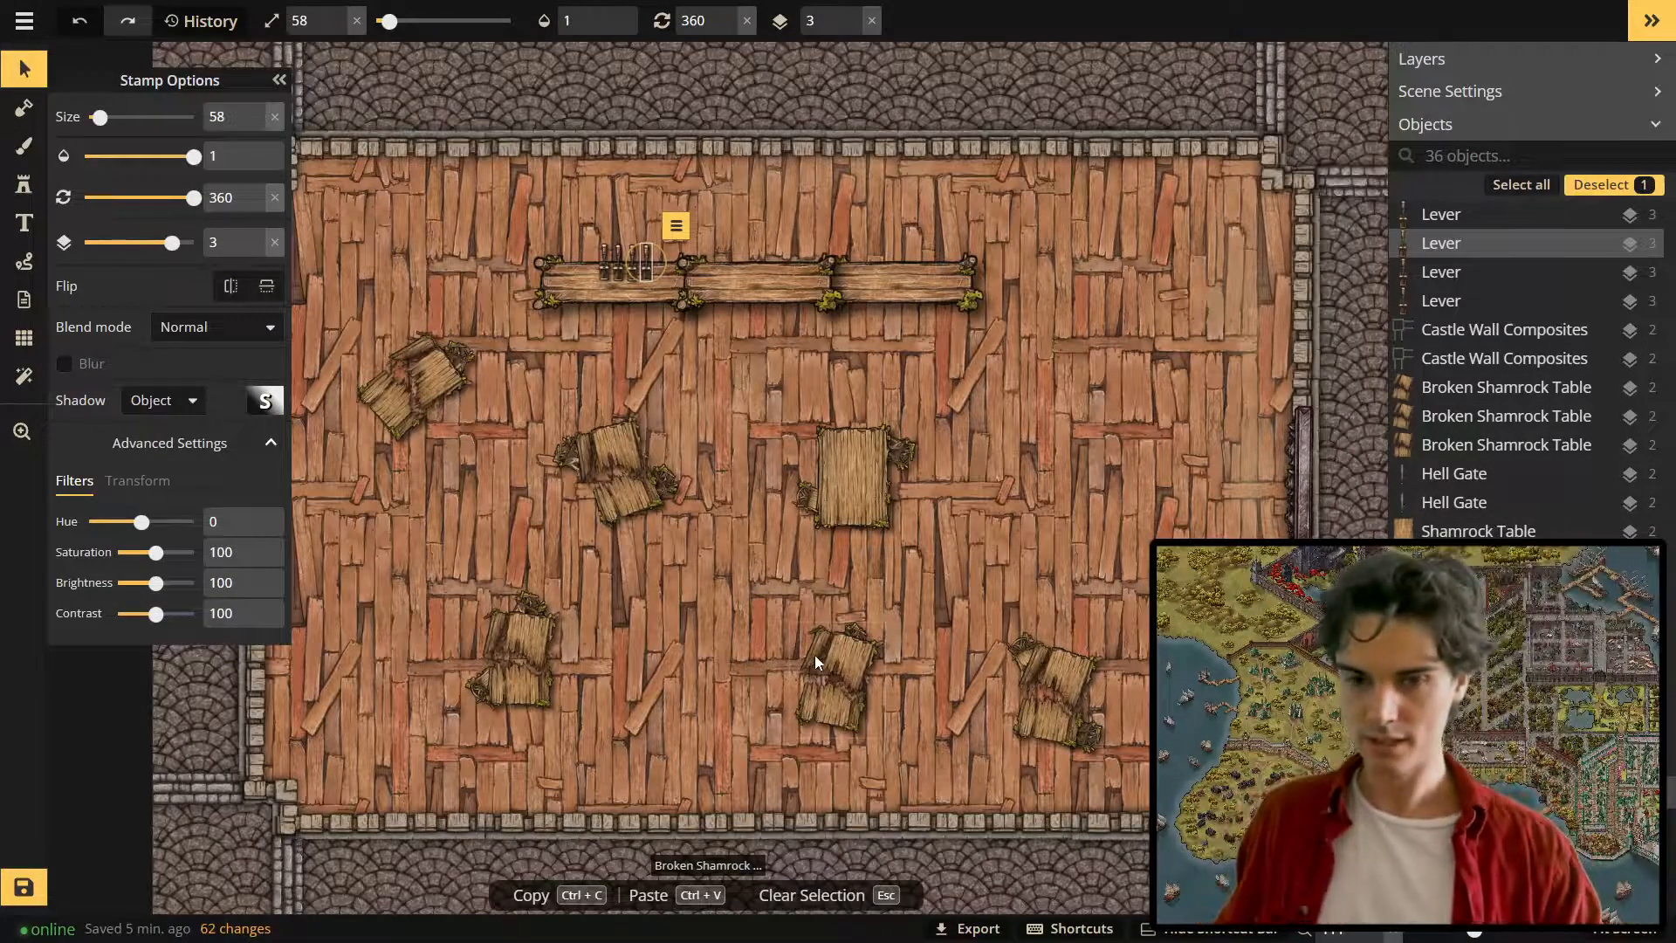
# Place a Broken Wine Barrel at size 71 in the room's lower-right corner, flip it vertically, and pick the Wine Barrels stamp.
pyautogui.scroll(3, 741, 631)
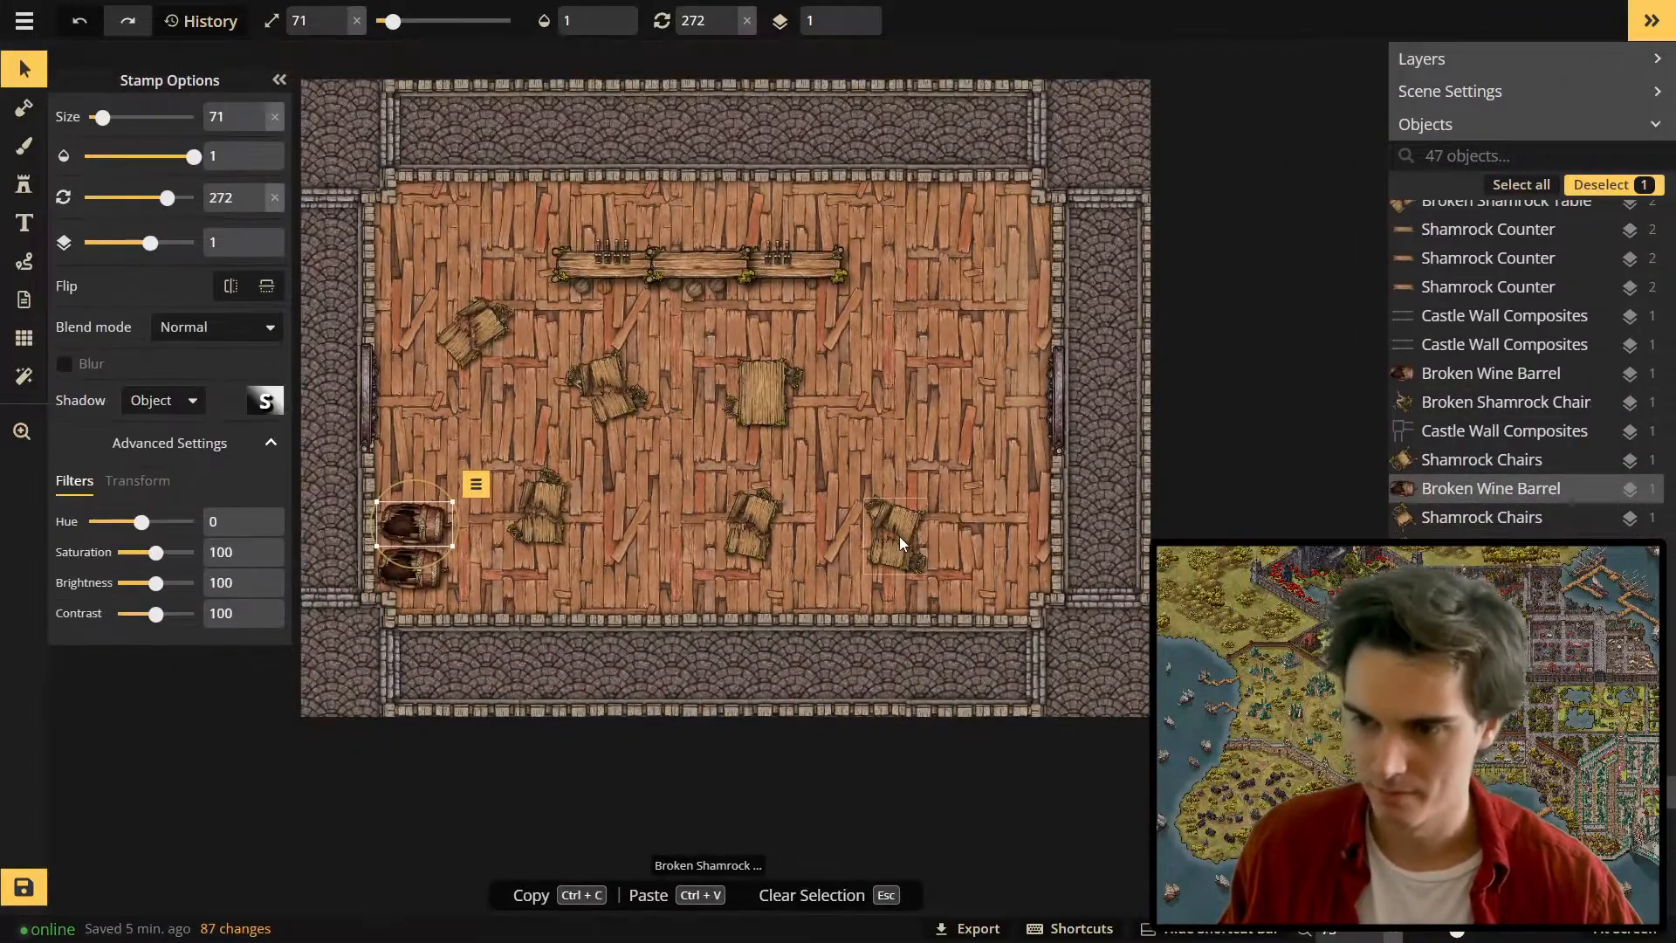
pyautogui.scroll(1, 584, 575)
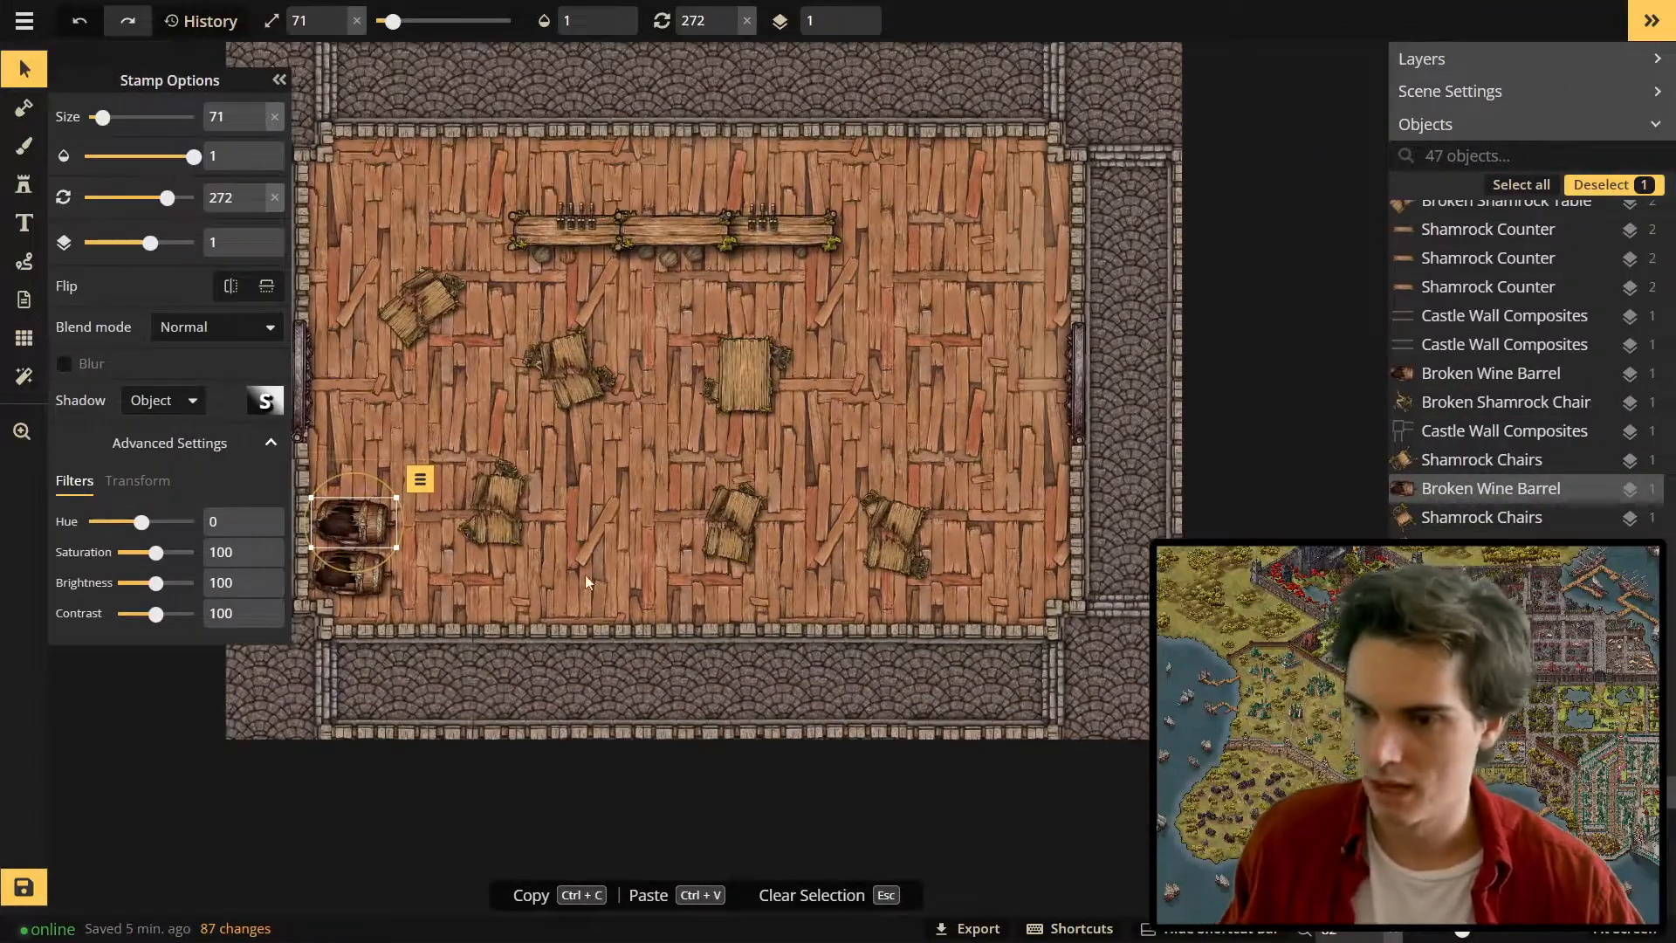
pyautogui.click(361, 576)
pyautogui.click(630, 590)
pyautogui.click(35, 178)
pyautogui.click(1012, 566)
pyautogui.click(230, 604)
pyautogui.scroll(1, 1105, 642)
pyautogui.hotkey('ctrl', 'z')
pyautogui.click(267, 604)
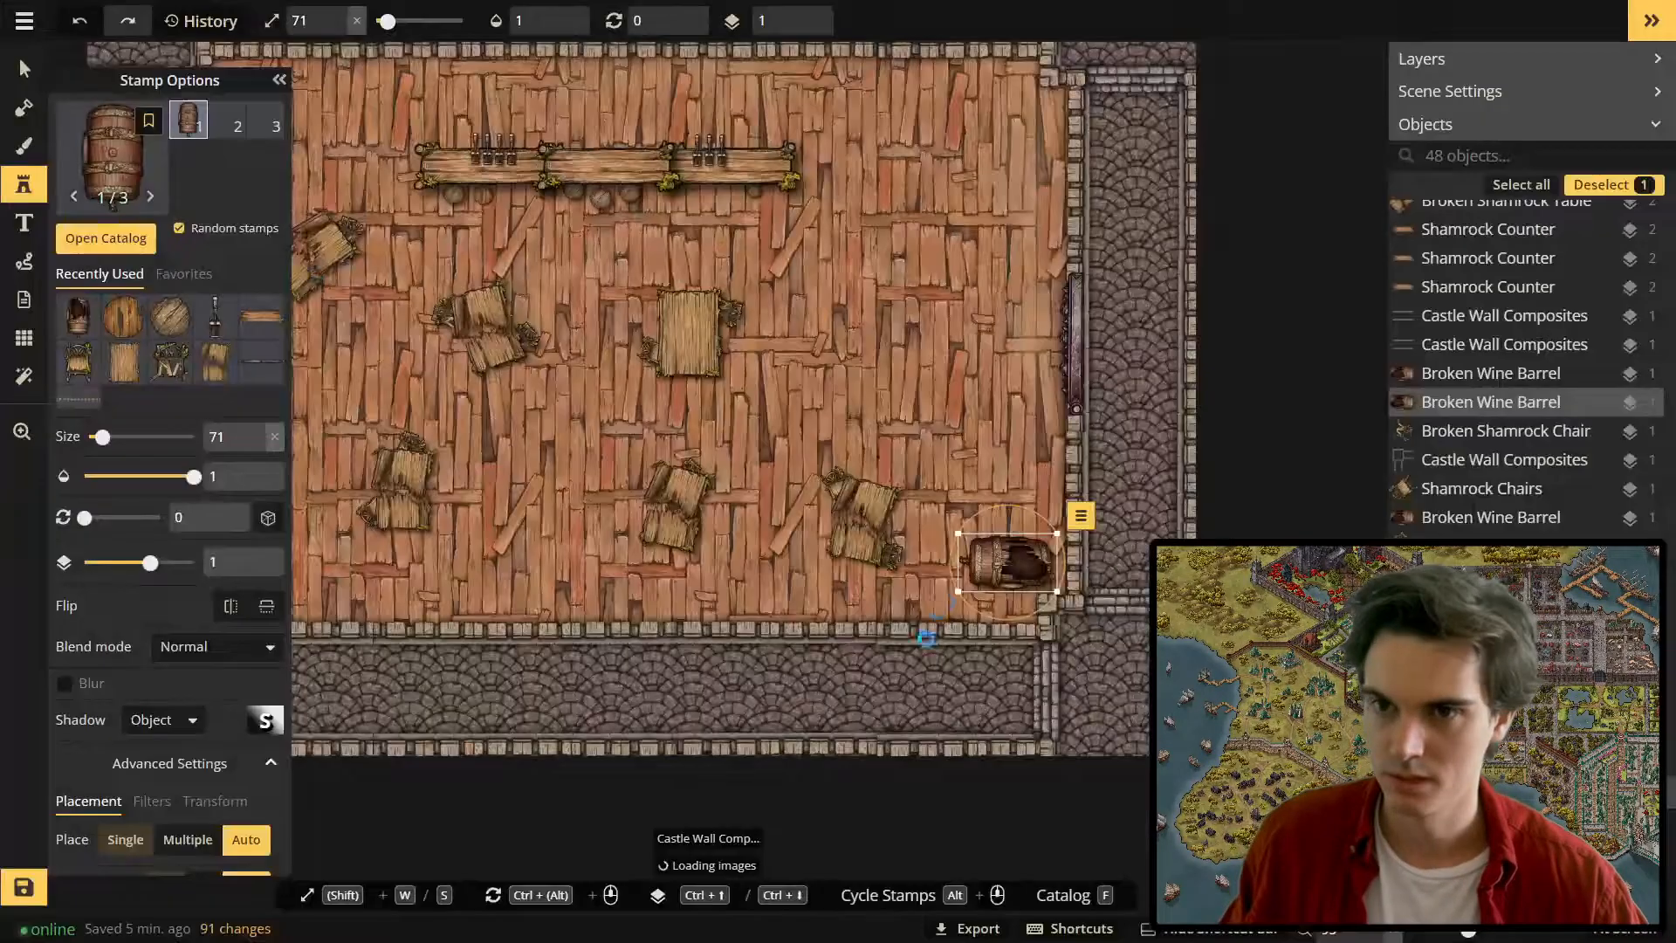
# Place an intact wine barrel at size 71 directly above the broken barrel in the lower-right corner.
pyautogui.click(994, 485)
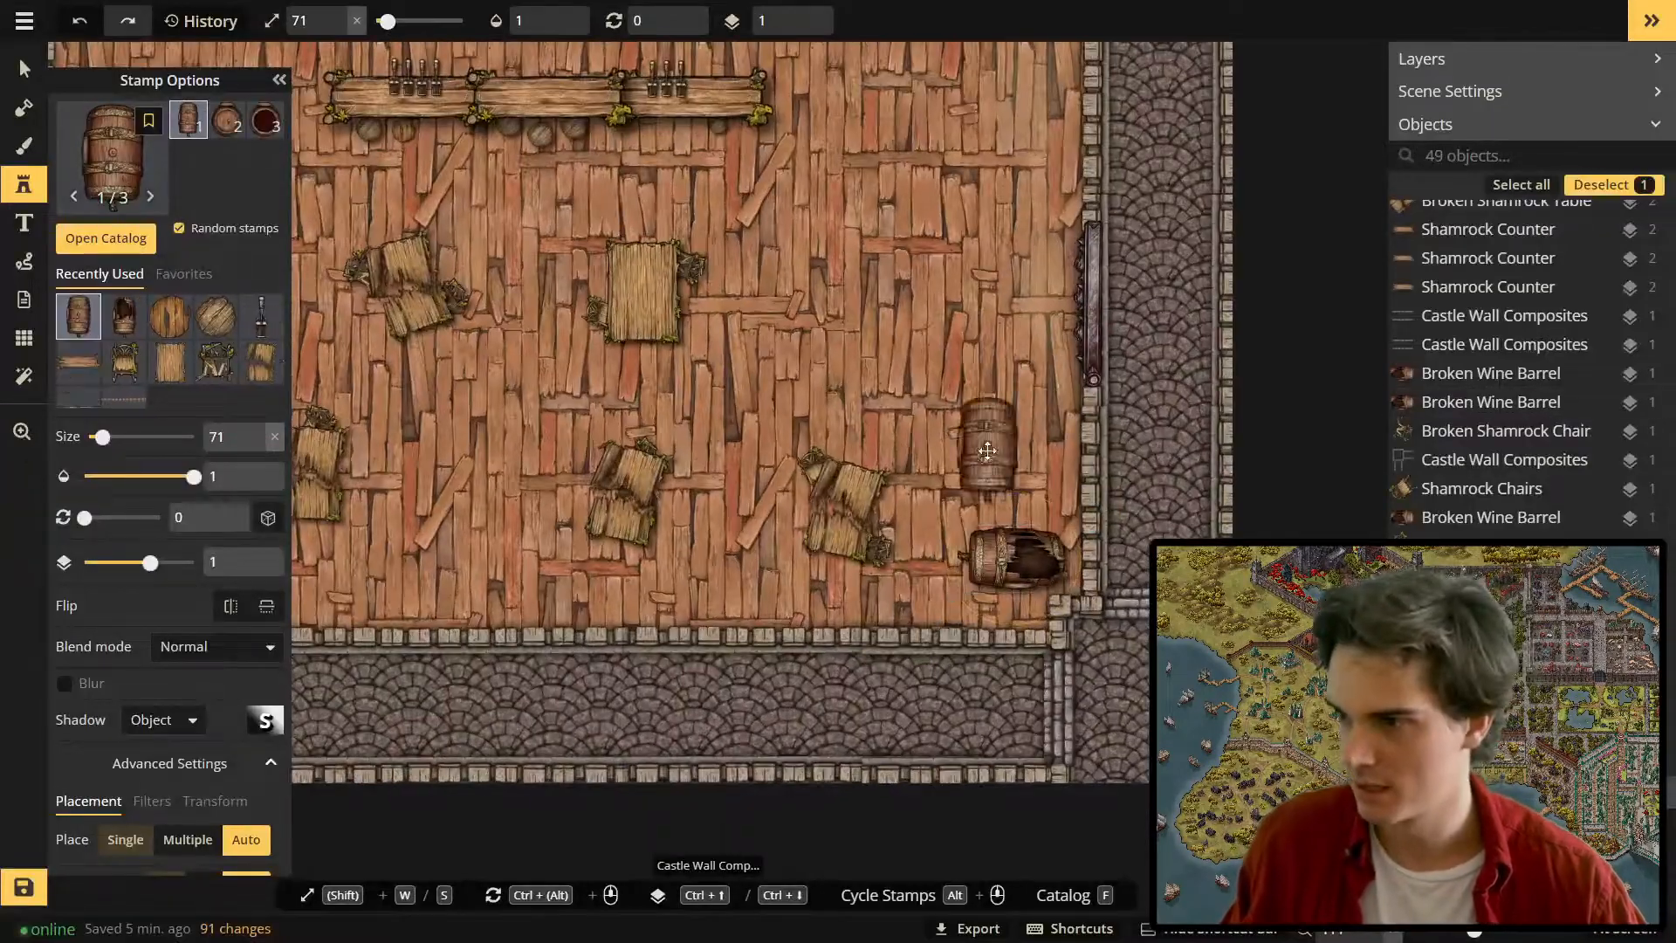
pyautogui.press('v')
pyautogui.click(994, 485)
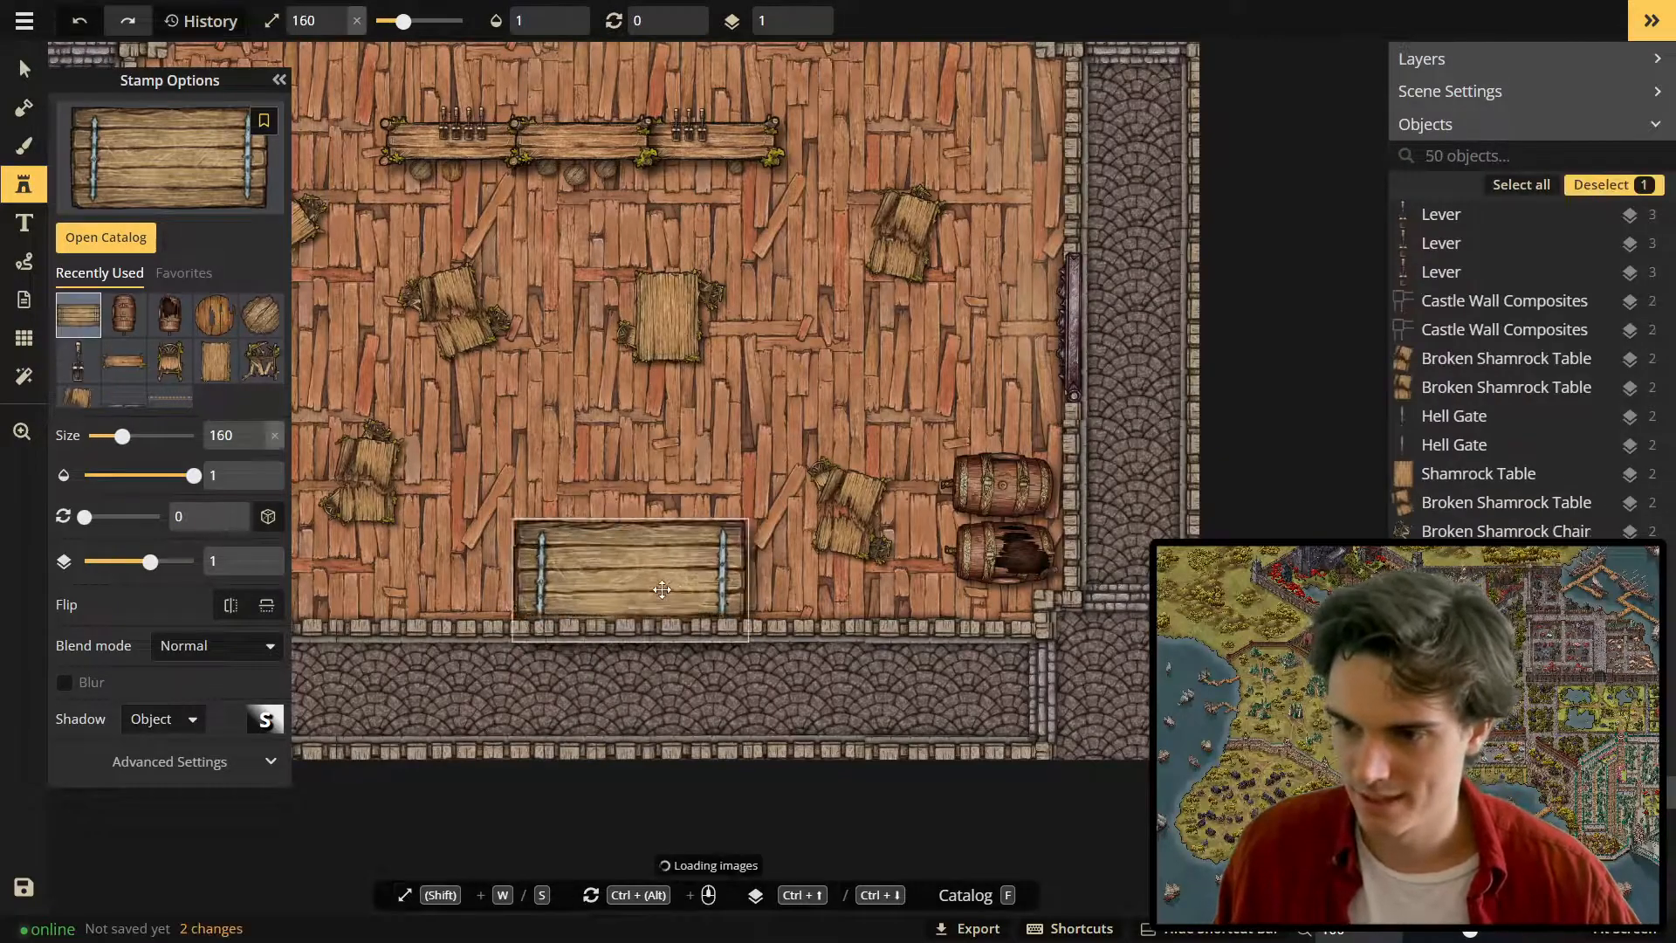
# Place a Rustic Nordic Table at size 157 against the lower wall, with Logcabin Stairs at size 45 and rotation 90 beside it.
pyautogui.click(646, 572)
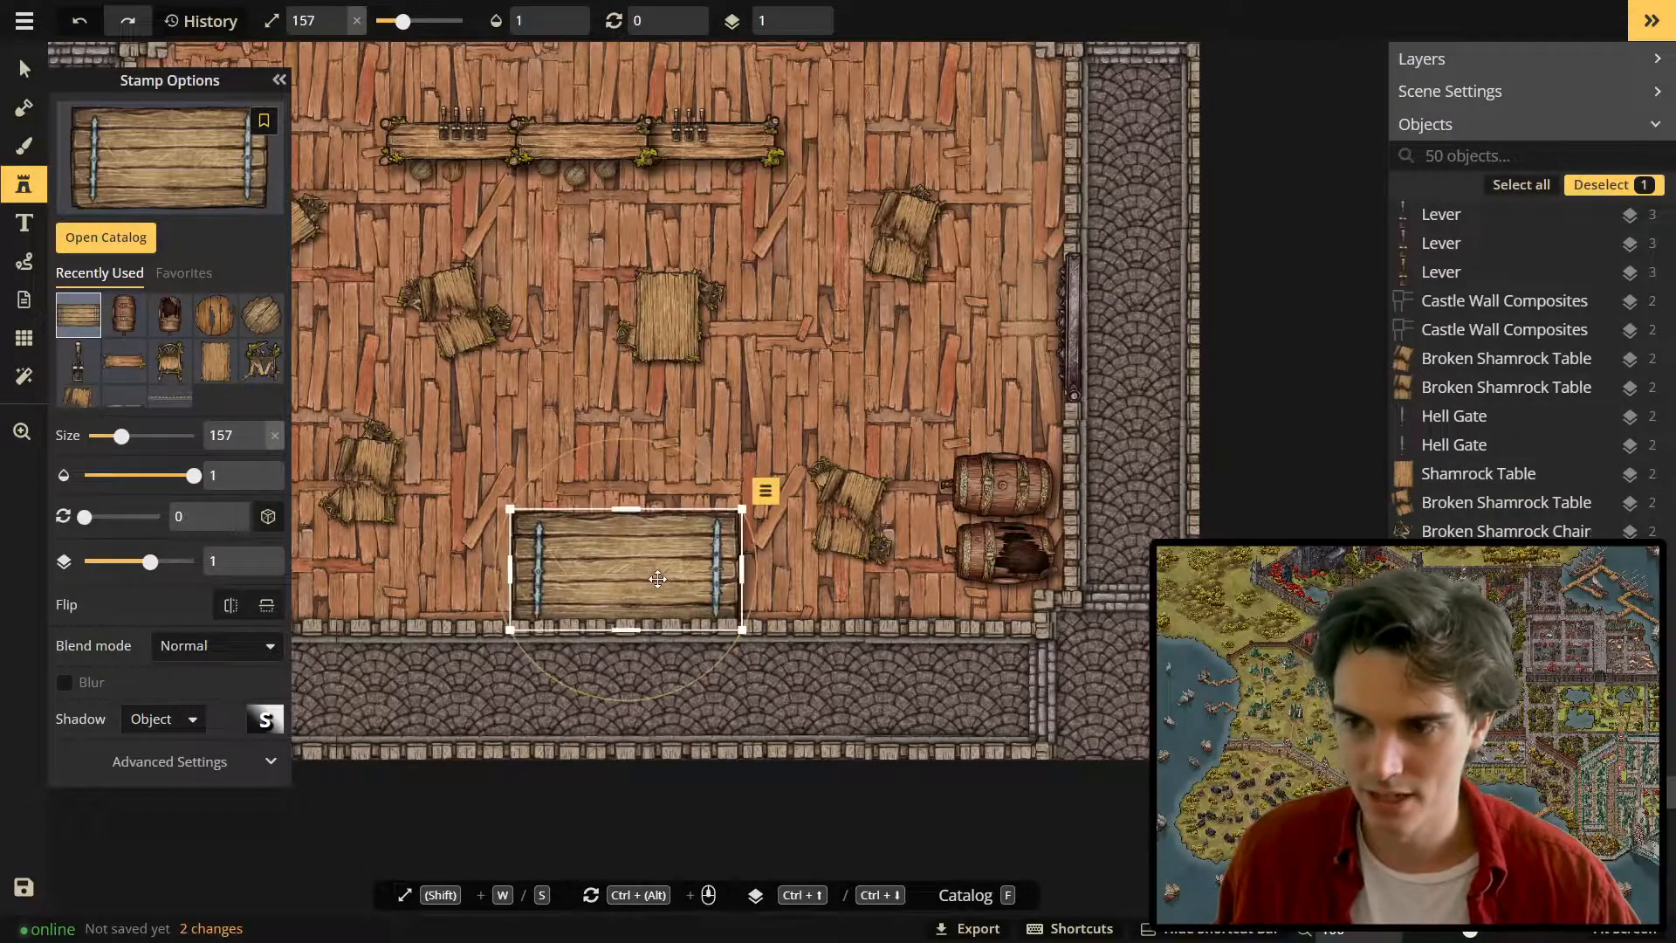
pyautogui.press('v')
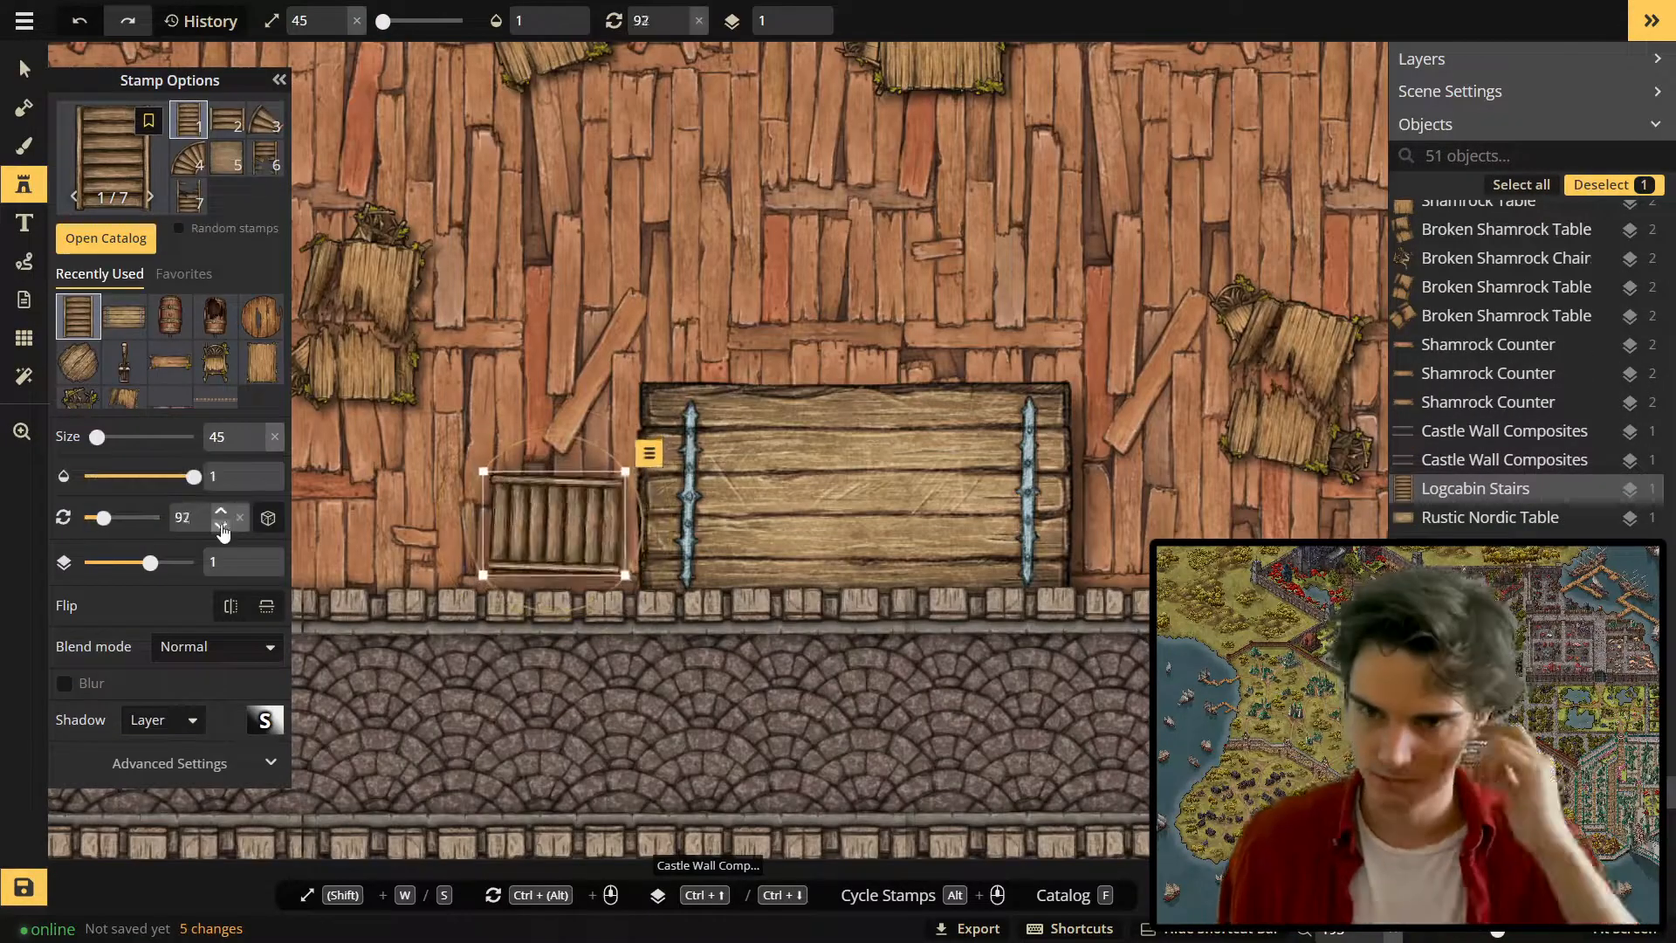
pyautogui.click(578, 541)
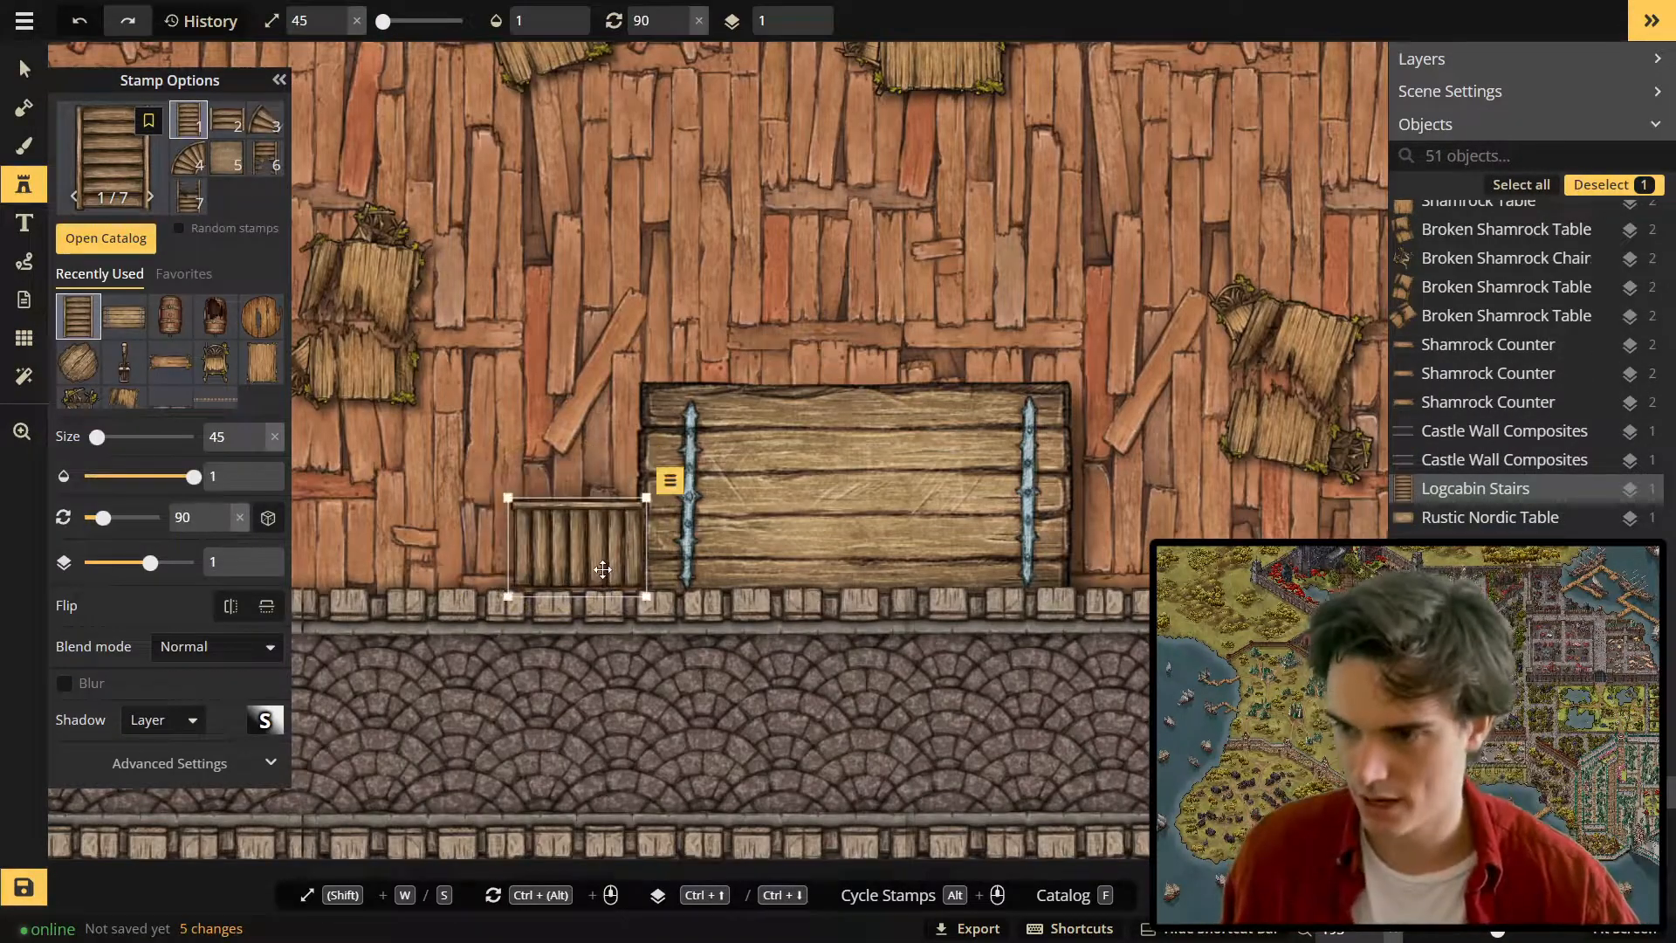
pyautogui.click(727, 542)
pyautogui.press('v')
pyautogui.click(629, 562)
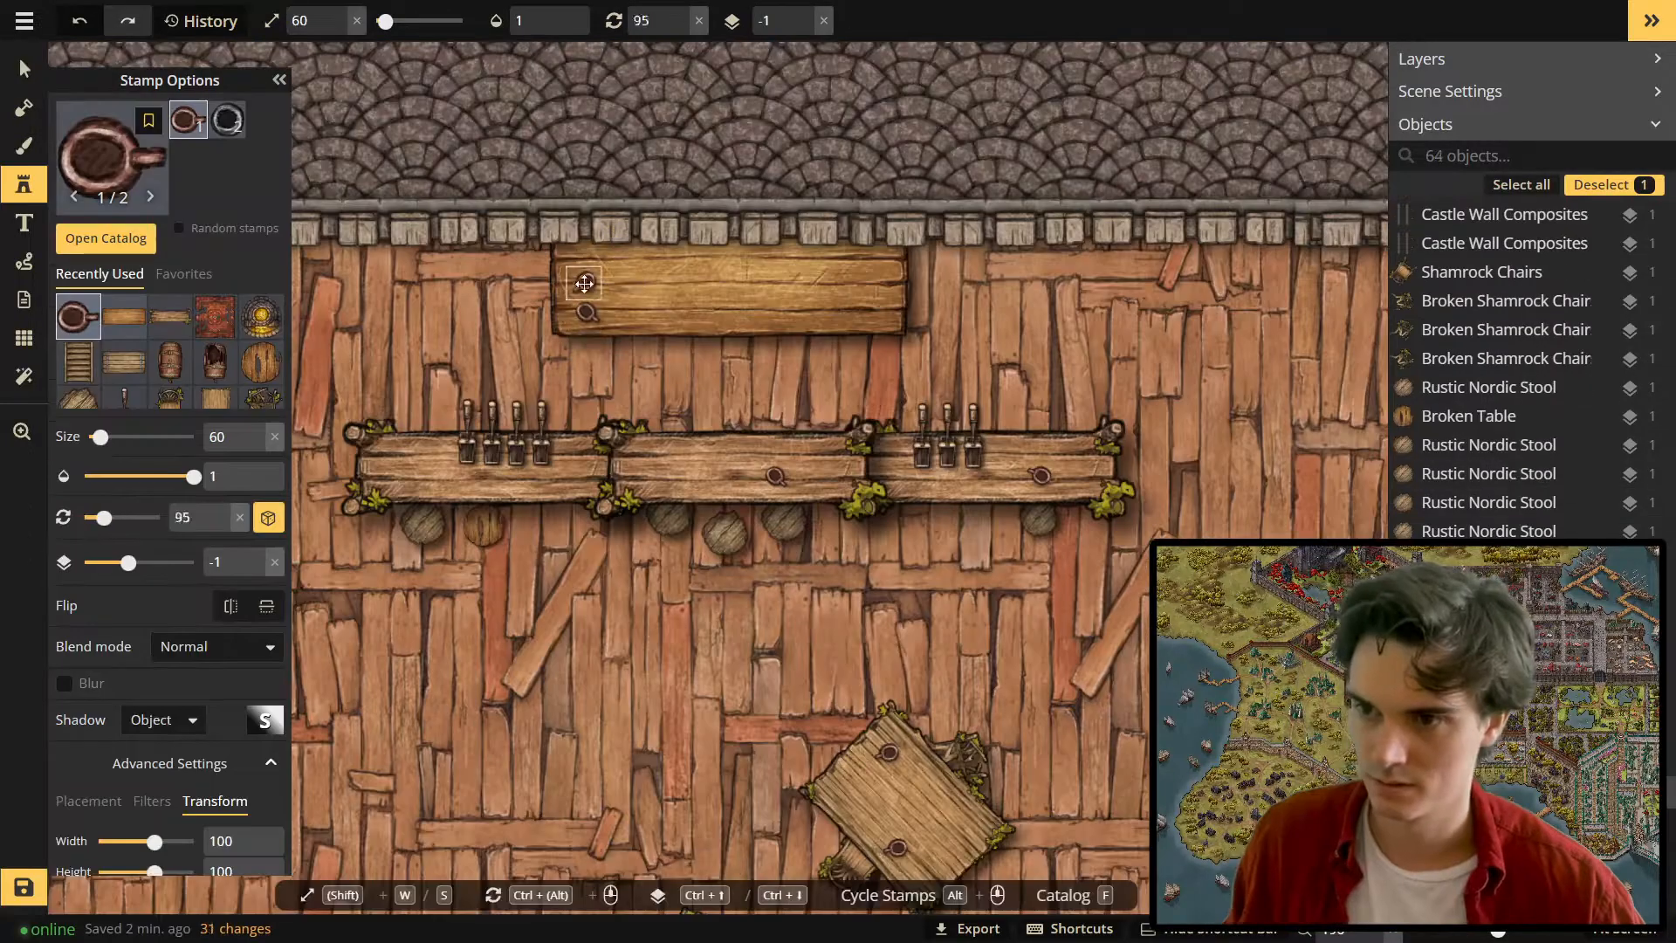
# Lay out plates on the table behind the counter: one small plate and two stacks at size 50, with random stamps off.
pyautogui.press('f')
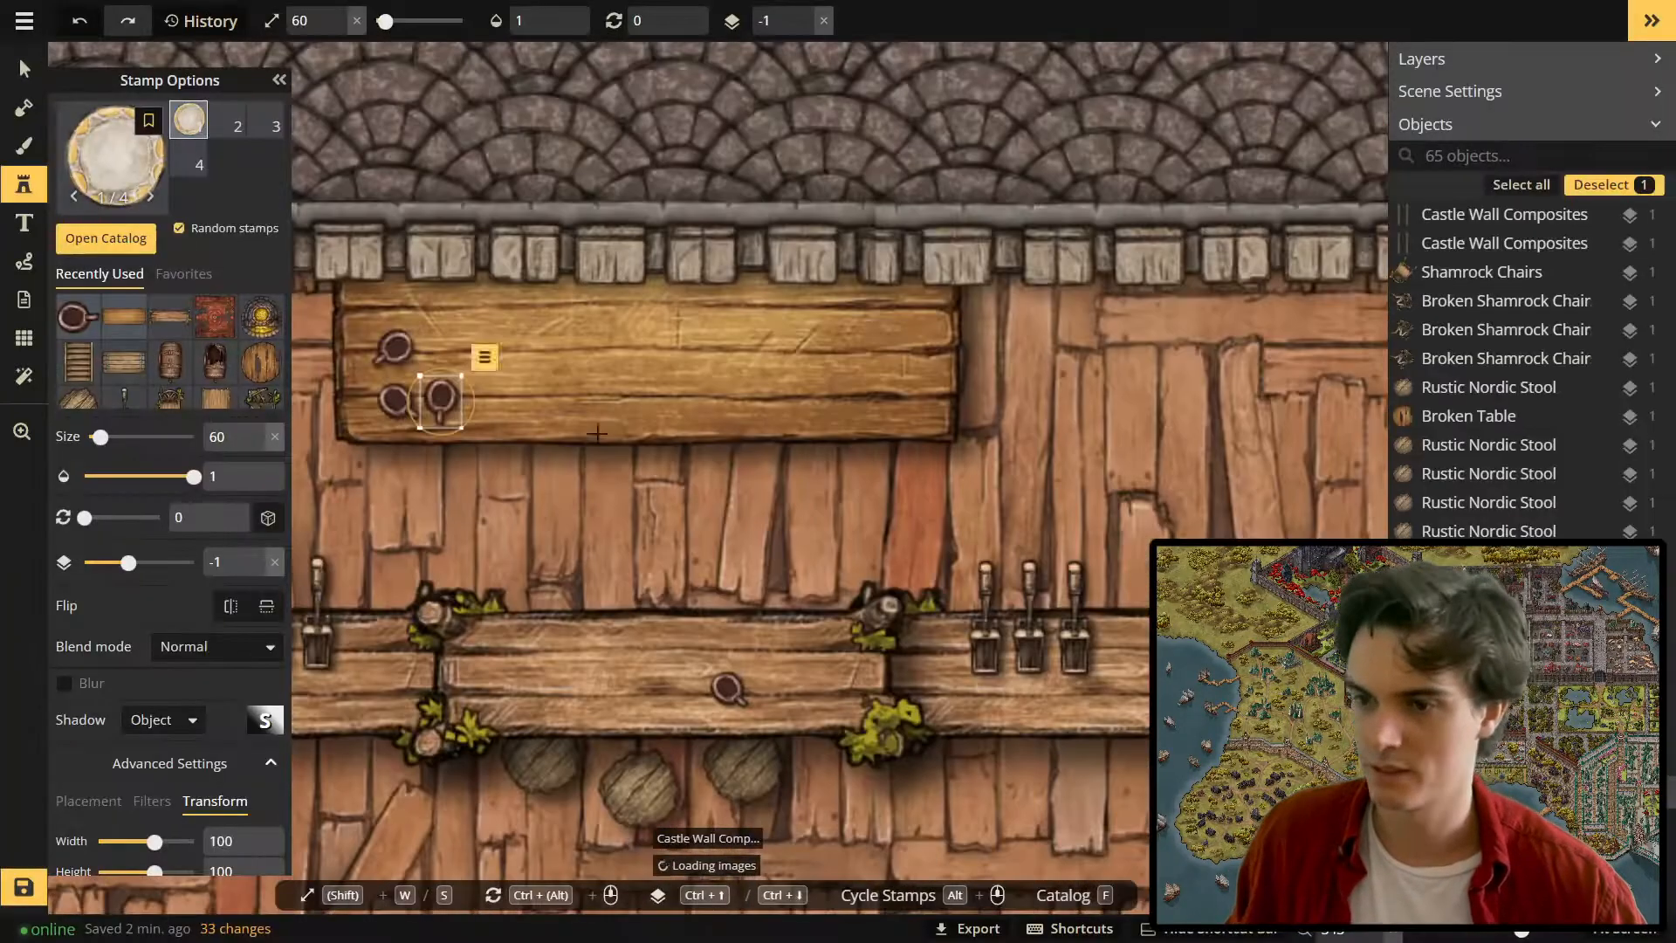
pyautogui.click(603, 352)
pyautogui.click(179, 228)
pyautogui.click(529, 395)
pyautogui.click(550, 397)
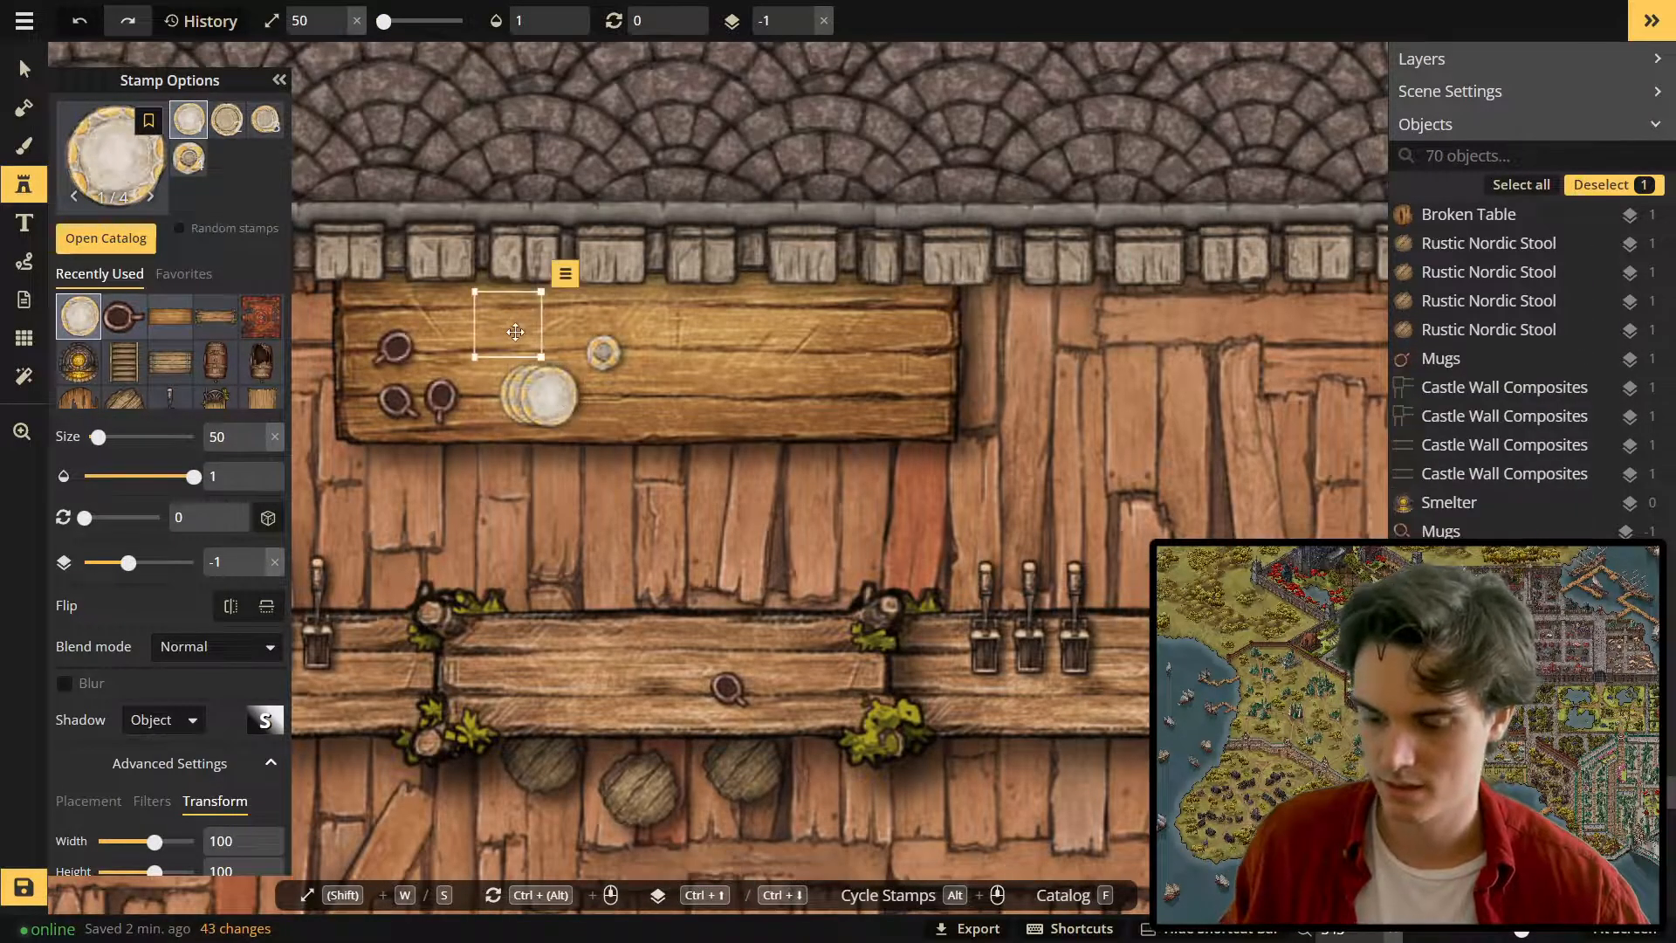
pyautogui.hotkey('ctrl', 'Up')
pyautogui.click(510, 323)
pyautogui.click(537, 330)
# Search the stamp catalog for "Pillar", pick the Core wooden pillar, and try placing pillars symmetrically around the room's middle.
pyautogui.press('f')
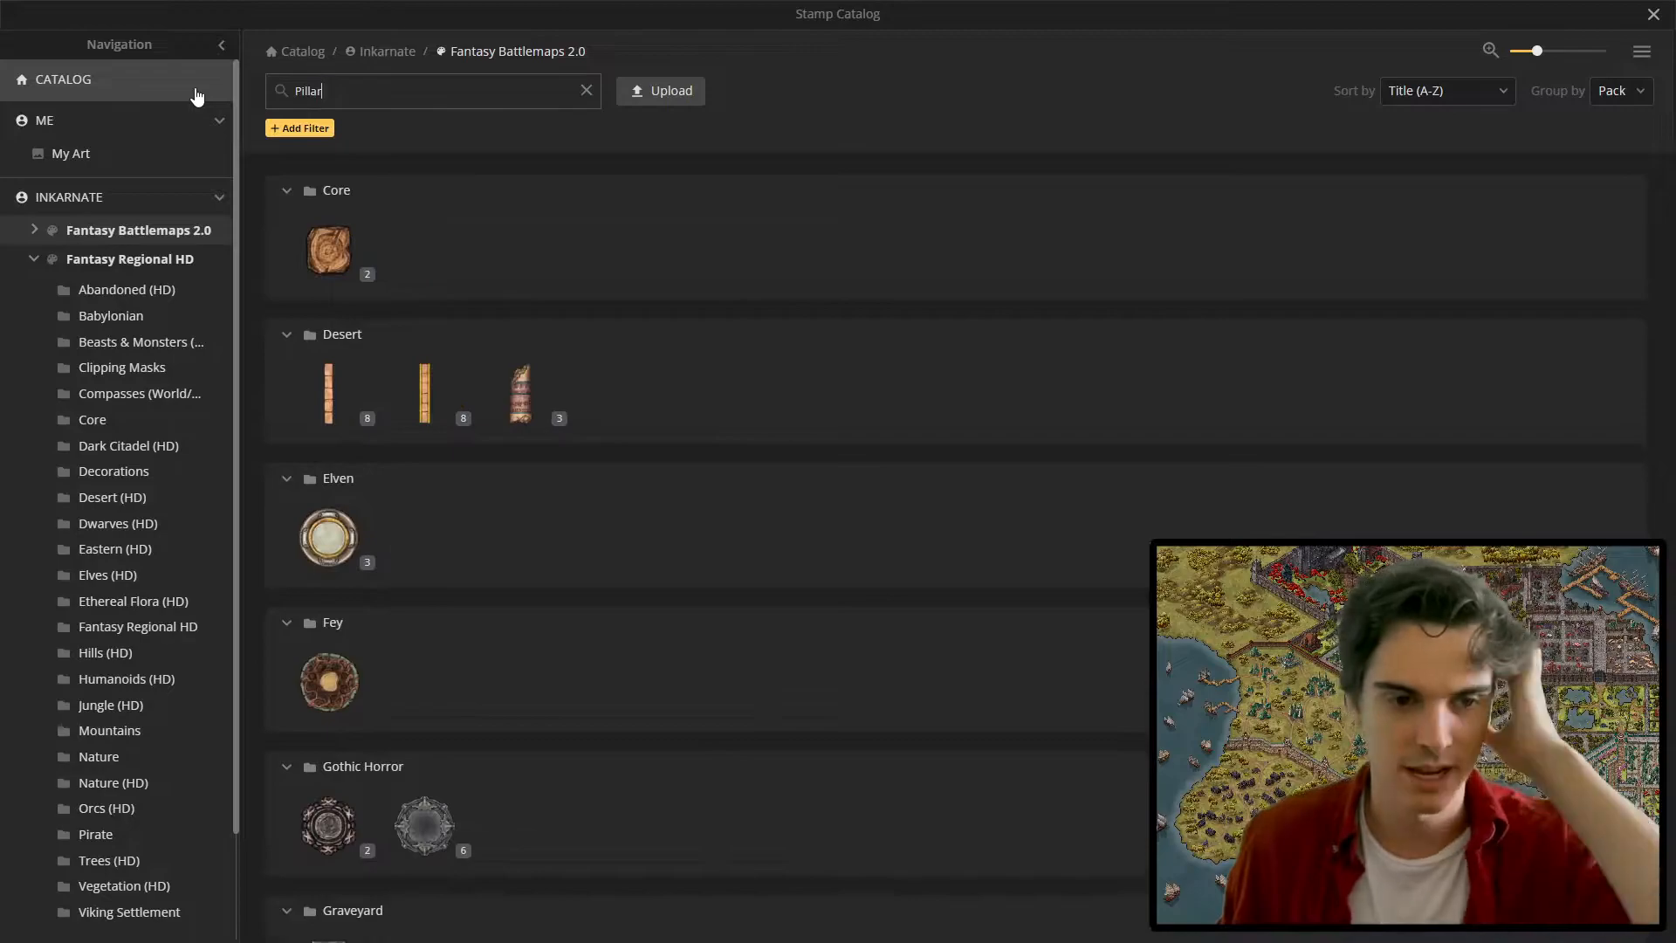
pyautogui.click(329, 250)
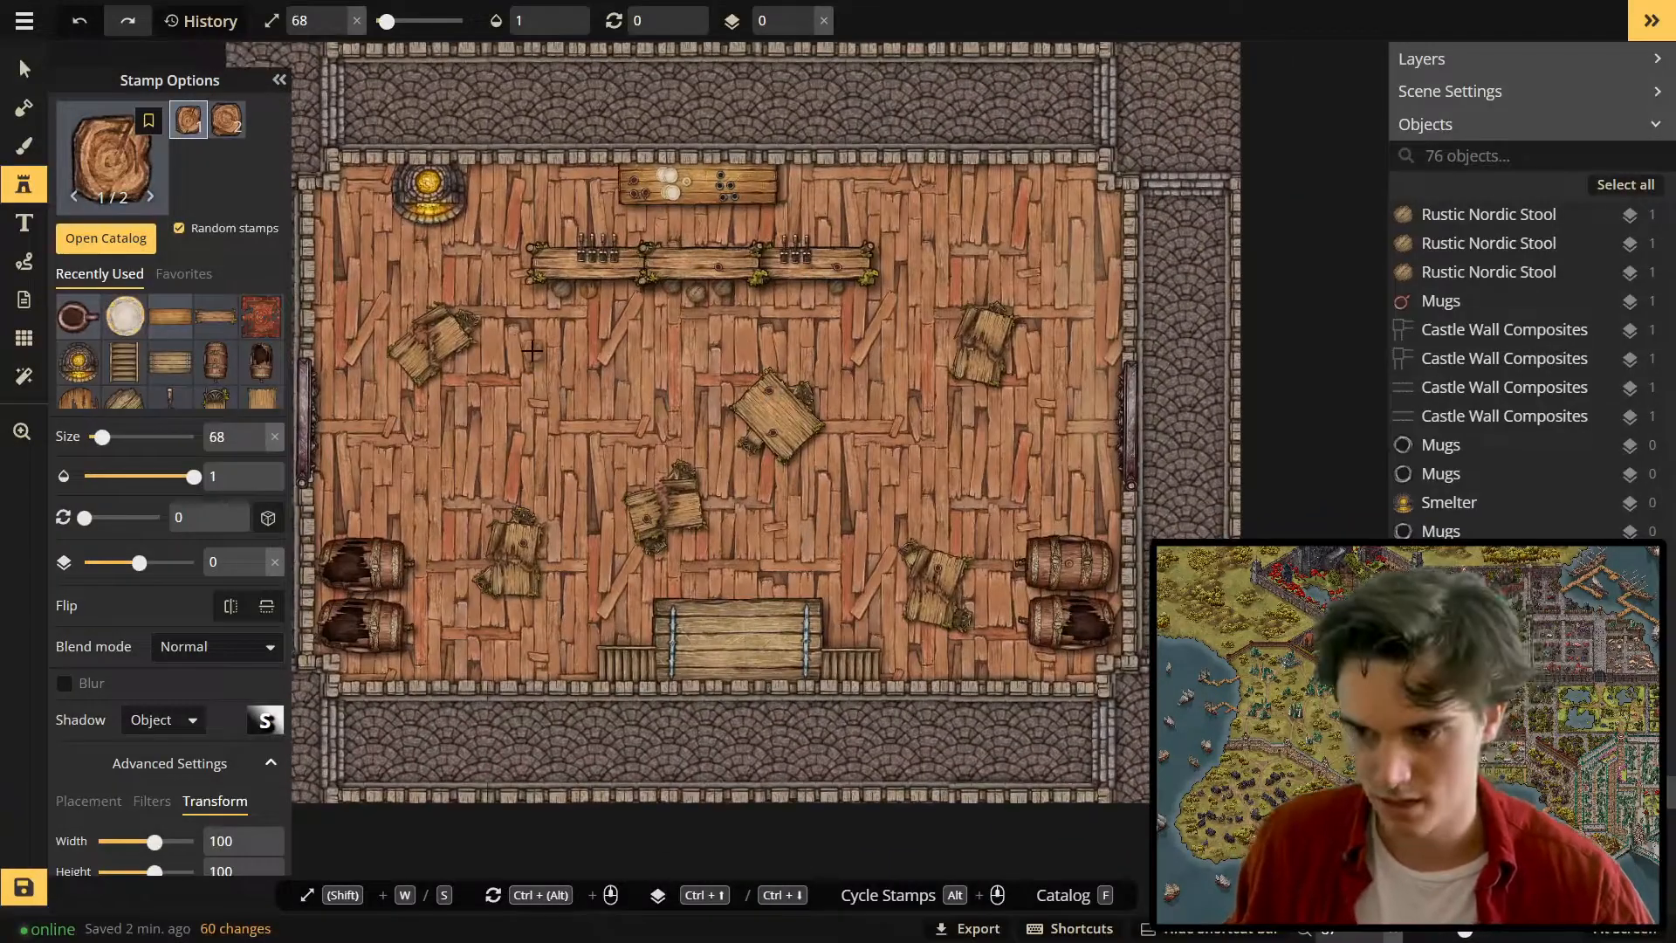
pyautogui.click(532, 350)
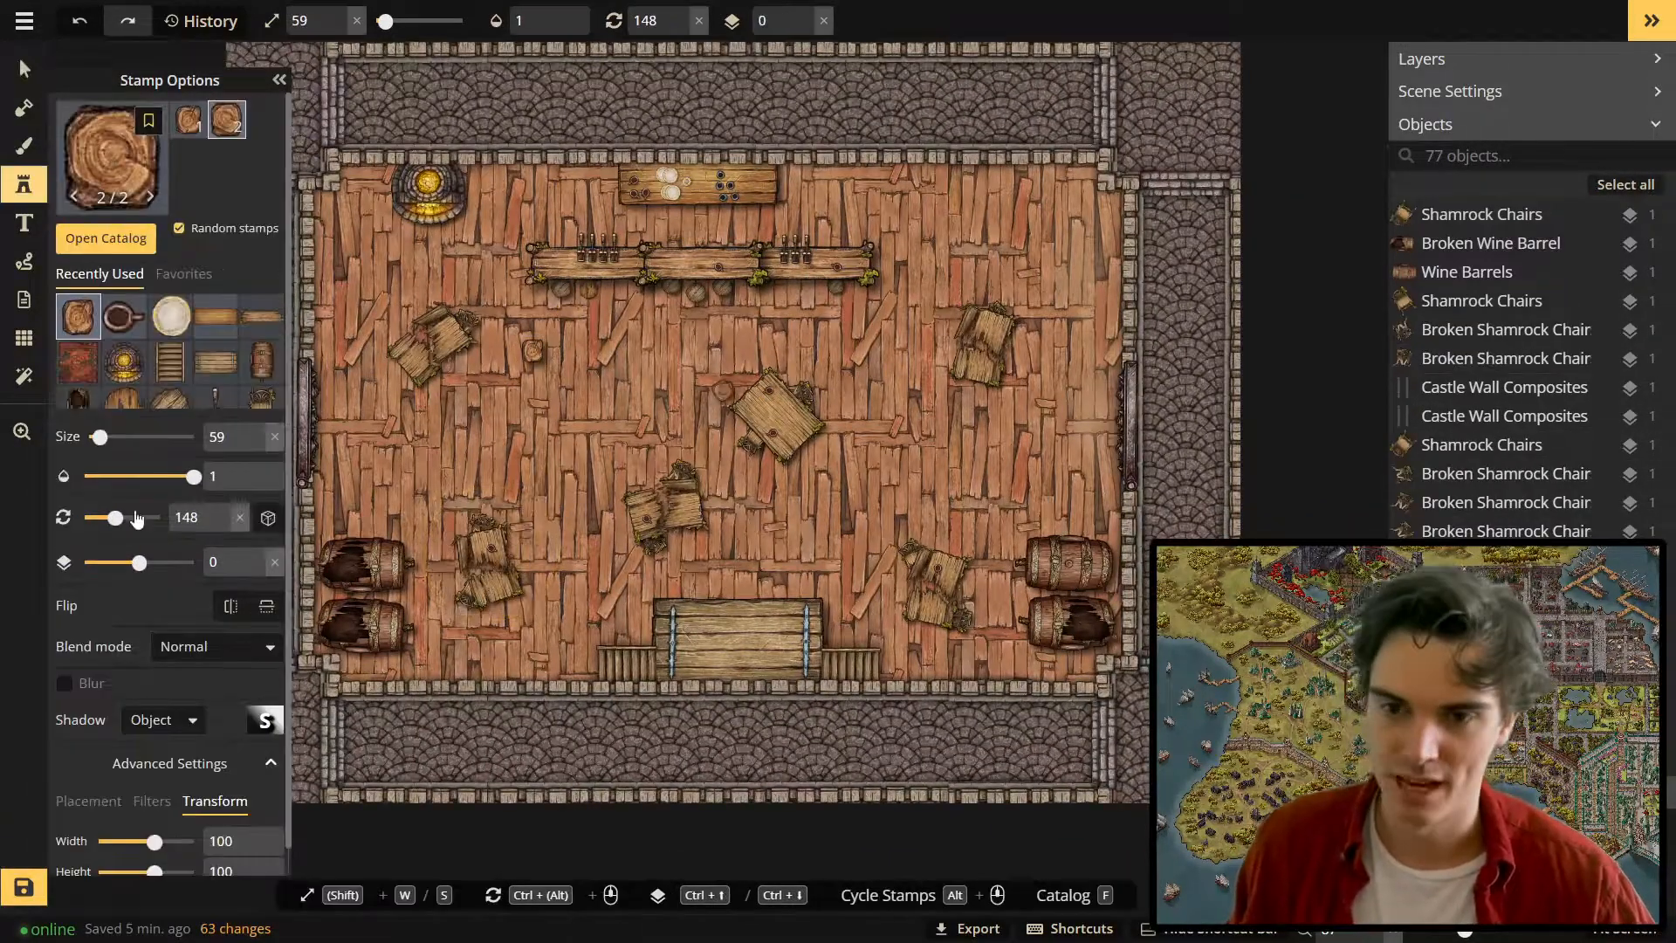
pyautogui.click(532, 548)
pyautogui.click(865, 347)
pyautogui.click(873, 559)
pyautogui.press('Escape')
pyautogui.scroll(4, 663, 423)
pyautogui.click(466, 625)
pyautogui.click(991, 641)
pyautogui.click(820, 560)
# Place a red Thin lined Summoning Circle by the right gate and set both the red and blue circles to size 32.
pyautogui.scroll(-3, 821, 561)
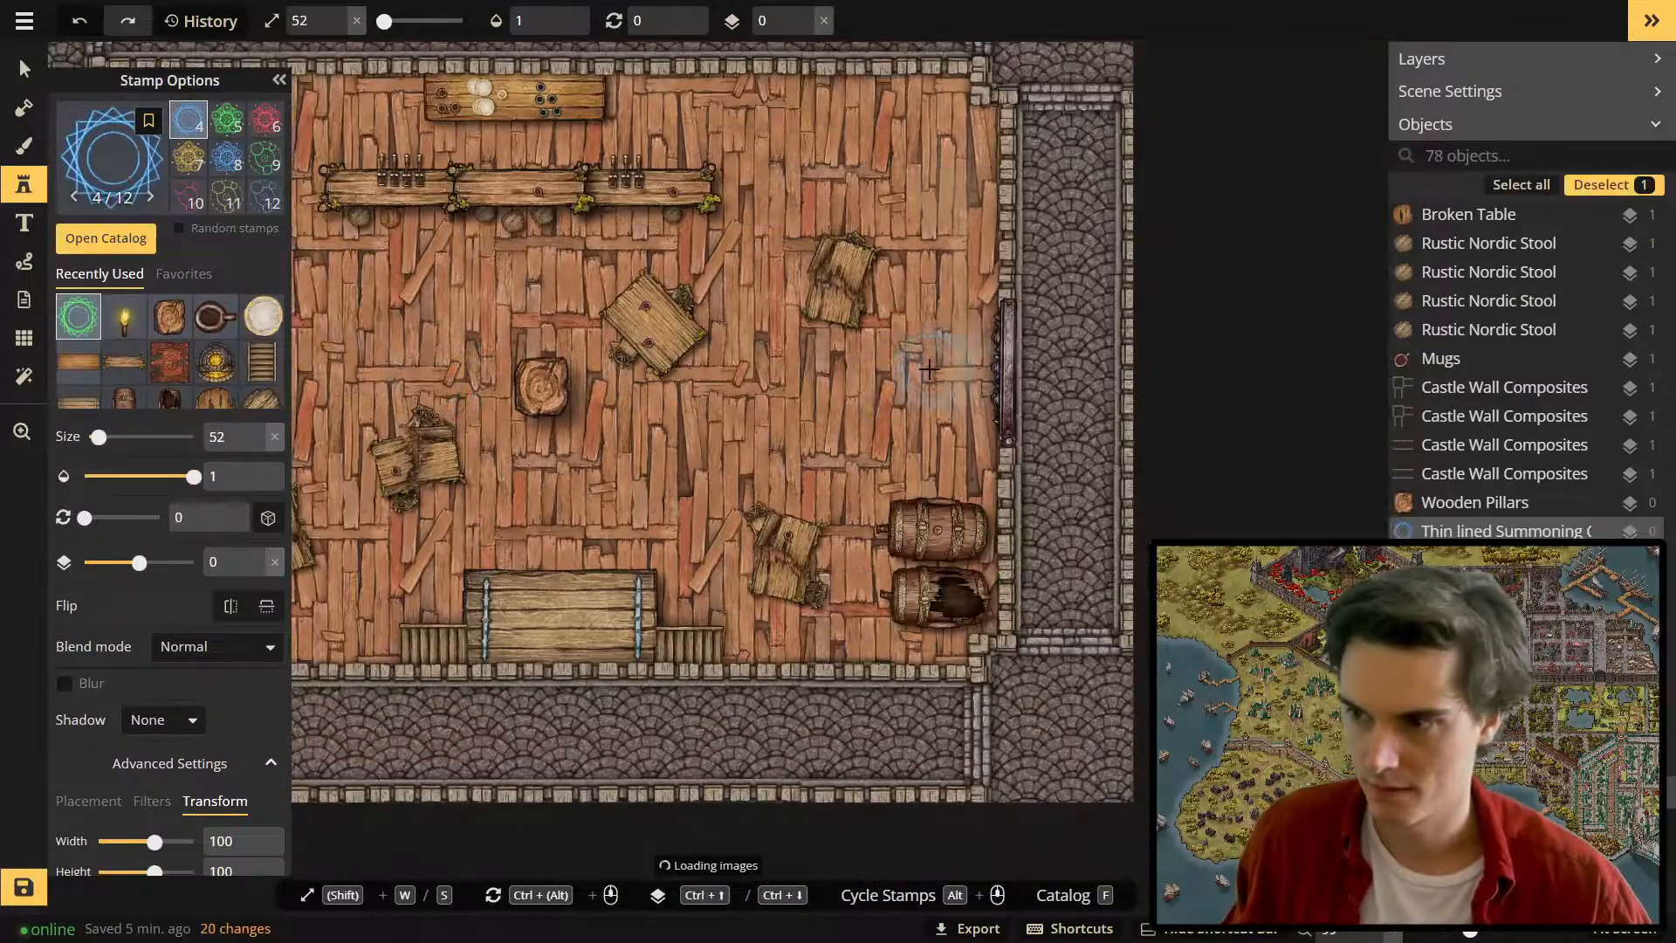
pyautogui.scroll(-2, 929, 368)
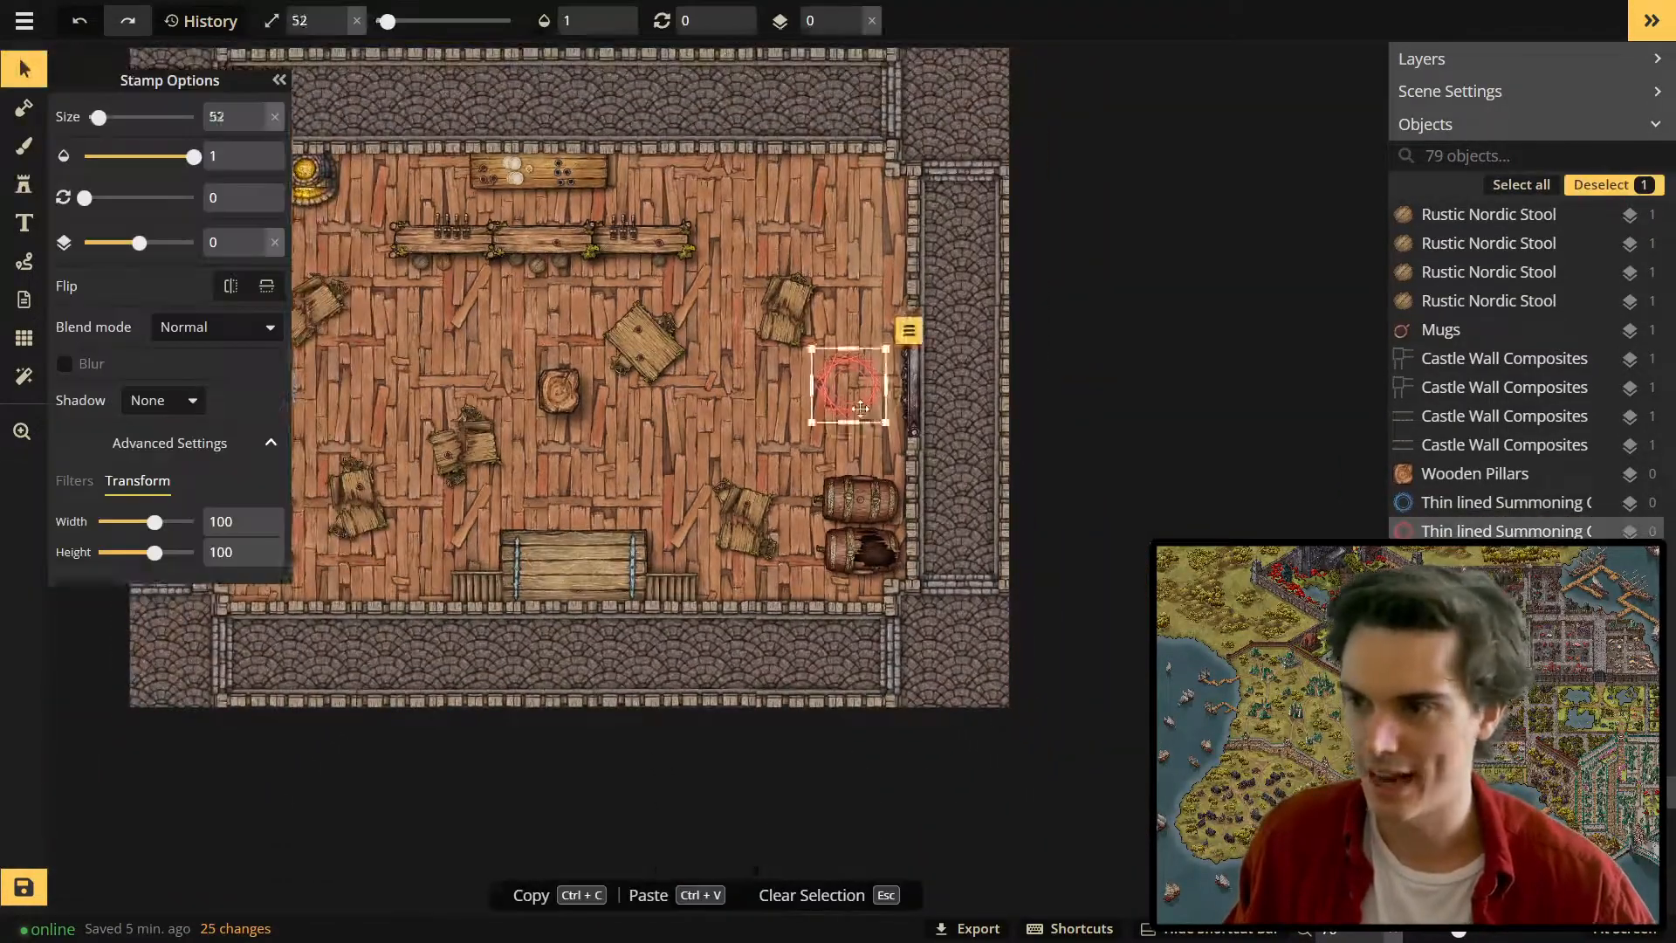
pyautogui.scroll(2, 864, 397)
pyautogui.click(867, 400)
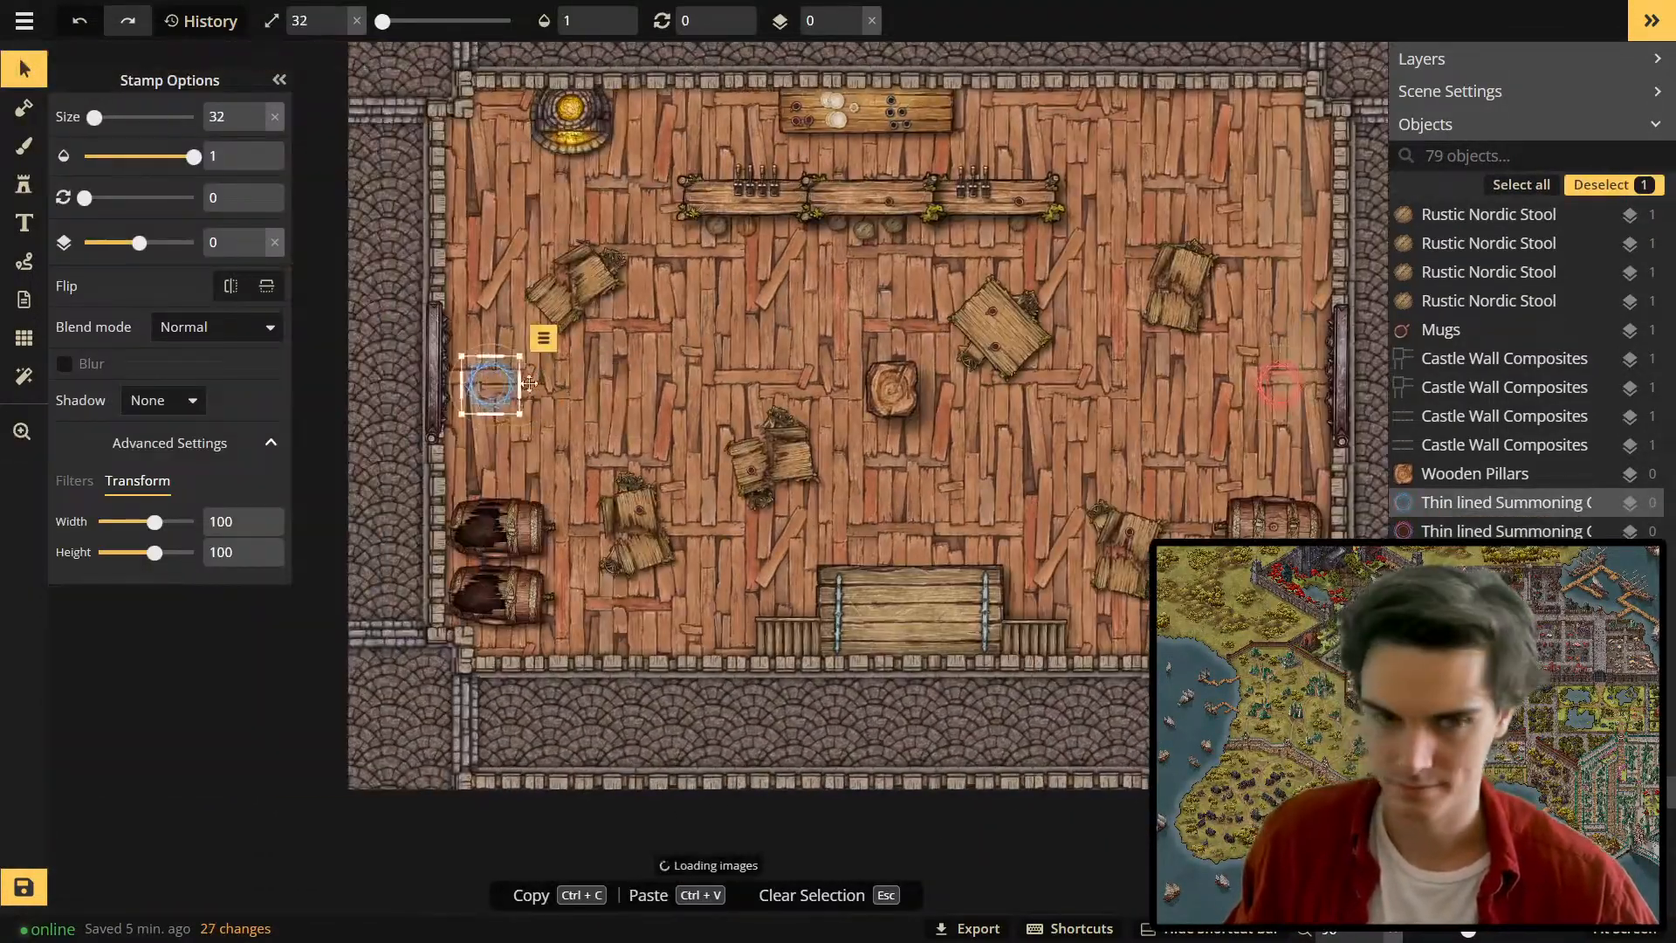
pyautogui.press('Escape')
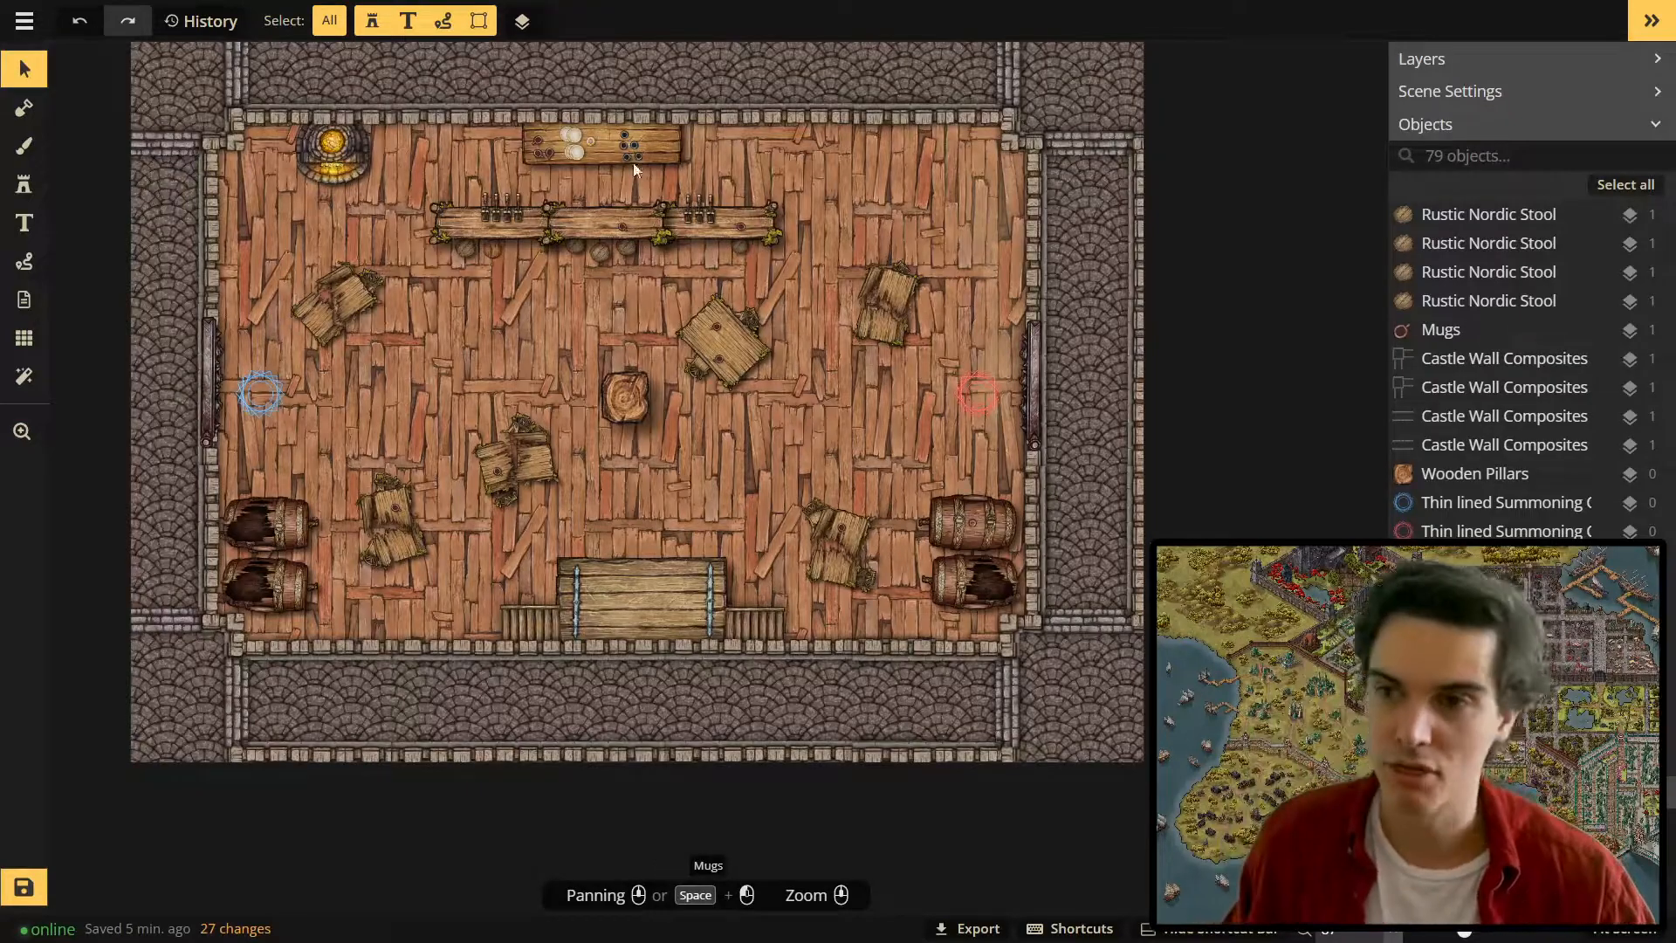
# Delete the levers on the counter's left section and move the mug from the middle section there.
pyautogui.scroll(2, 243, 400)
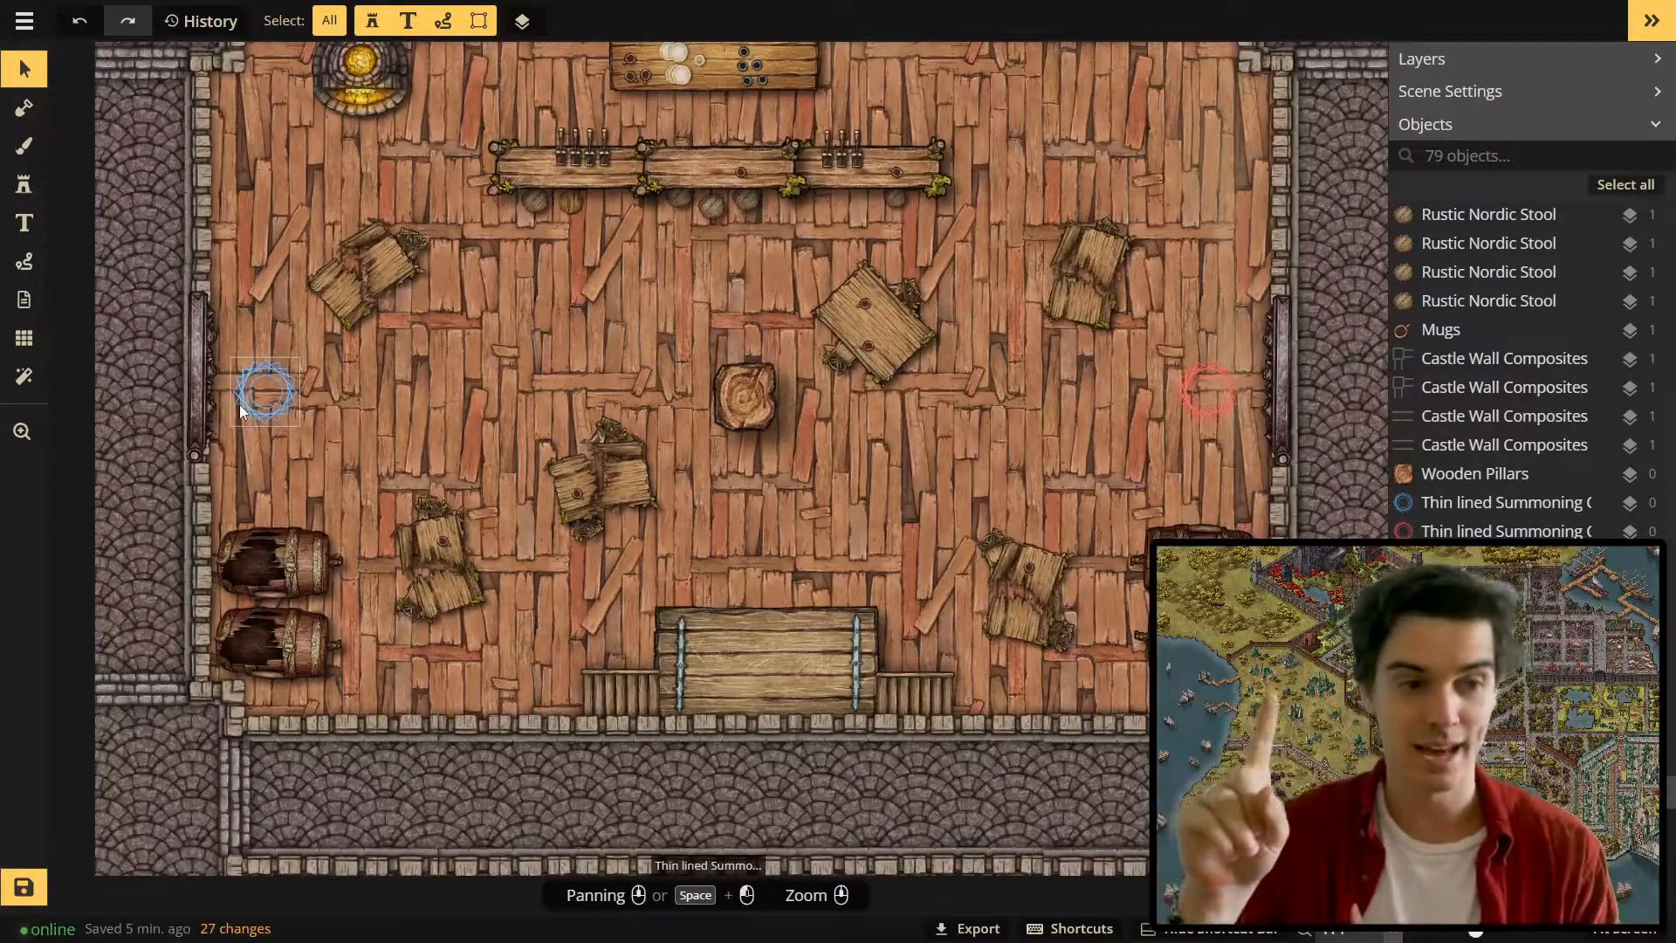
pyautogui.scroll(-2, 548, 400)
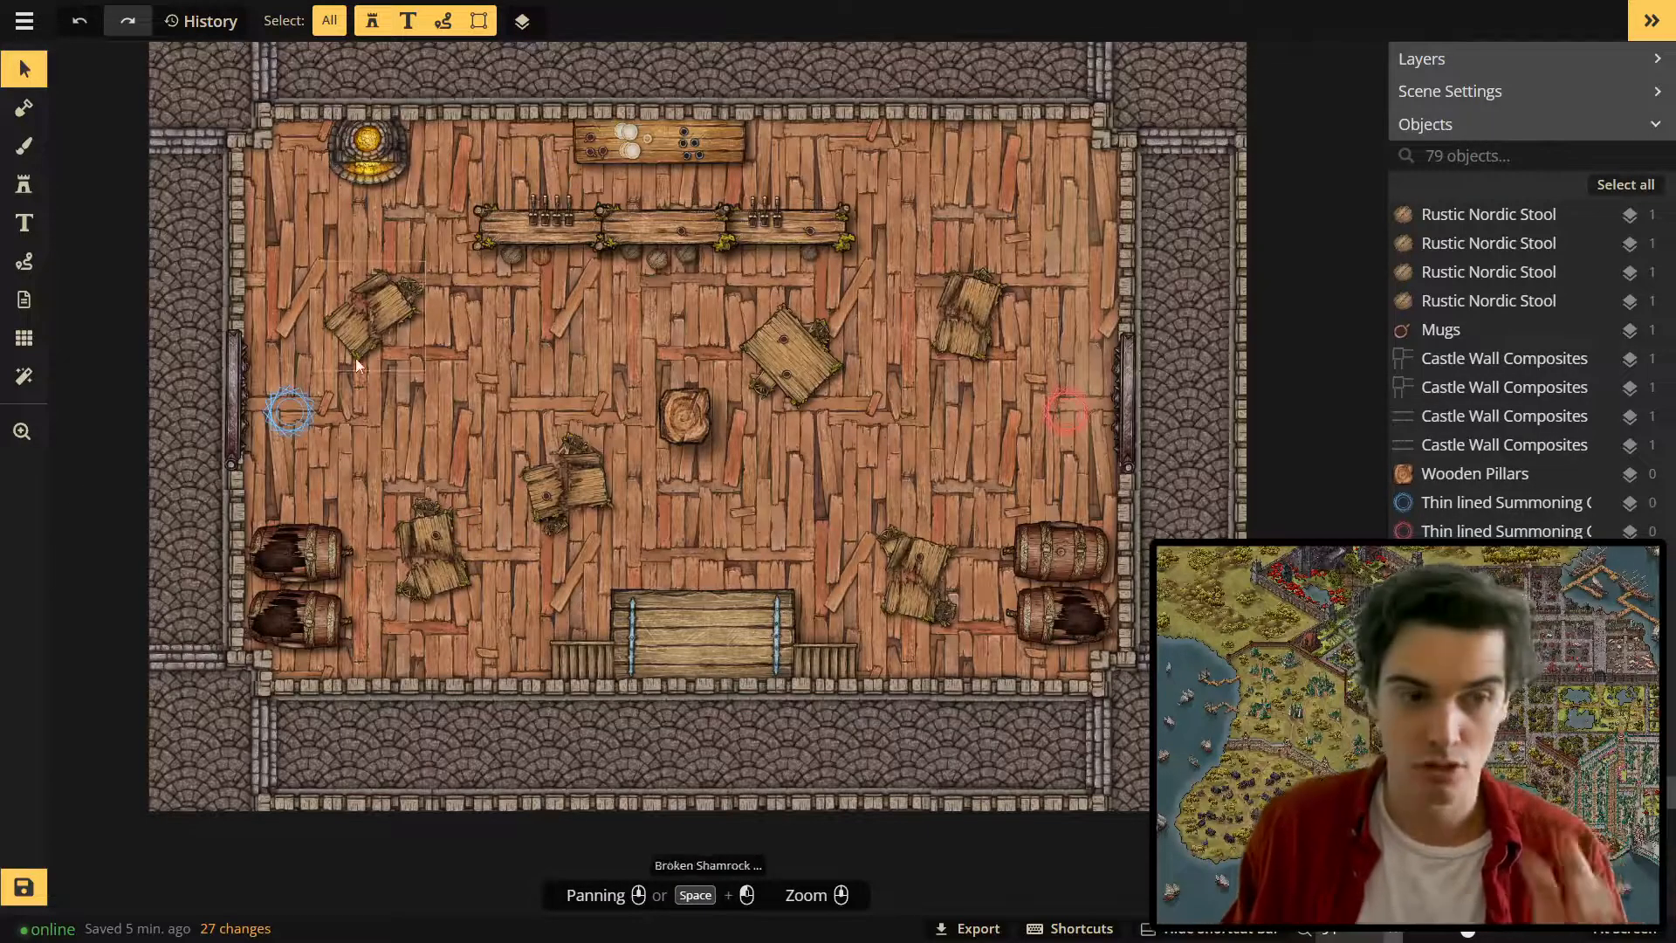
pyautogui.scroll(3, 474, 325)
pyautogui.click(568, 304)
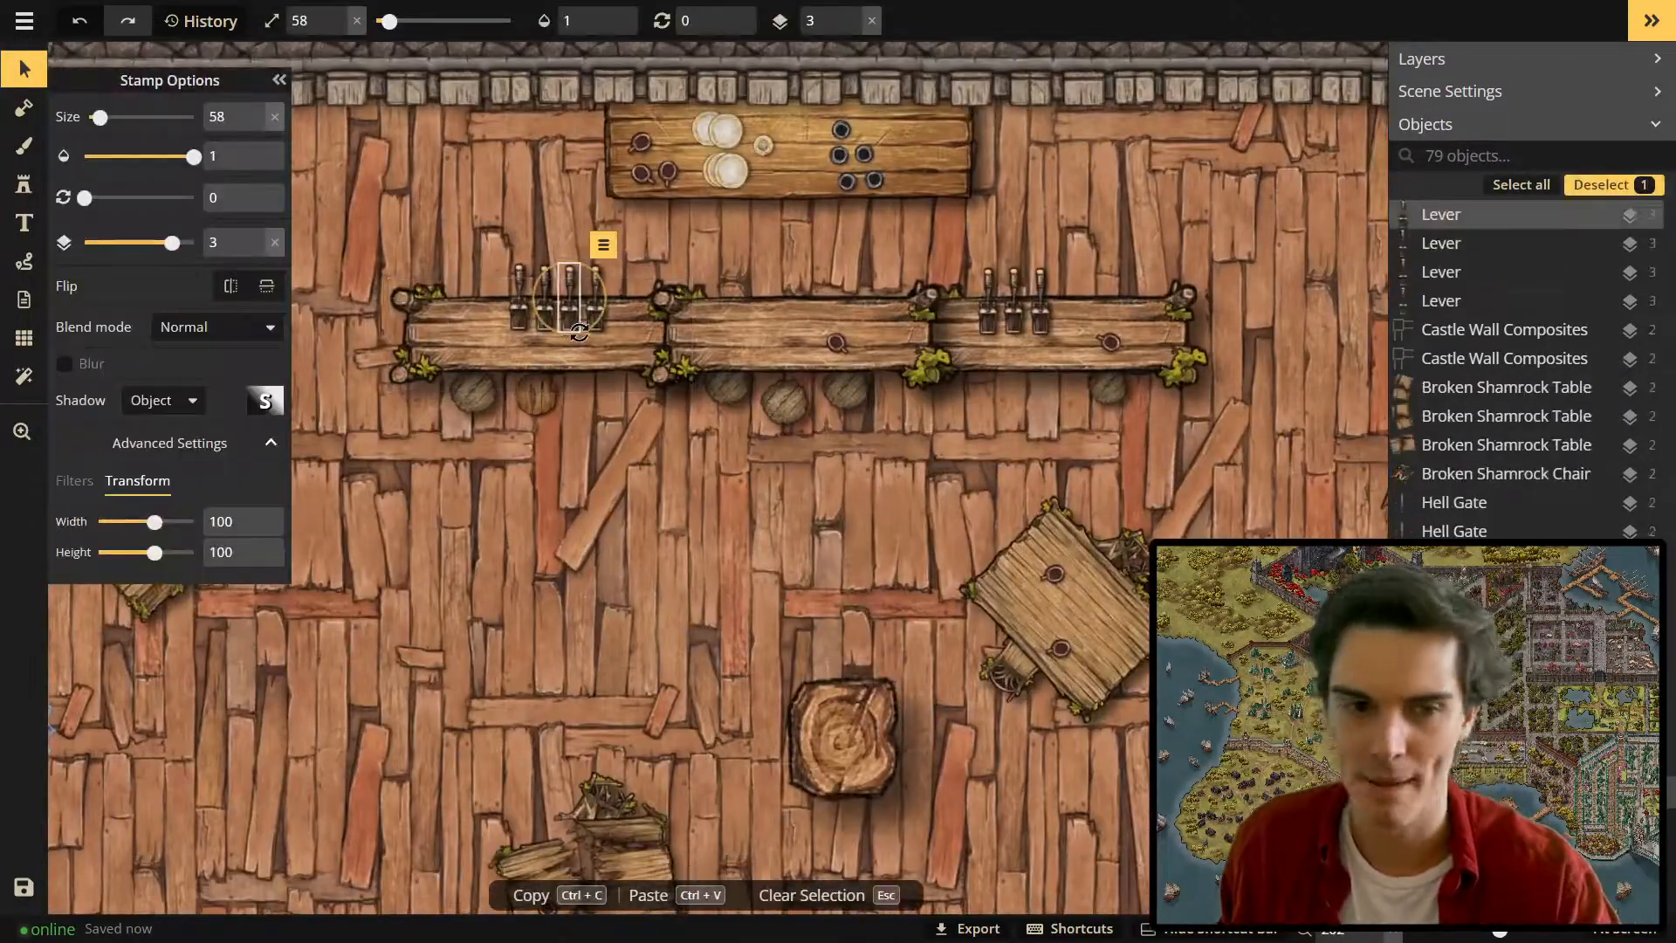
pyautogui.press('Delete')
pyautogui.click(542, 309)
pyautogui.press('Delete')
pyautogui.moveTo(834, 341); pyautogui.dragTo(559, 344)
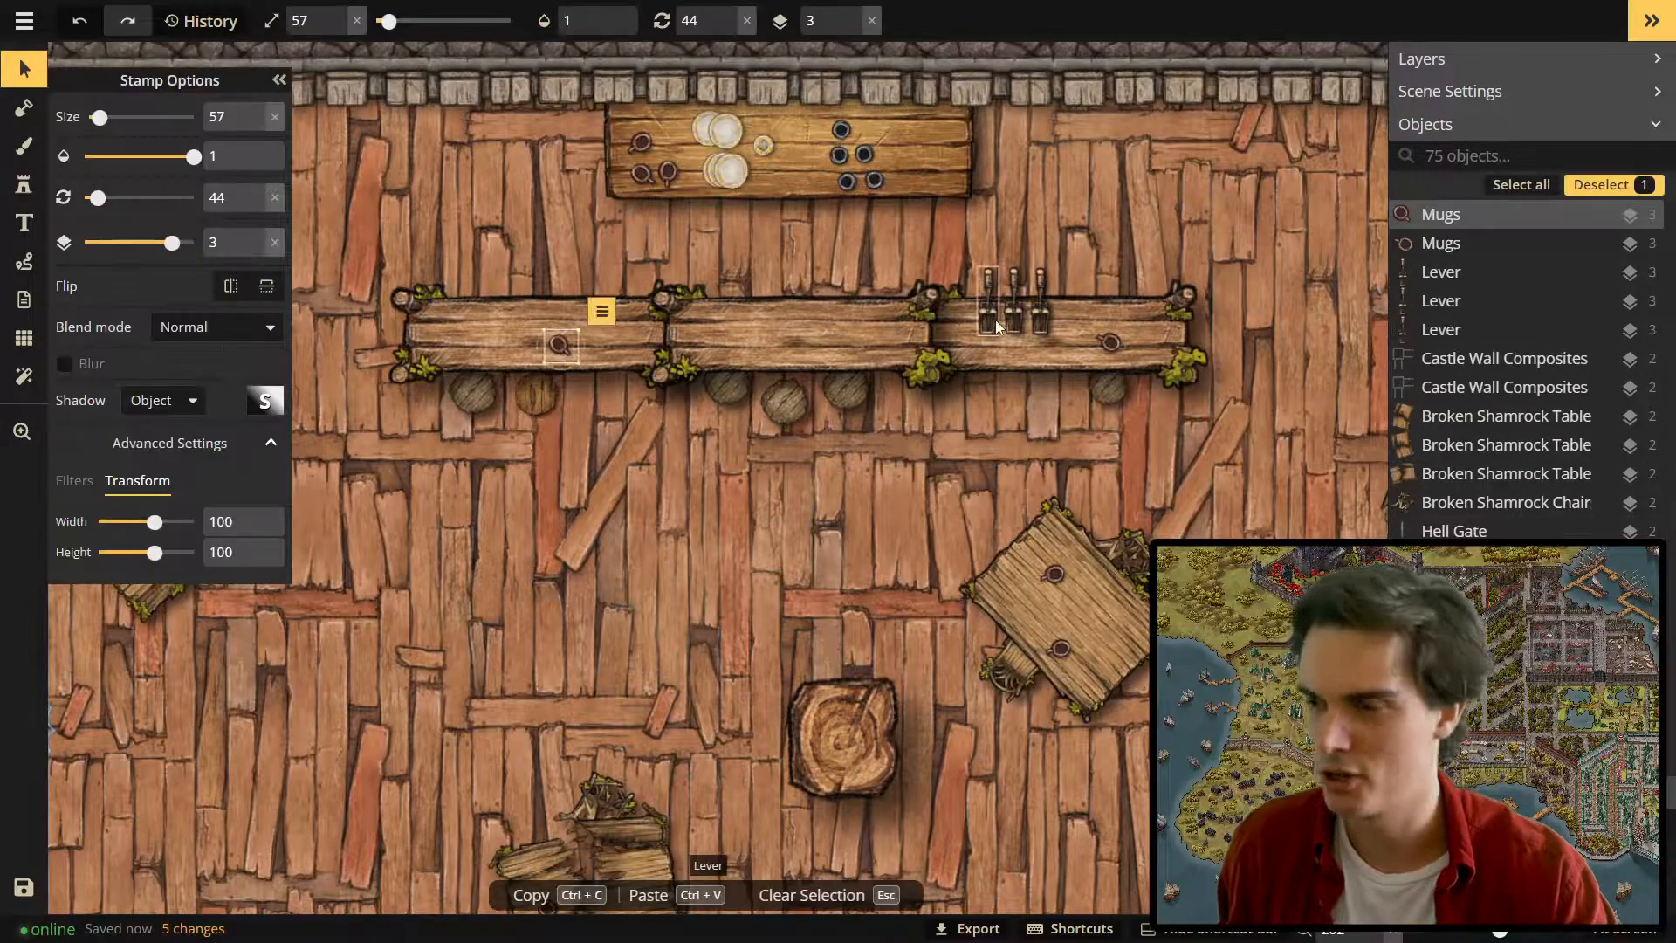
# Delete the right section's middle lever, move its first lever to the counter's middle section, and rearrange the stools below.
pyautogui.click(1013, 316)
pyautogui.press('Delete')
pyautogui.moveTo(992, 323); pyautogui.dragTo(801, 340)
pyautogui.moveTo(701, 356); pyautogui.dragTo(748, 407)
pyautogui.press('Escape')
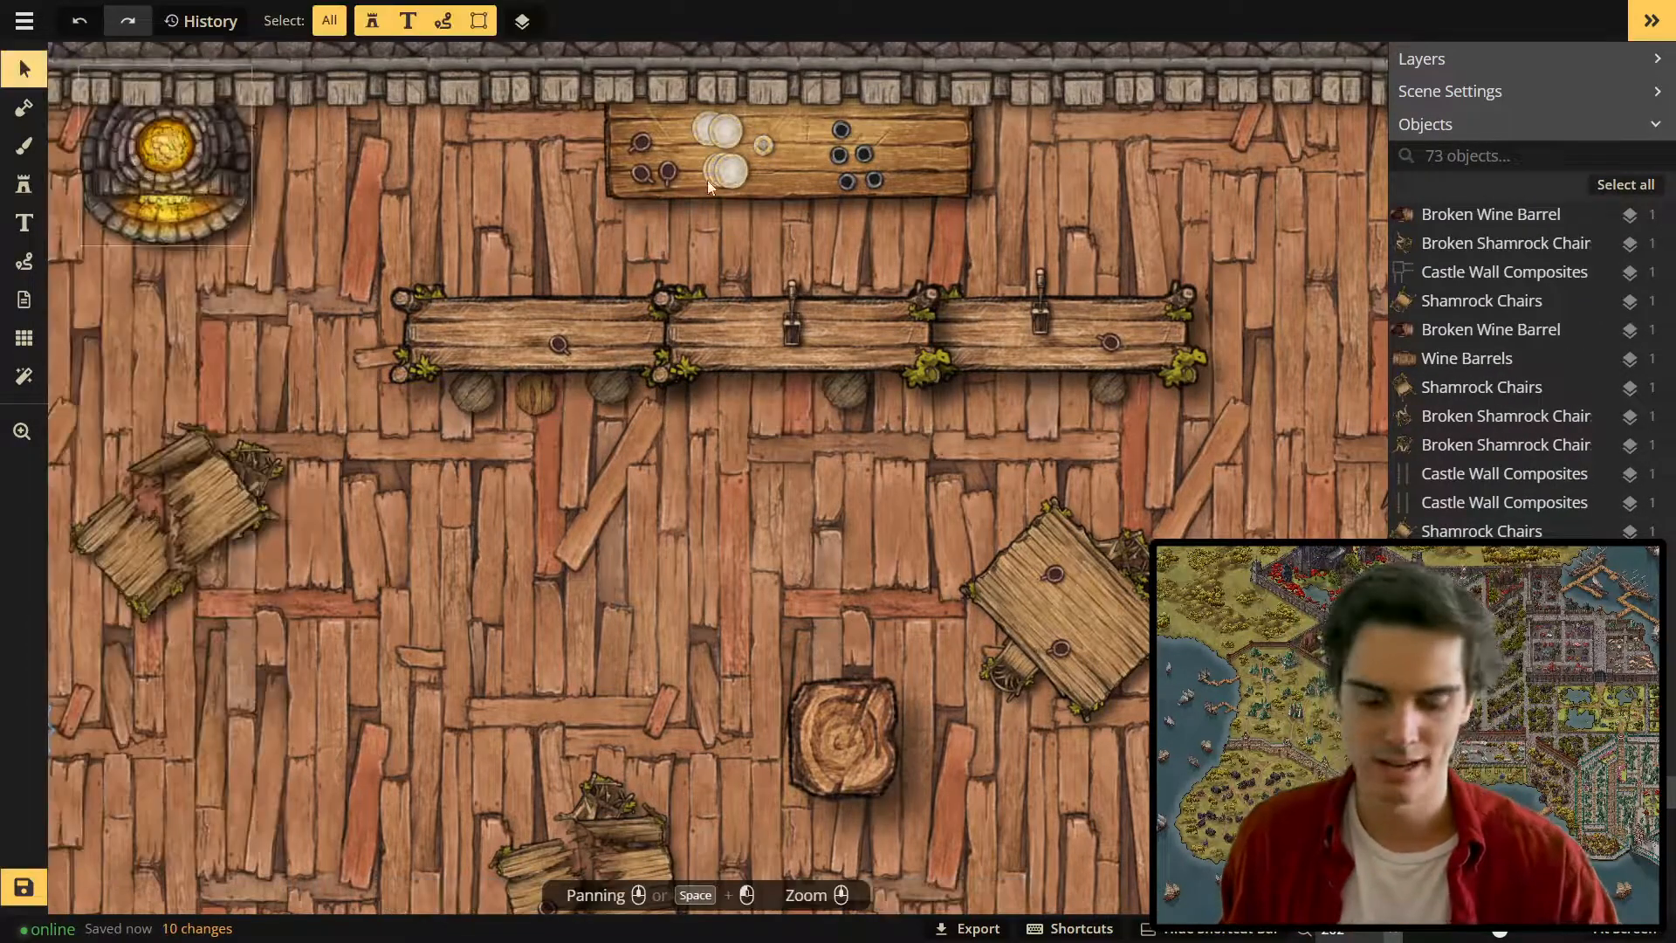
# Pick a barrel stamp from the catalog and place an upright wooden barrel in front of the right gate.
pyautogui.click(855, 396)
pyautogui.scroll(-3, 299, 662)
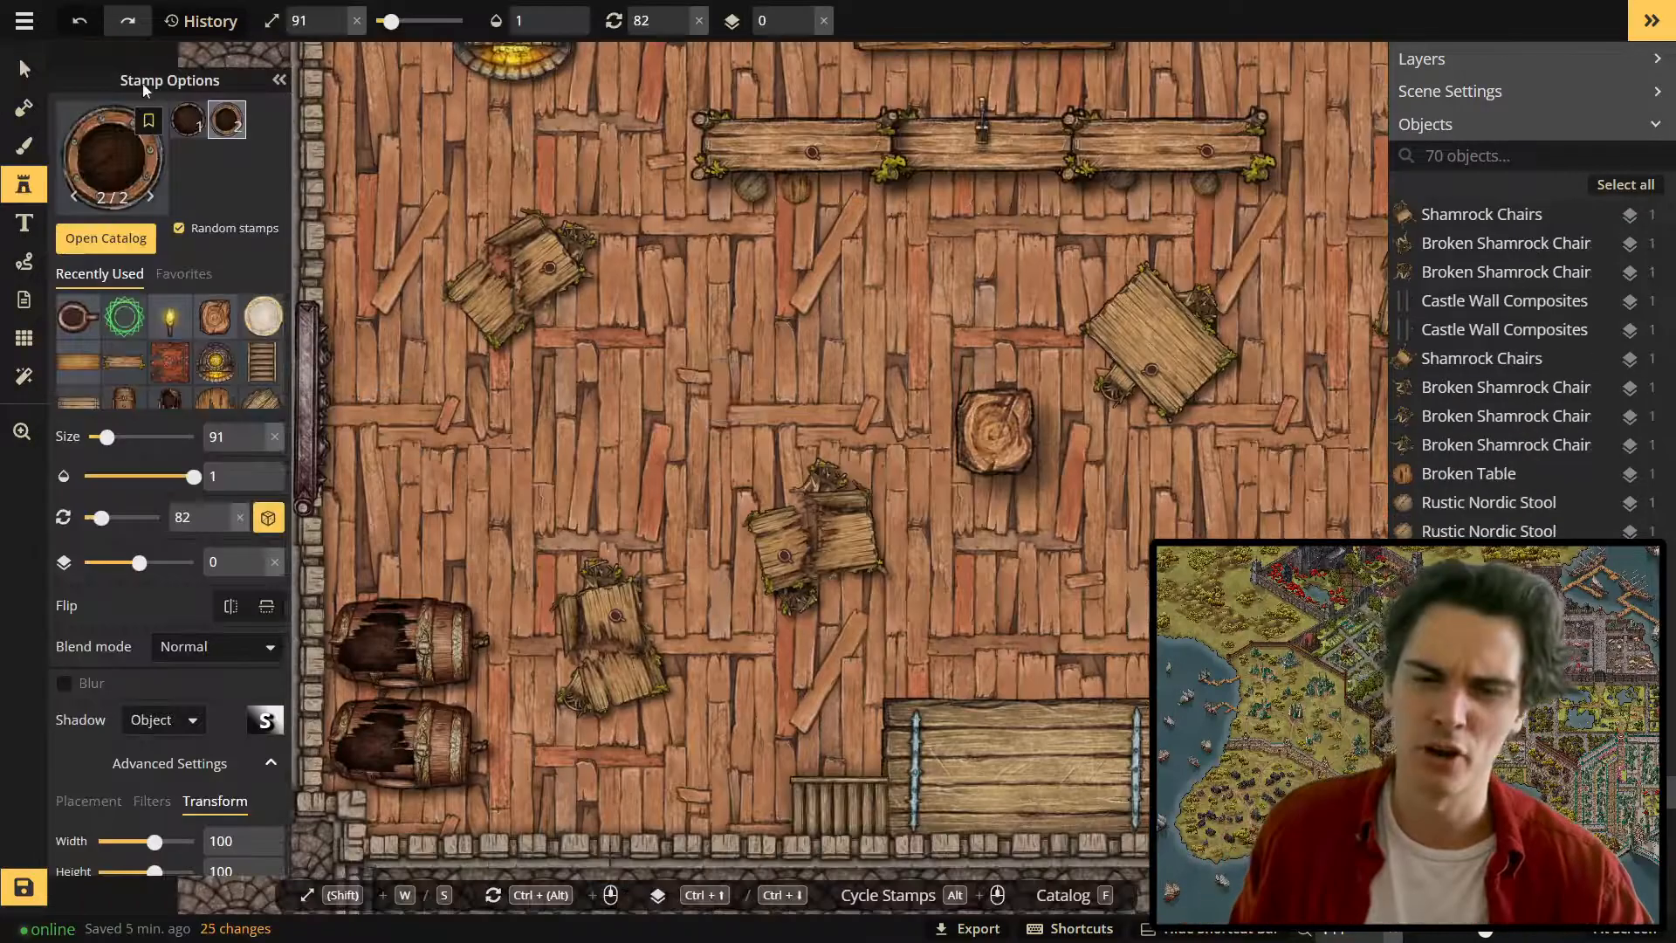
pyautogui.press('f')
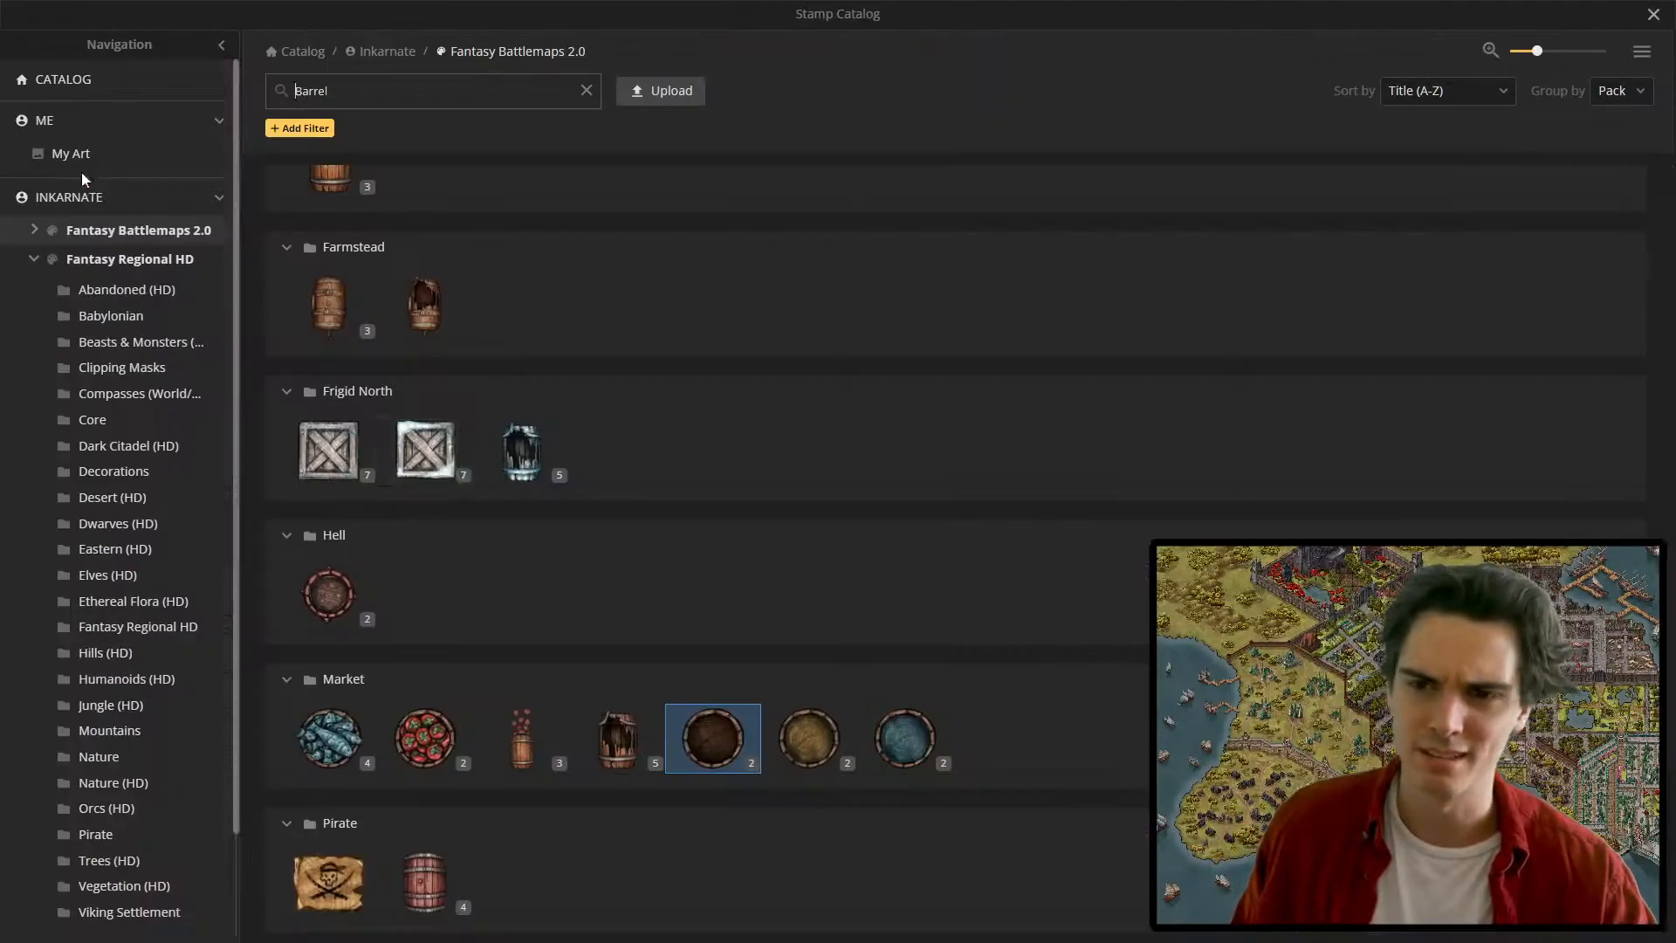
pyautogui.click(692, 737)
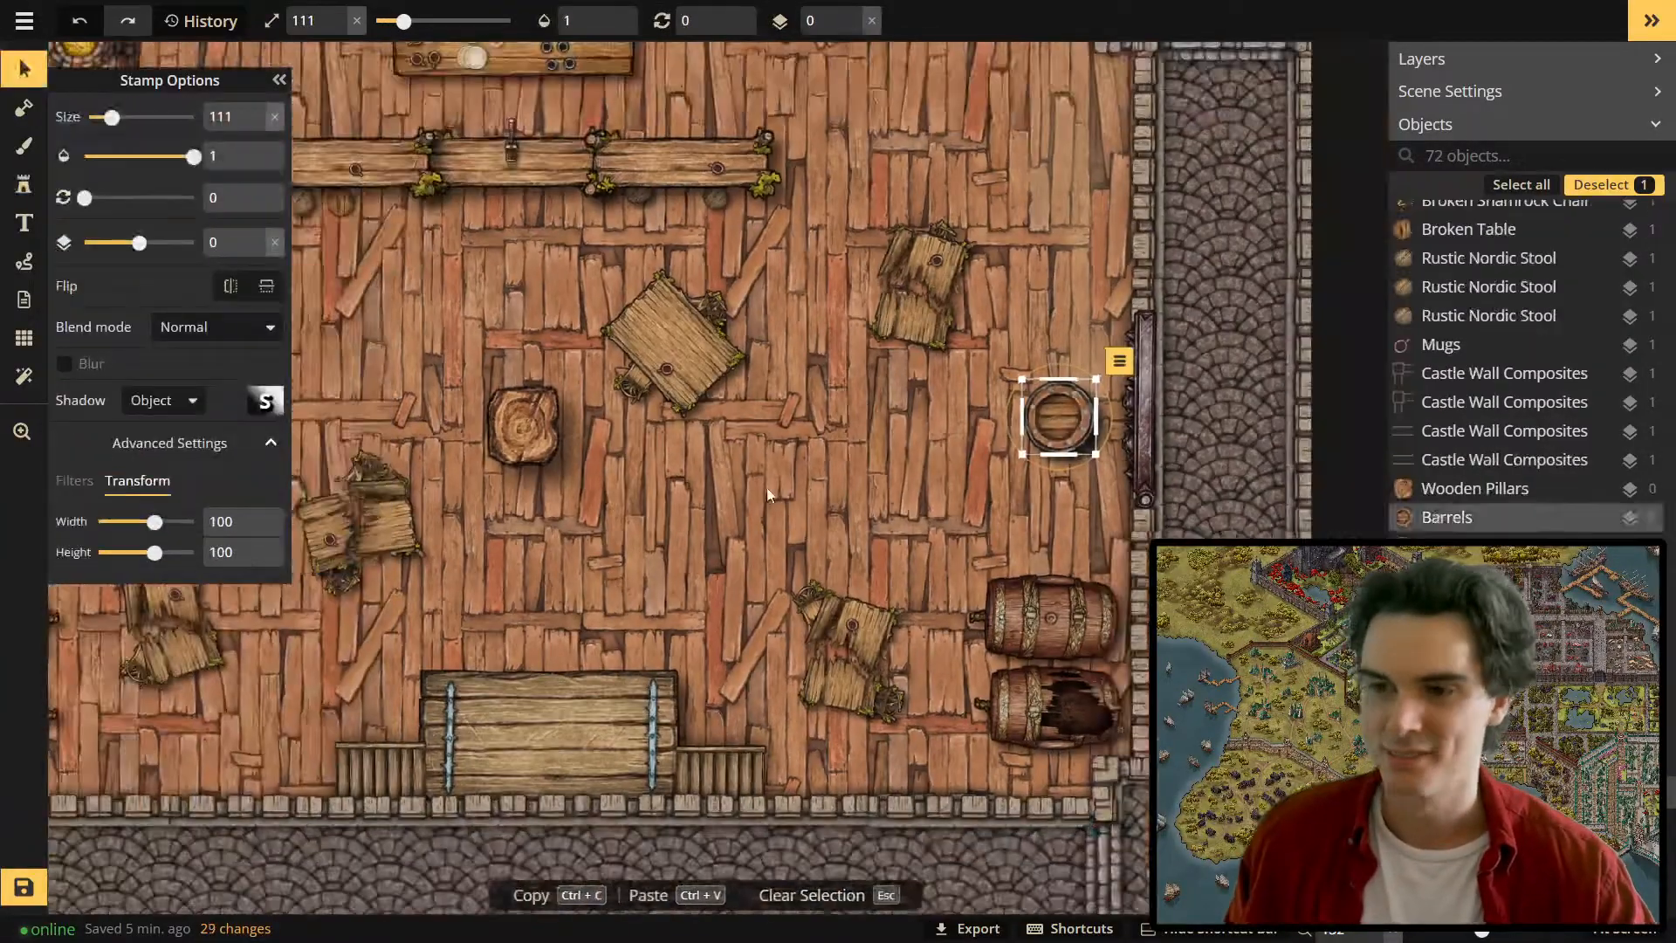
pyautogui.click(764, 488)
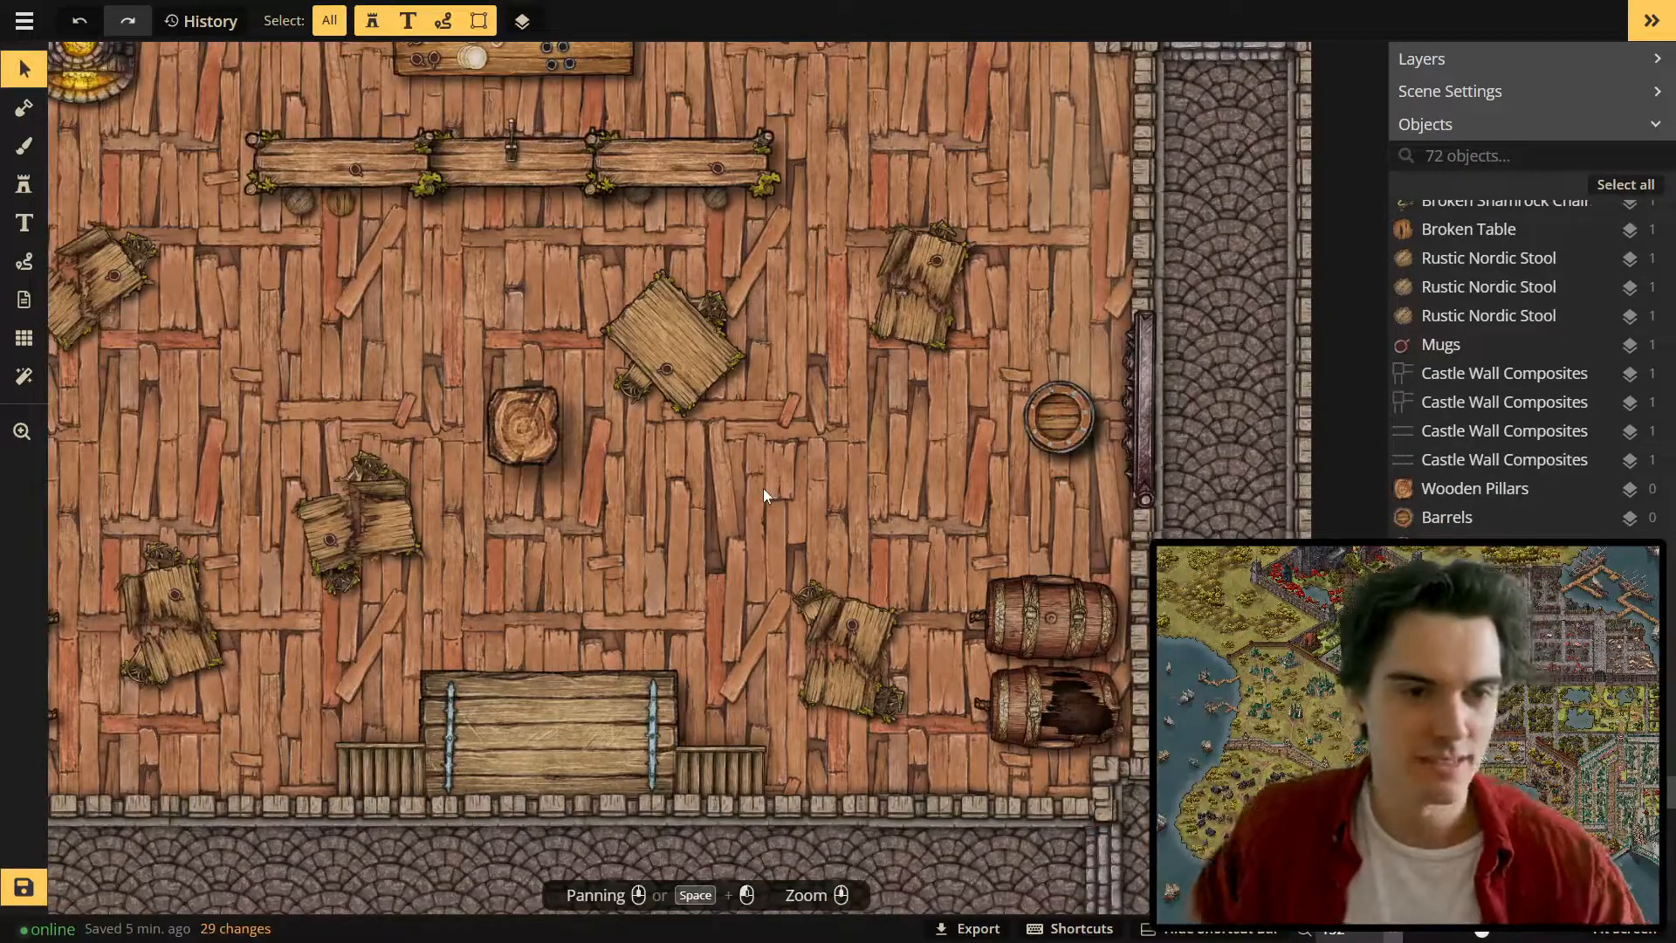
# Fine-tune the position of the upright barrels in front of the gates and save the map.
pyautogui.scroll(-2, 763, 495)
pyautogui.scroll(1, 189, 457)
pyautogui.click(178, 441)
pyautogui.moveTo(306, 456); pyautogui.dragTo(500, 439)
pyautogui.click(1156, 471)
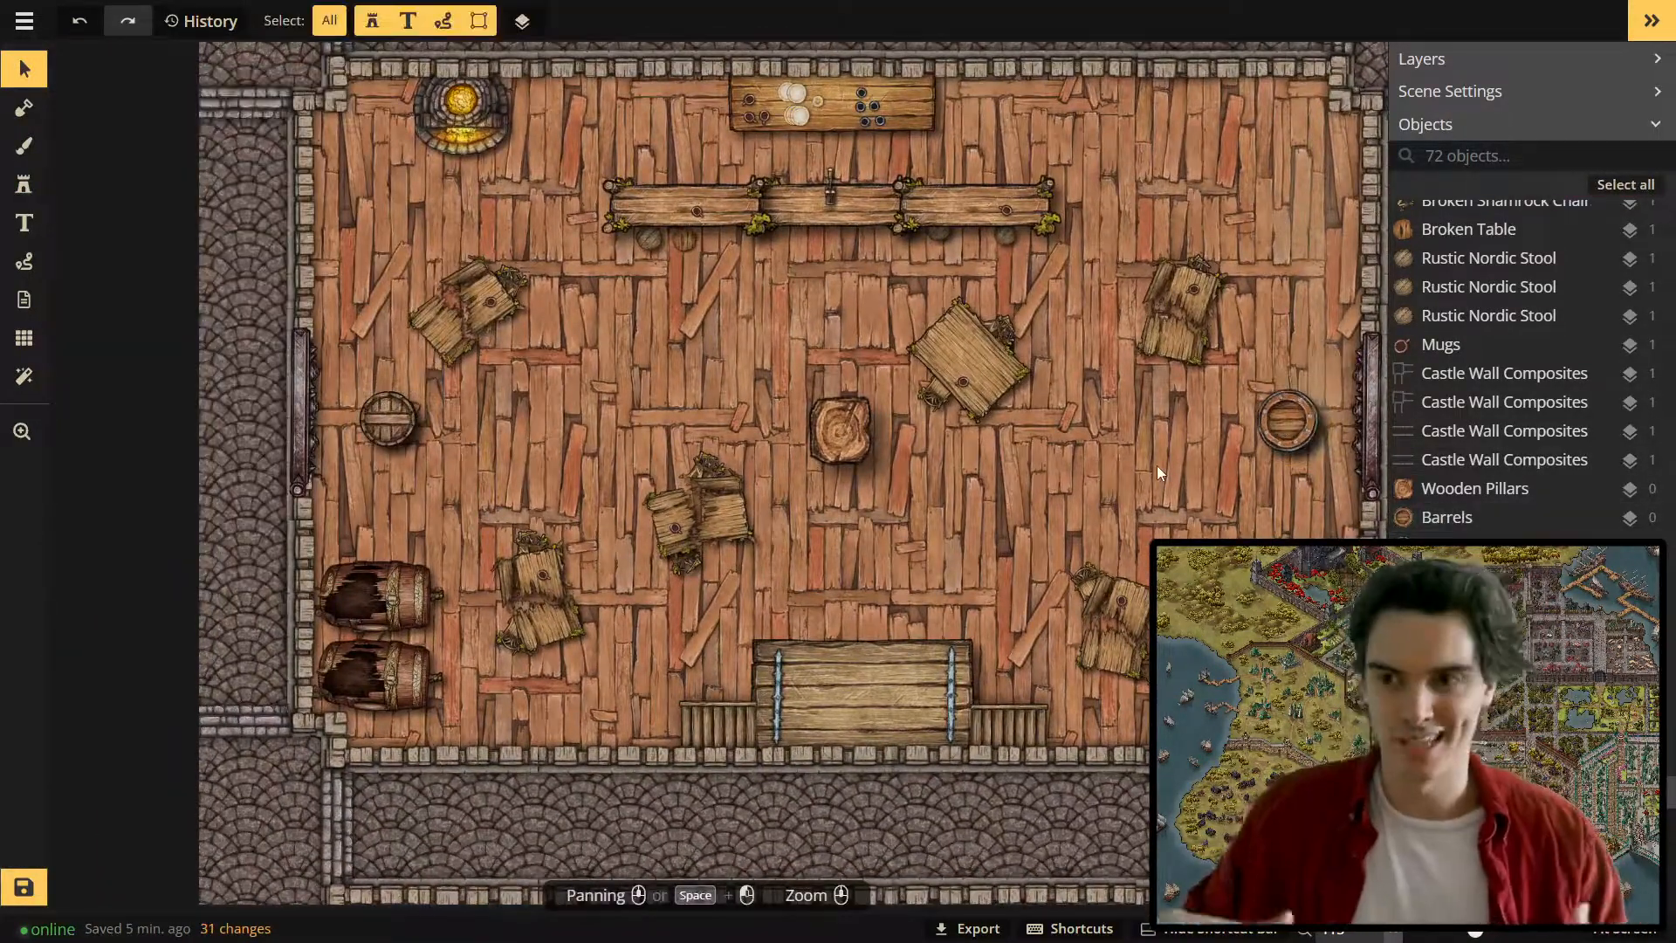
pyautogui.scroll(-1, 621, 380)
pyautogui.hotkey('ctrl', 's')
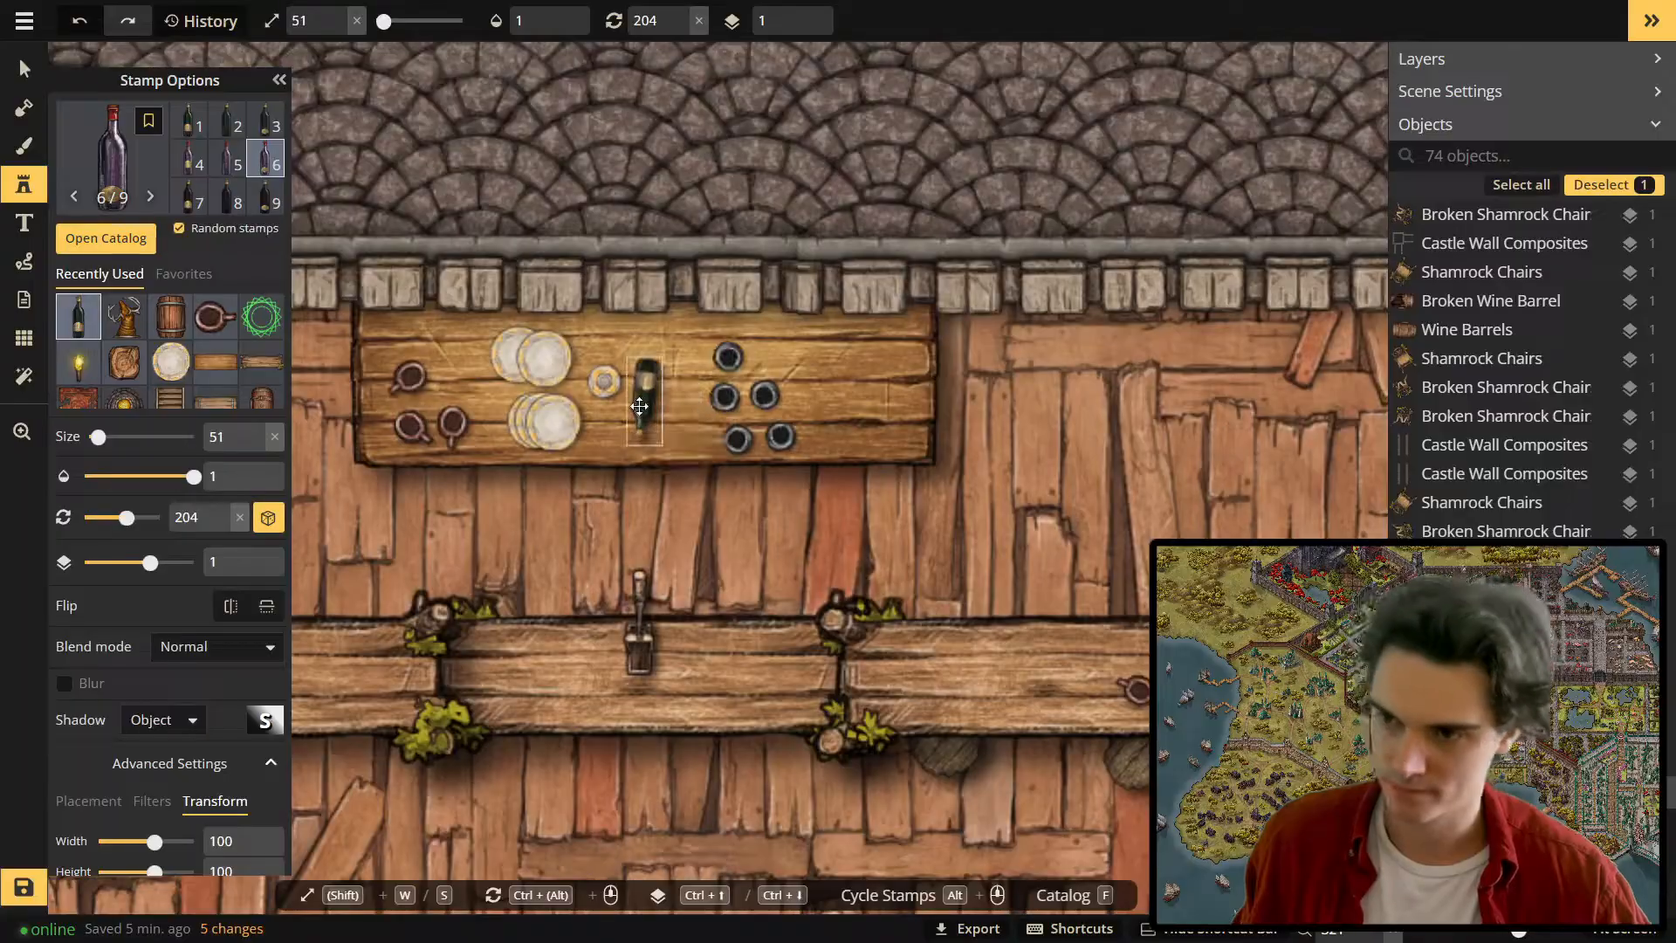
# Place wine bottle stamps at size 51 on the serving table against the back wall and reopen the stamp catalog.
pyautogui.click(666, 391)
pyautogui.click(726, 455)
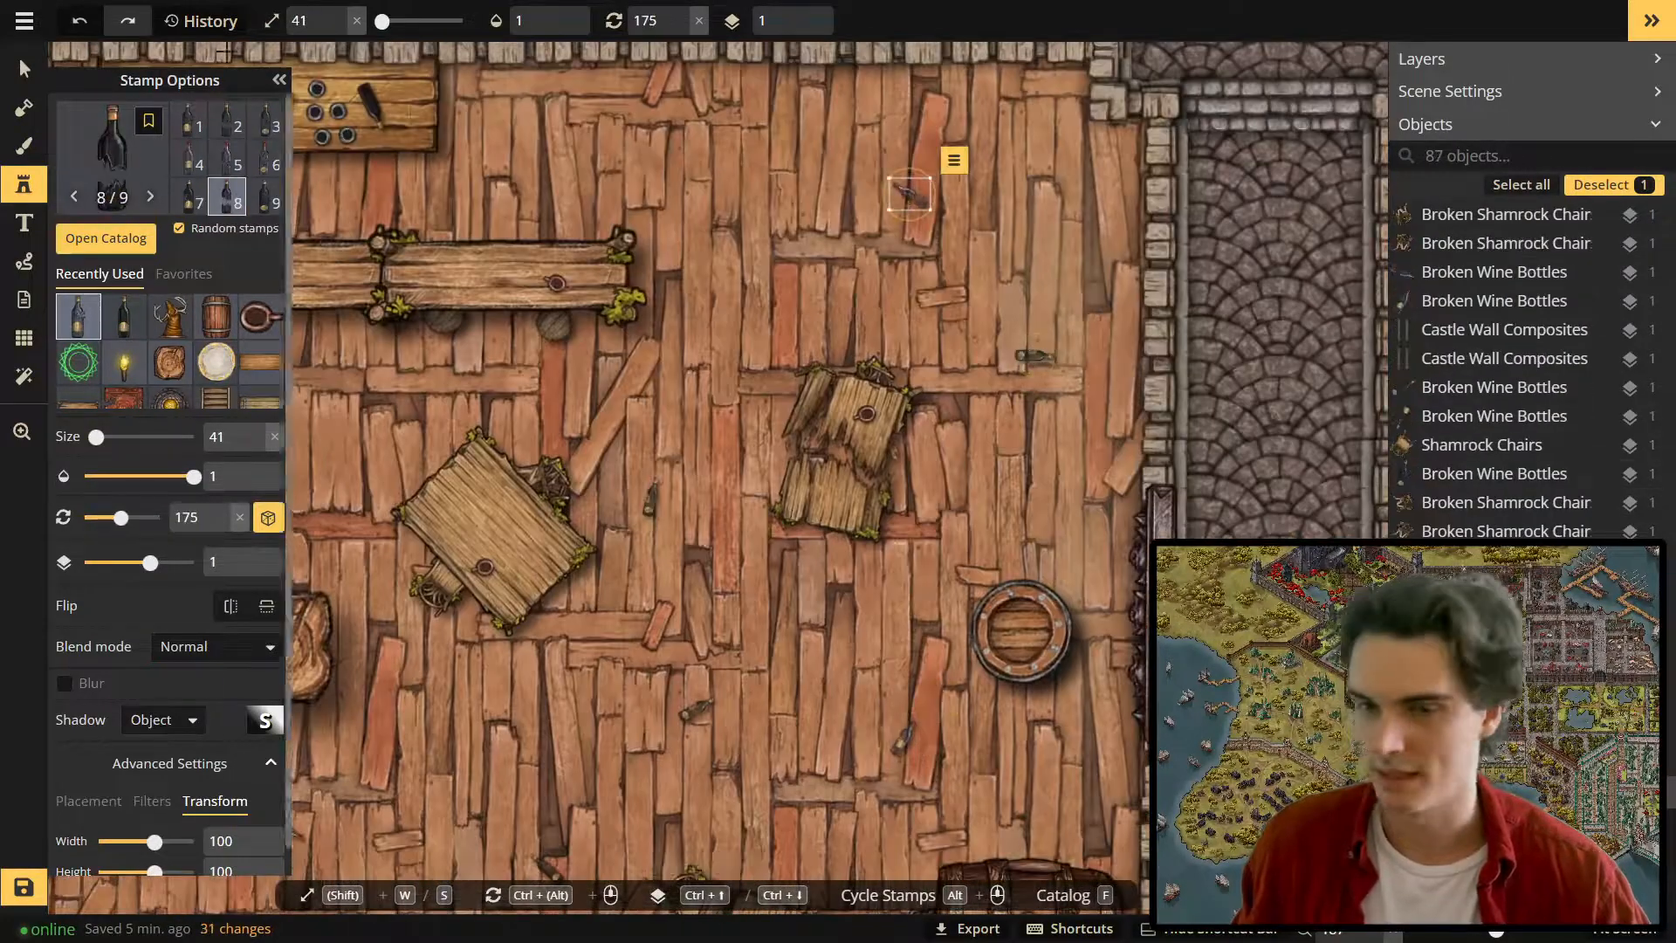
pyautogui.click(113, 157)
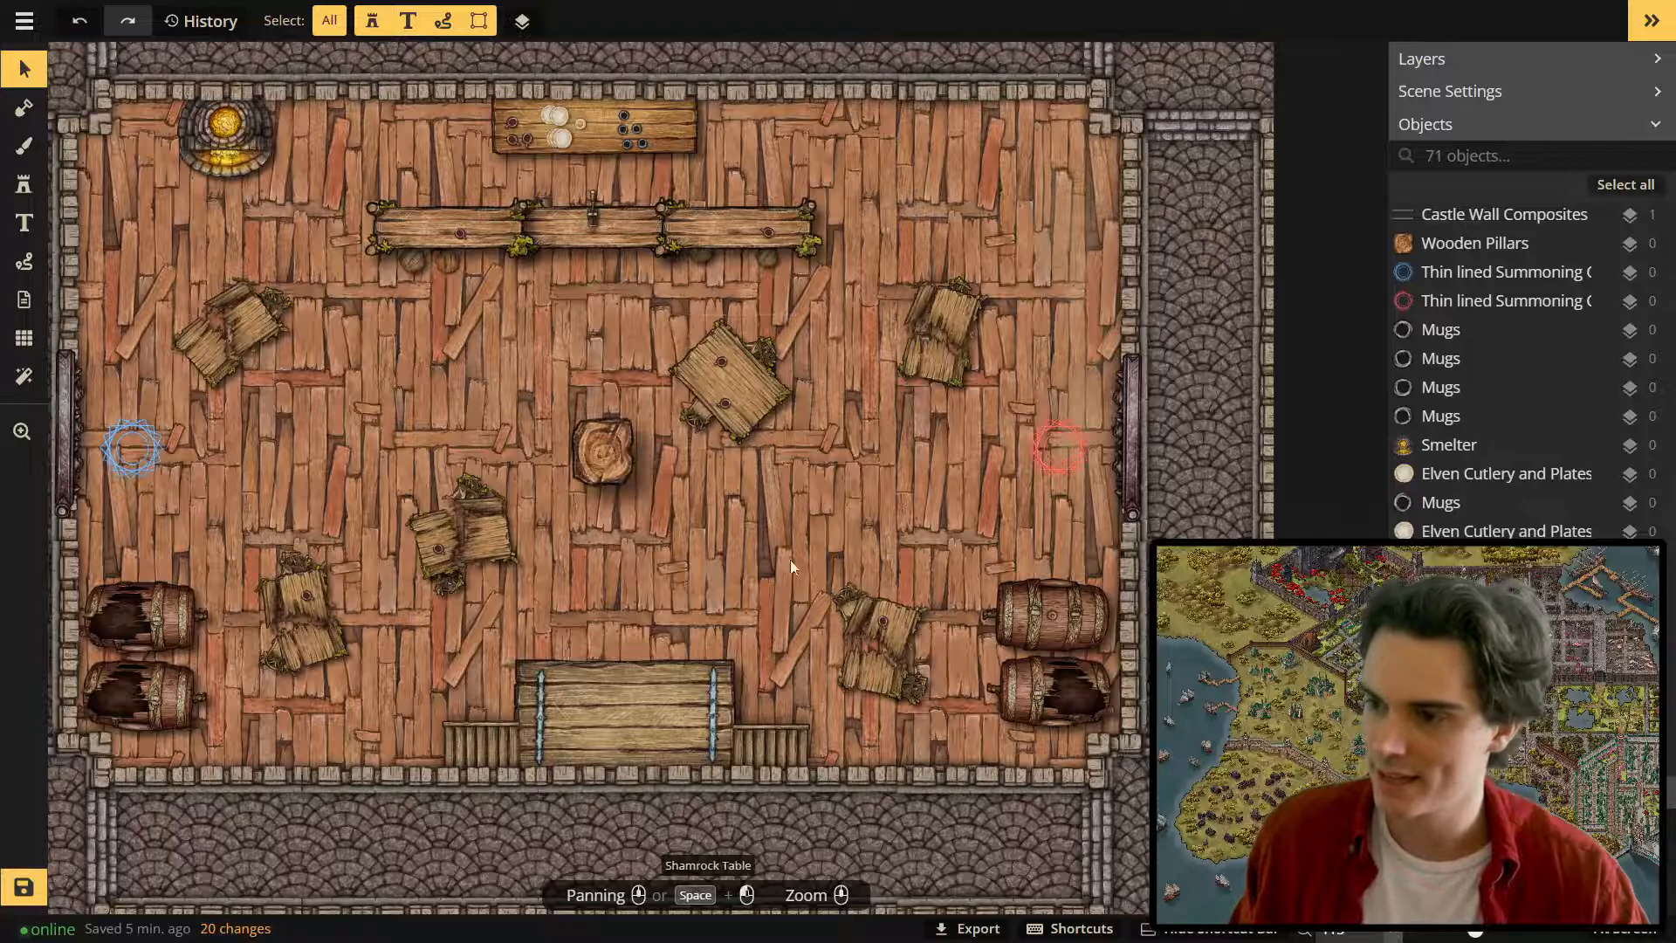
# Move a mug from the intact table onto the broken table near the left wall and paste a copy of it.
pyautogui.moveTo(724, 362); pyautogui.dragTo(356, 308)
pyautogui.hotkey('ctrl', 'c')
pyautogui.hotkey('ctrl', 'v')
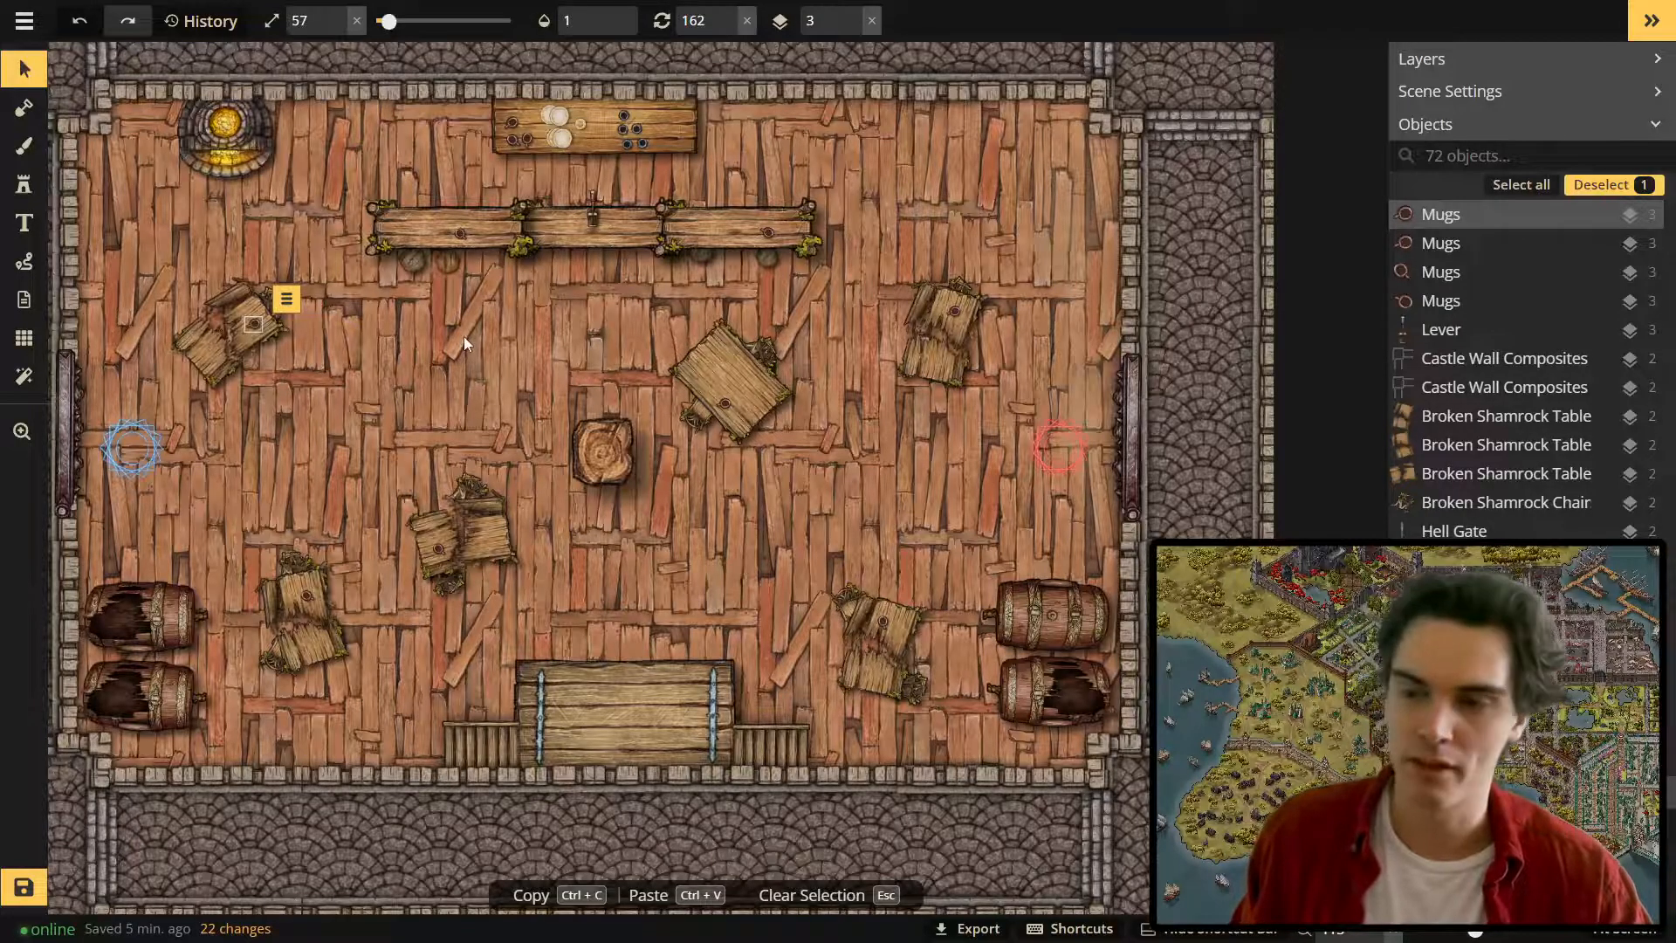
pyautogui.click(883, 271)
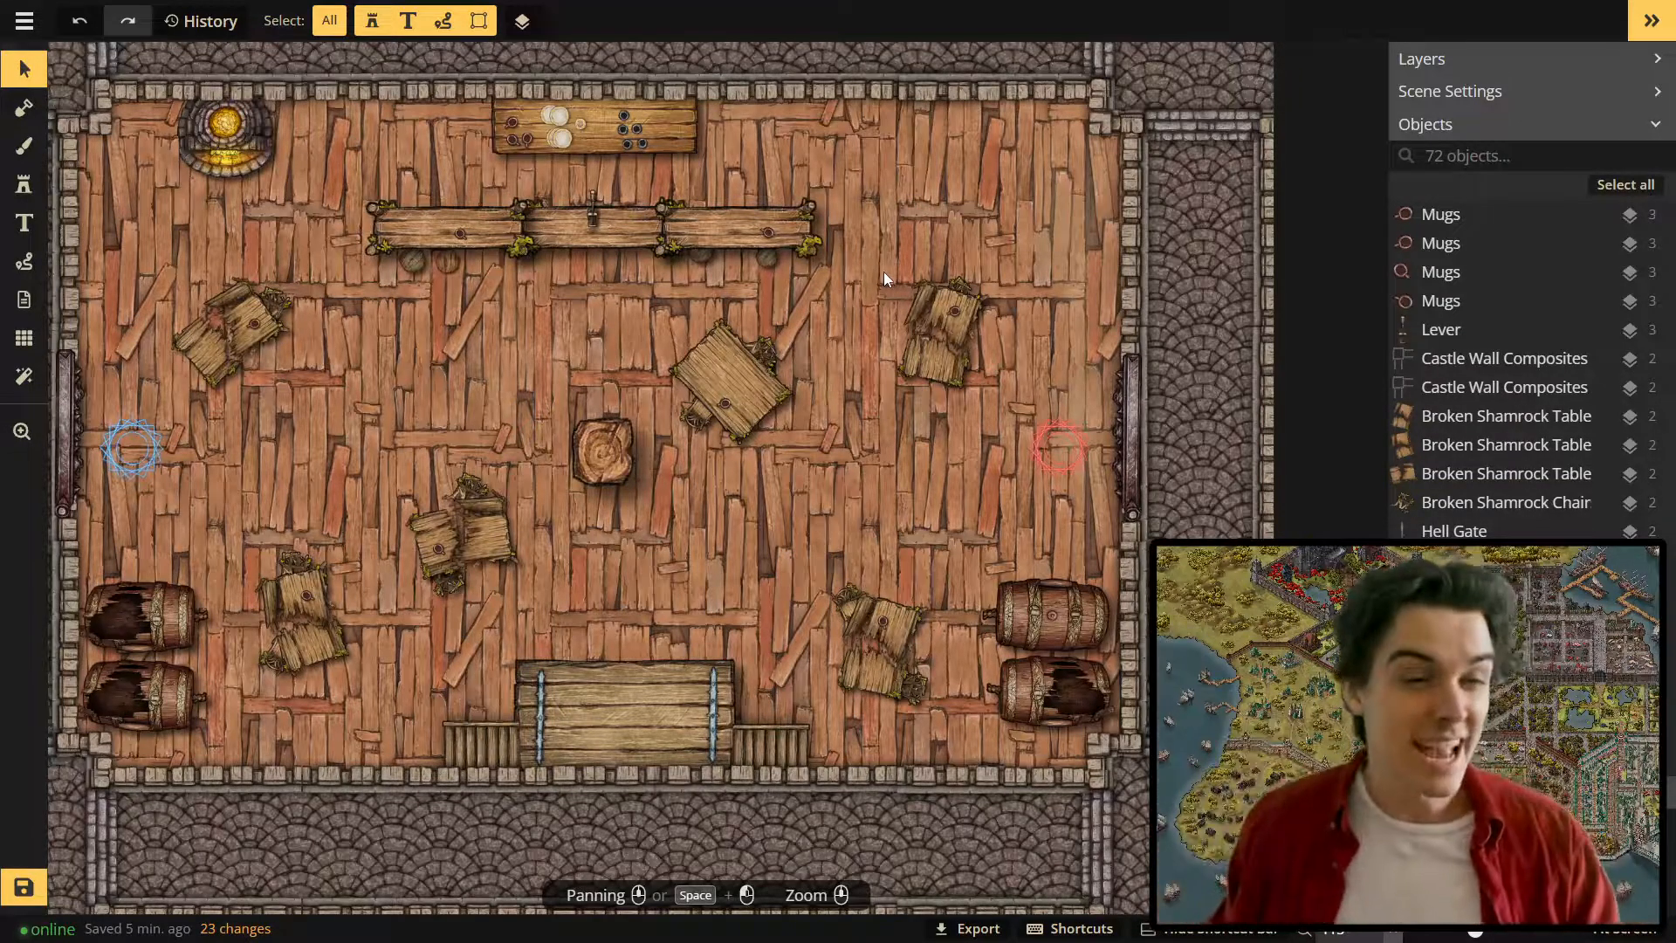
# Delete the blue and red summoning circles beside the two gates.
pyautogui.click(143, 458)
pyautogui.press('Delete')
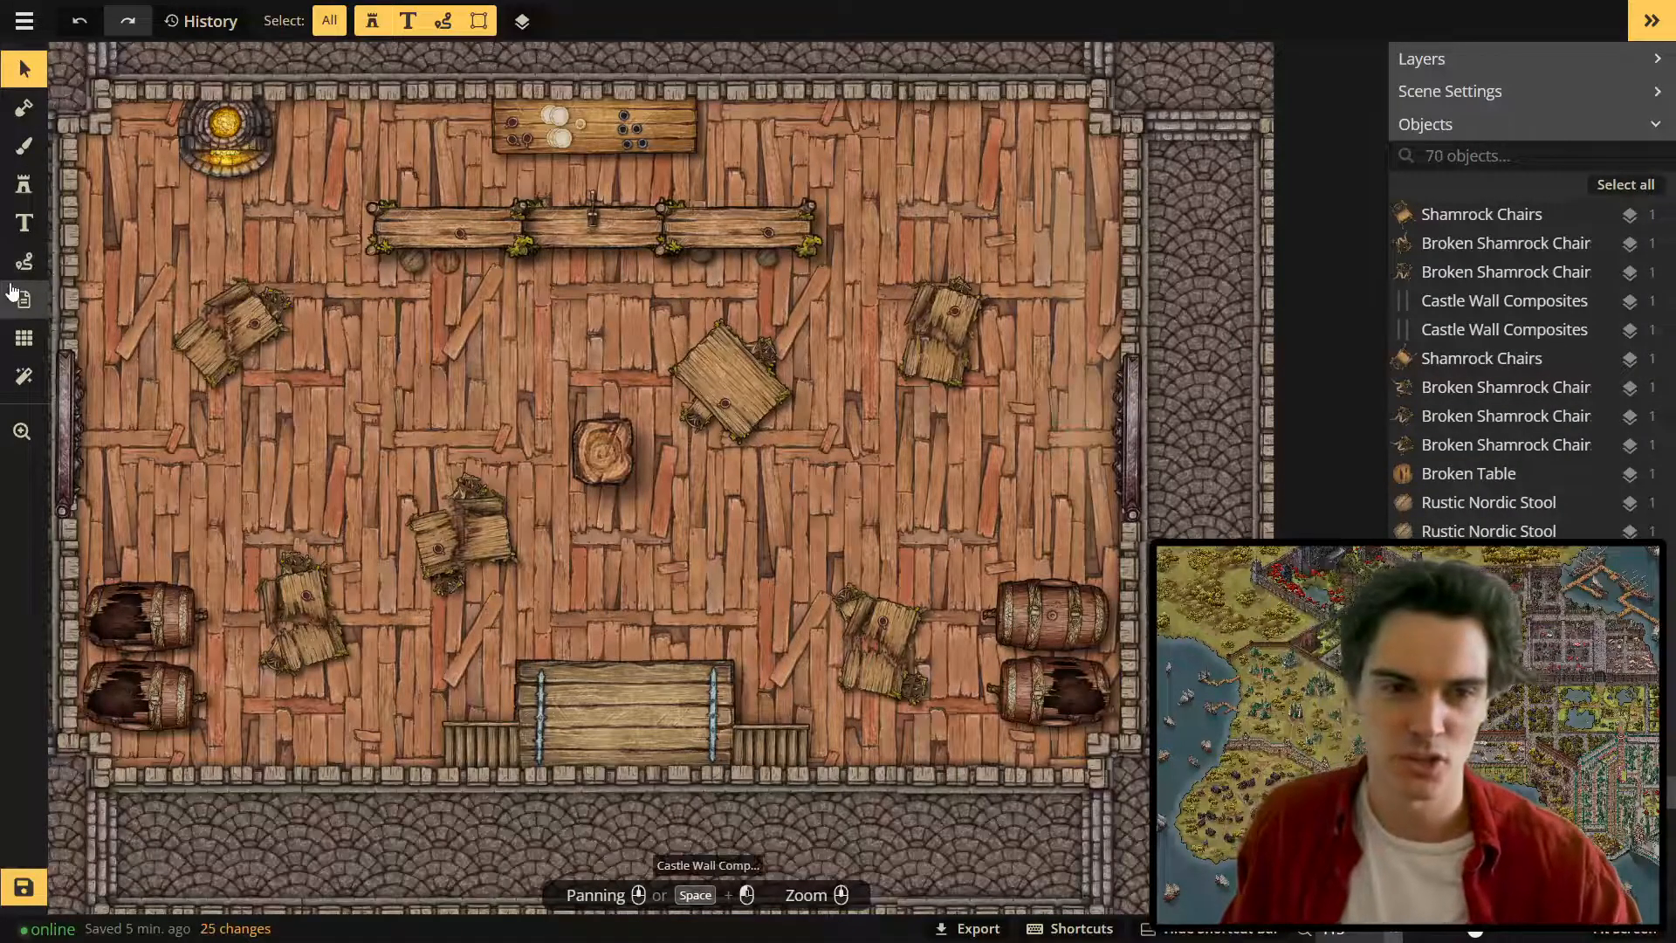
# Search the stamp catalog for "Barrel" and pick the Empty Barrels stamp from the Market group.
pyautogui.click(25, 194)
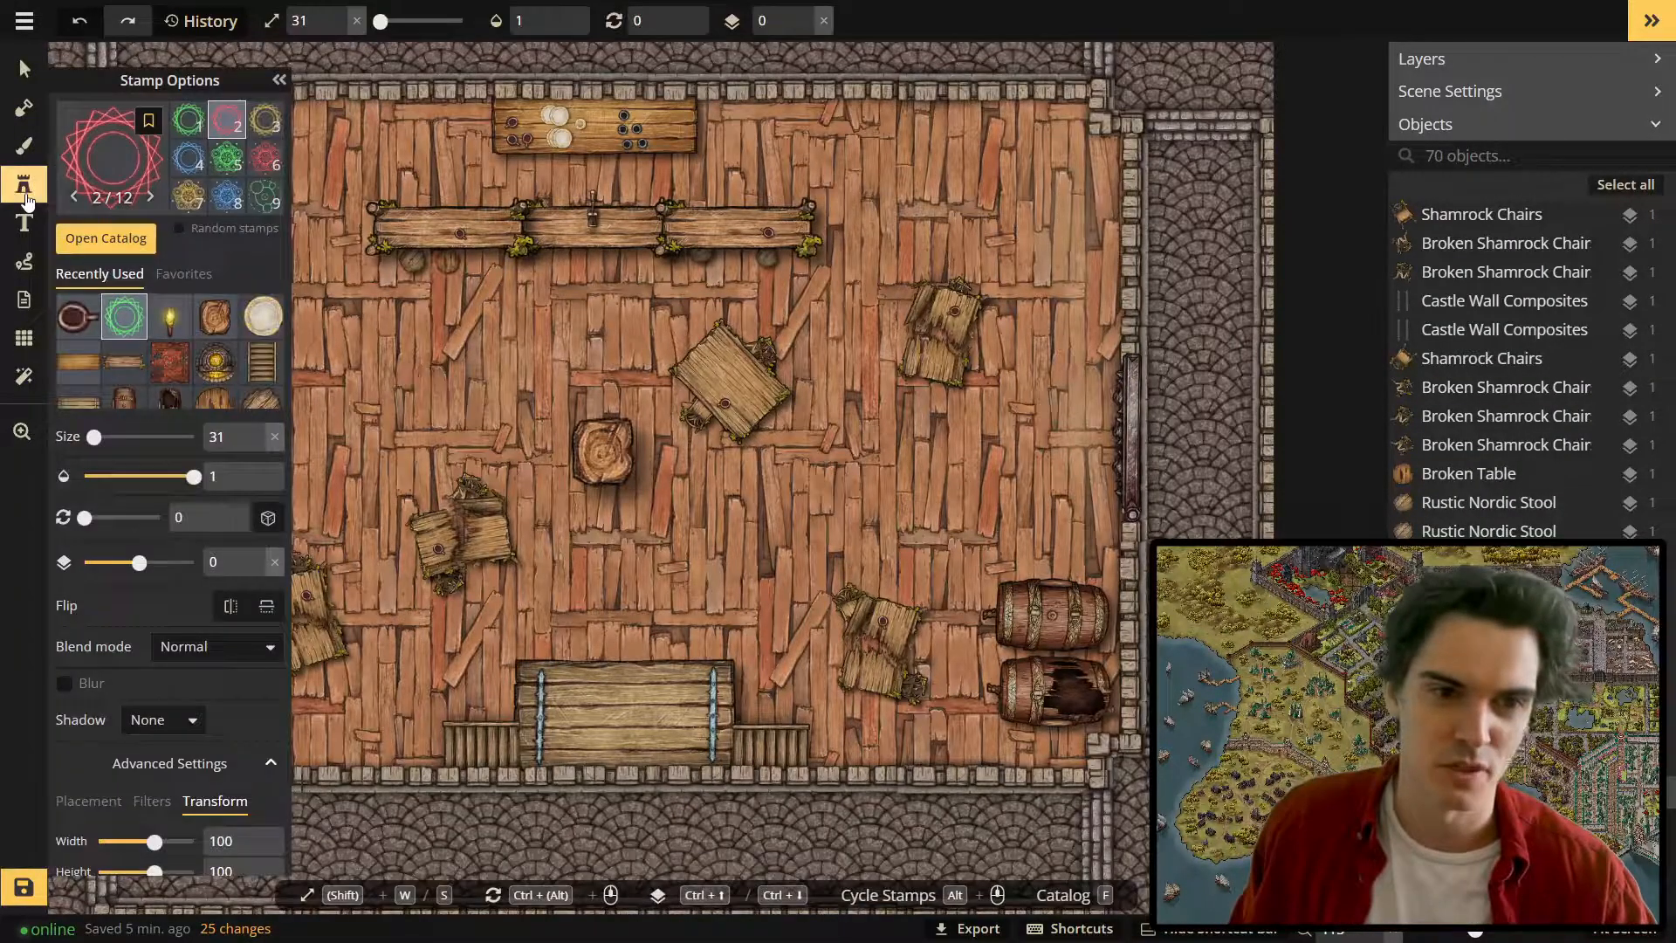
pyautogui.click(85, 133)
pyautogui.write('Barrel')
pyautogui.scroll(-3, 458, 599)
pyautogui.moveTo(722, 744)
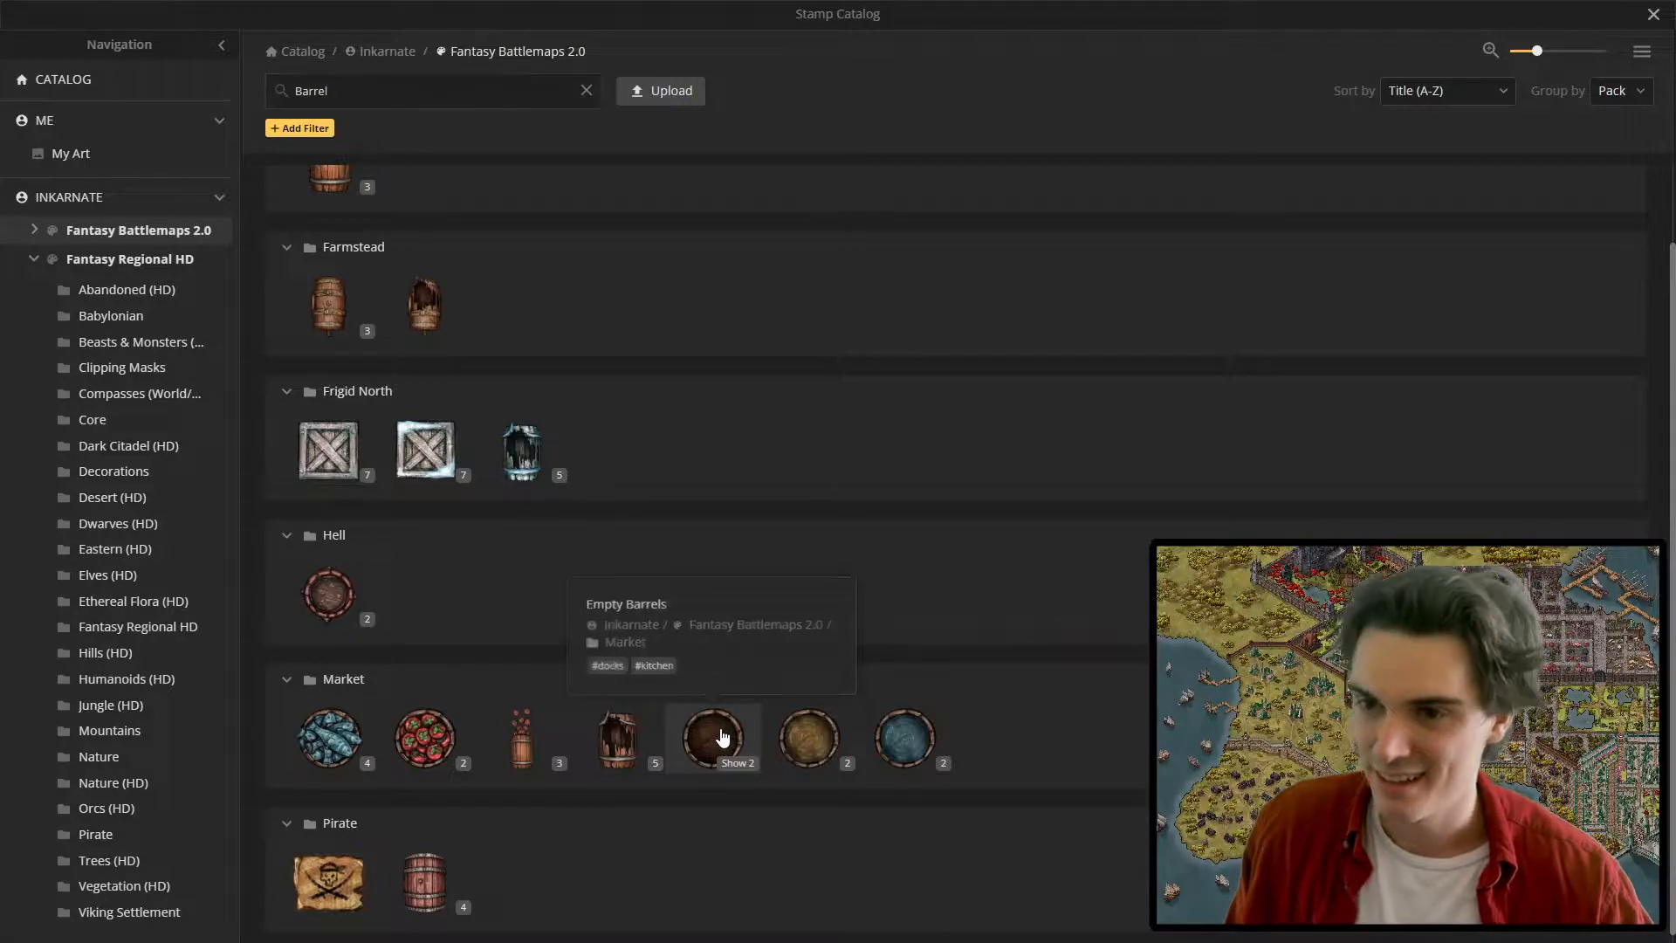
pyautogui.click(722, 738)
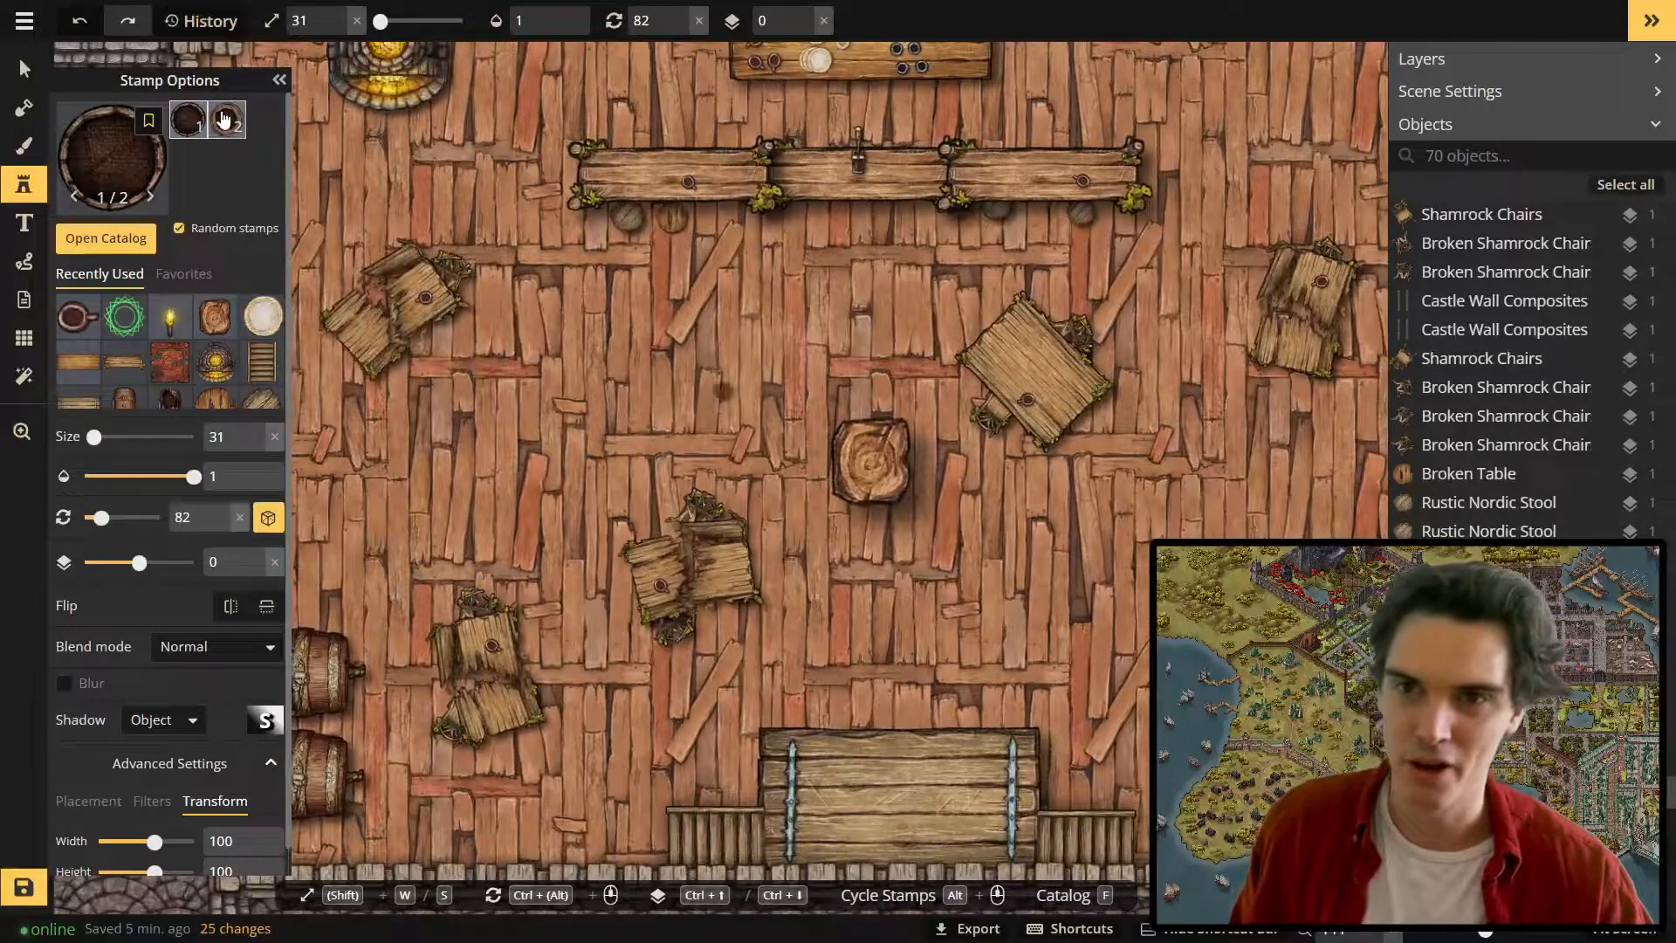
# Switch to the second Empty Barrels variant and enlarge the stamp to size 91.
pyautogui.click(226, 119)
pyautogui.moveTo(301, 456); pyautogui.dragTo(425, 426)
pyautogui.press('w')
pyautogui.press('w')
pyautogui.press('w')
pyautogui.press('w')
pyautogui.press('w')
pyautogui.press('w')
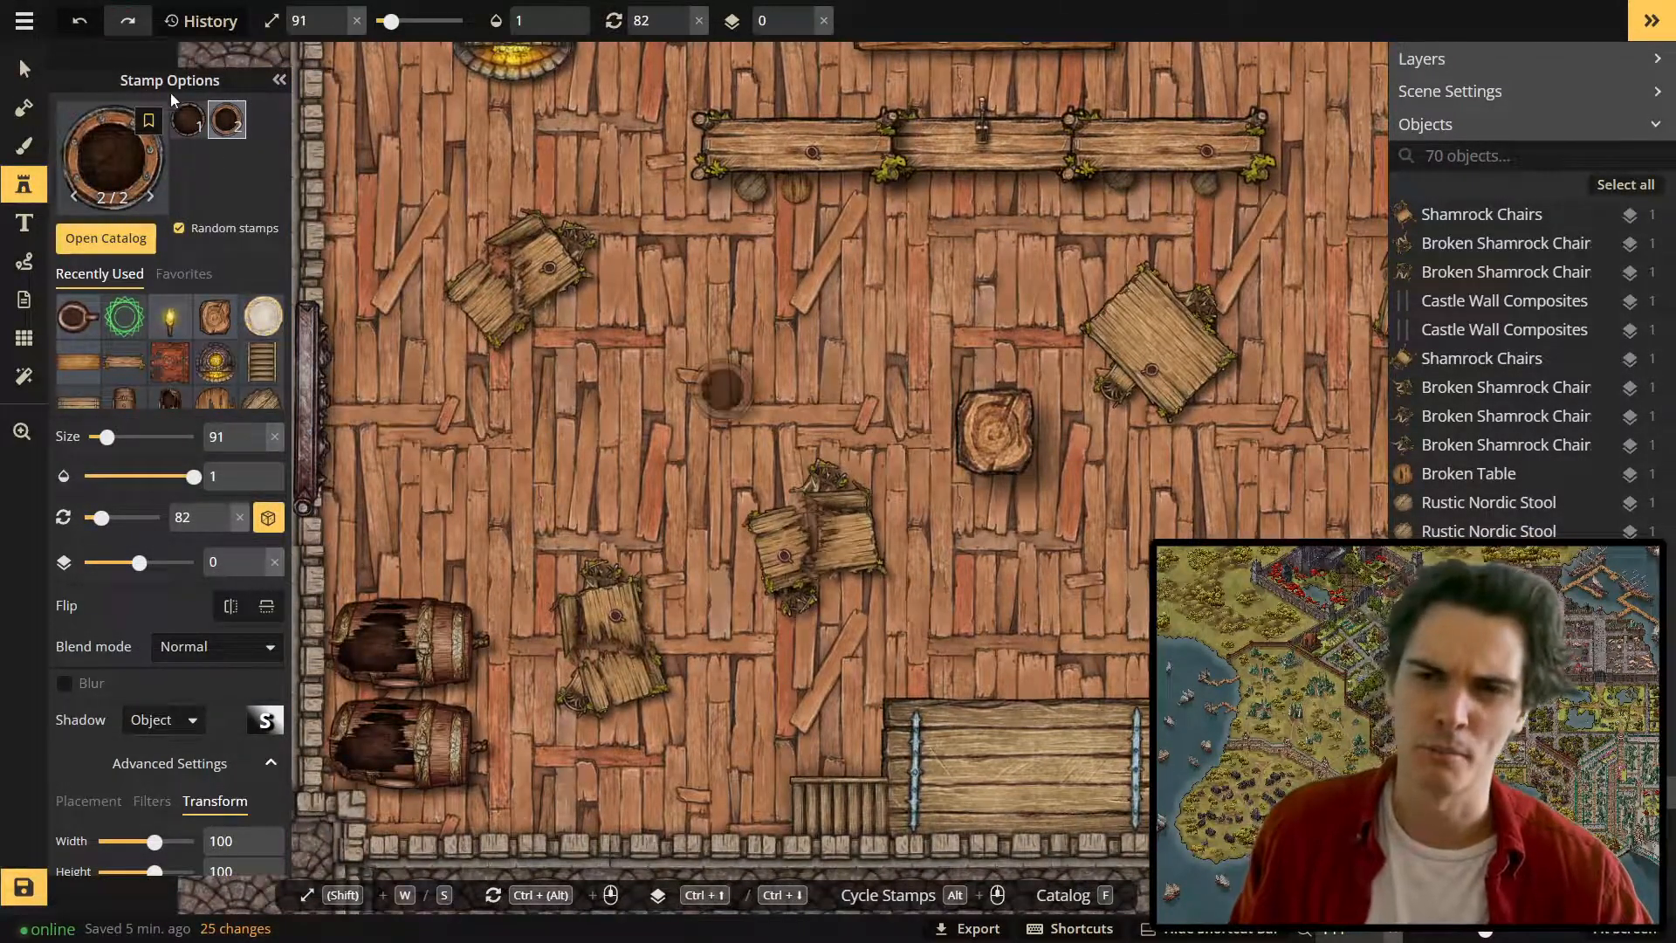
# Replace the stamp with the second variant of the closed wooden barrel, placed at size 111 in front of the left gate.
pyautogui.click(83, 181)
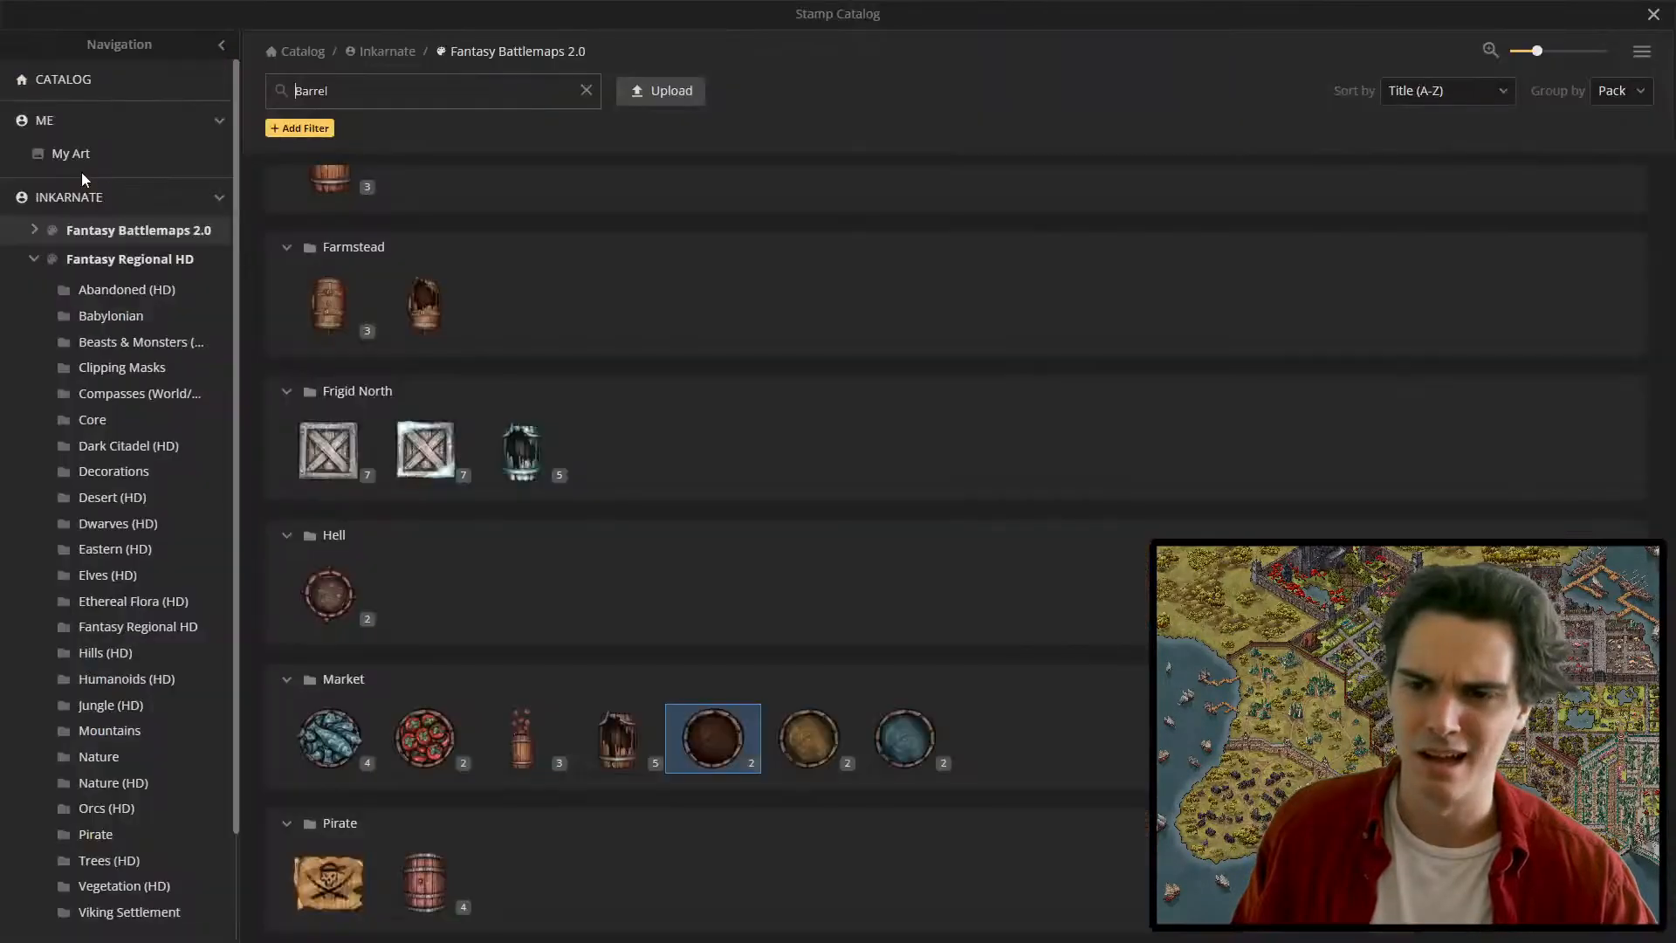
pyautogui.scroll(2, 681, 733)
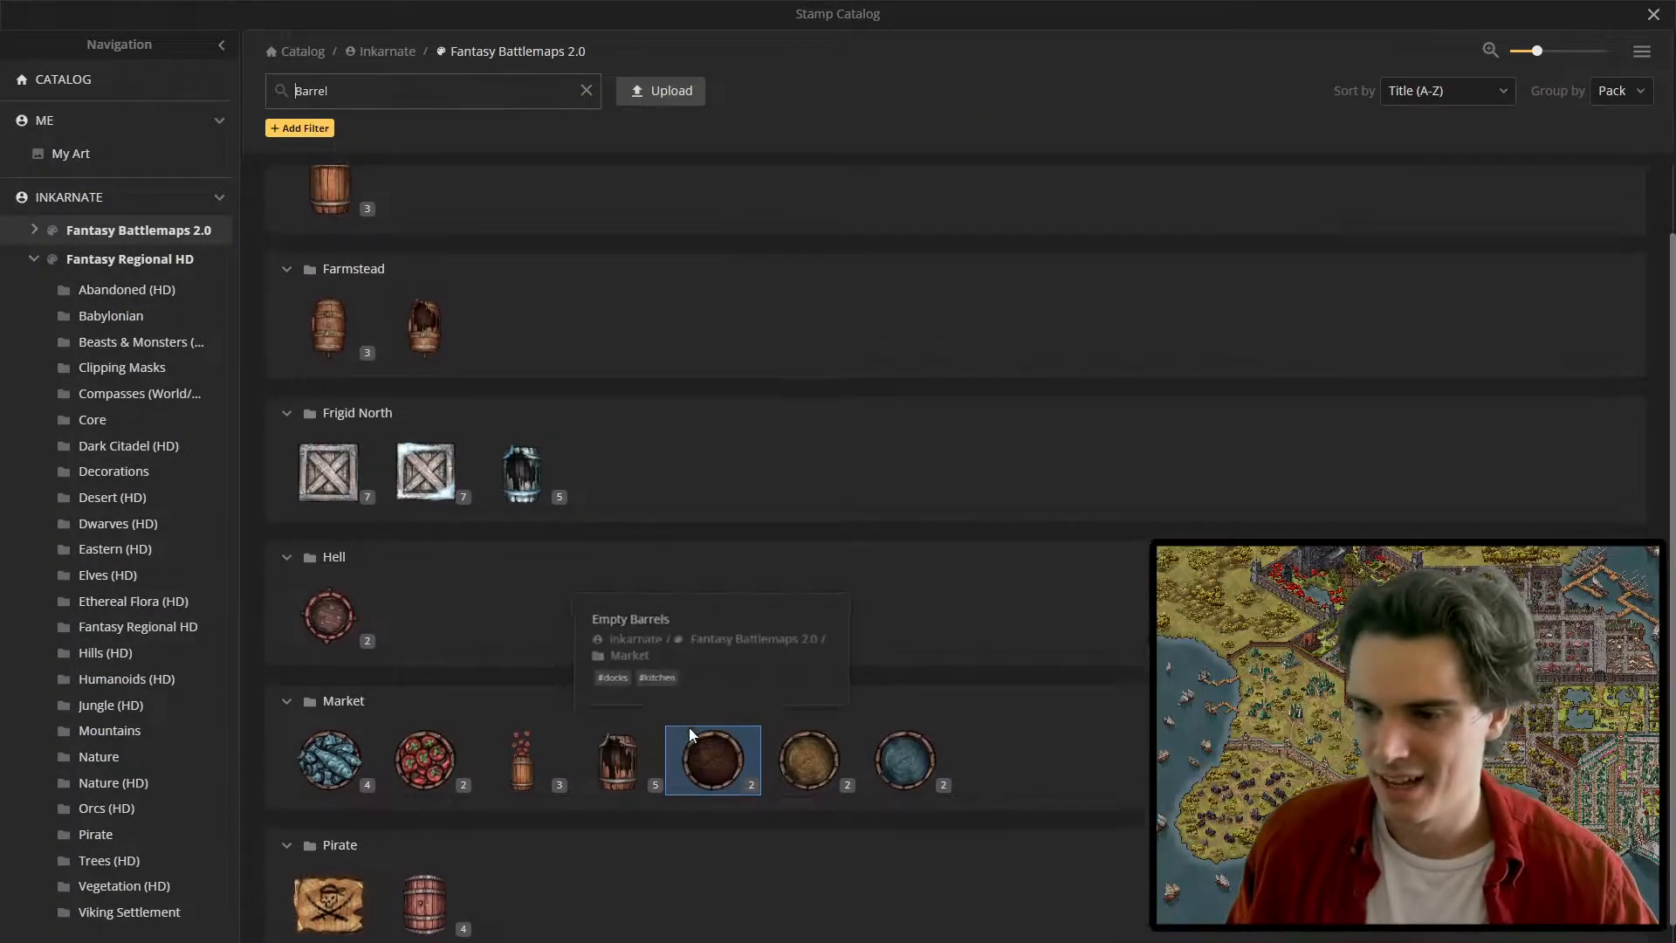
pyautogui.click(331, 247)
pyautogui.click(226, 119)
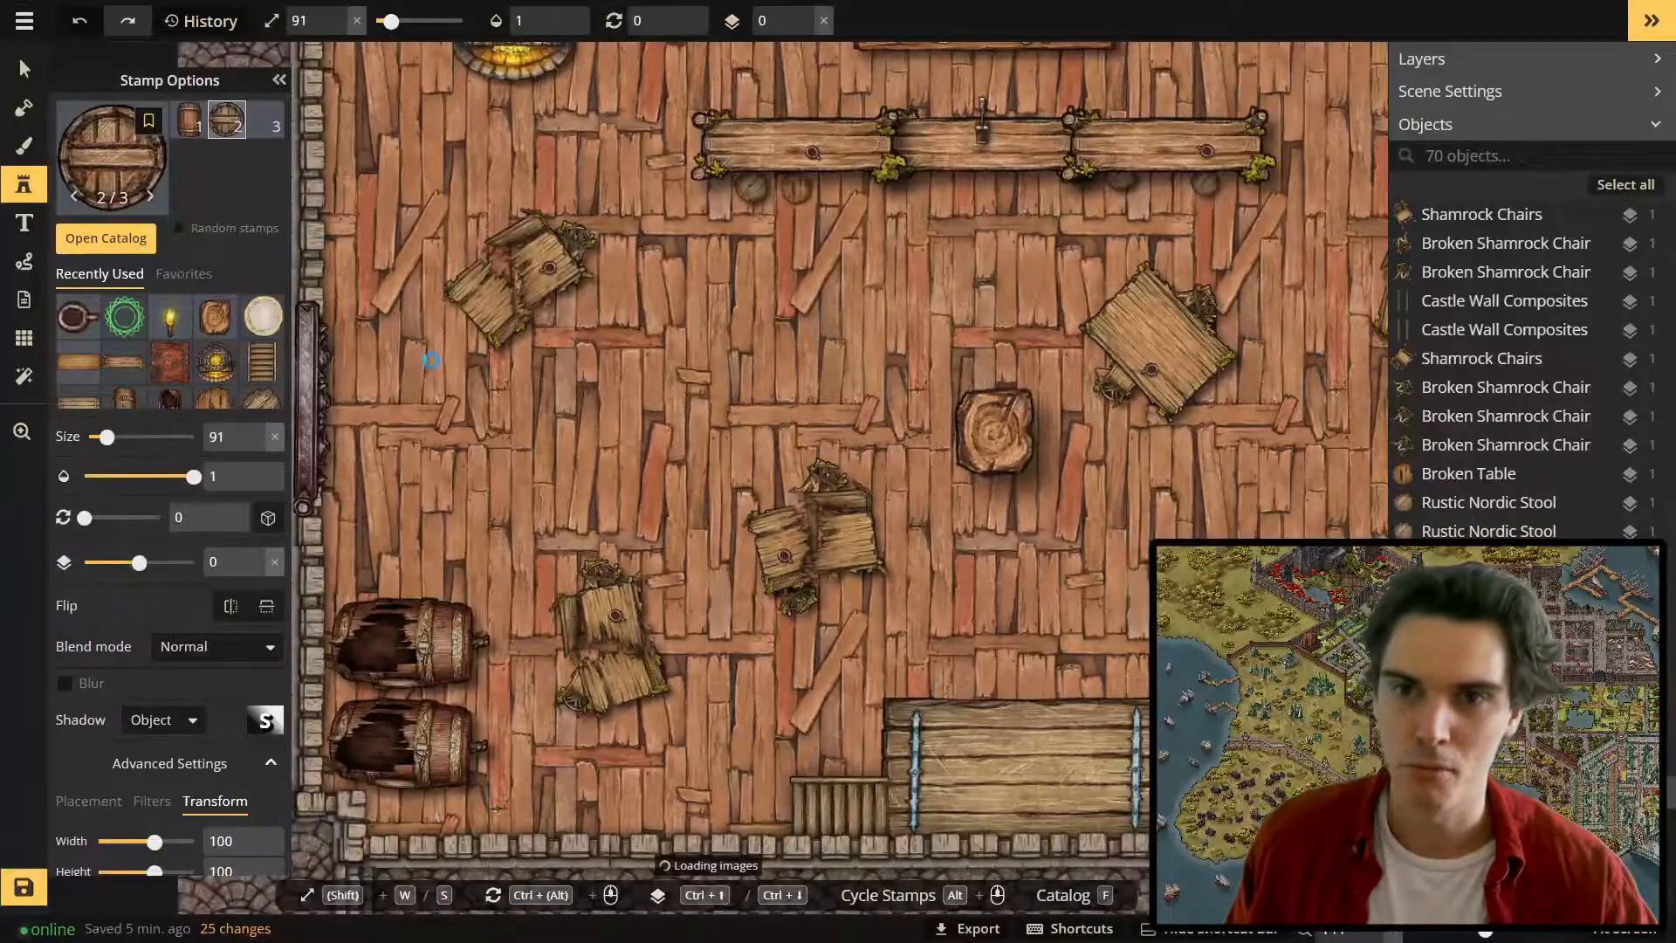
pyautogui.scroll(1, 471, 437)
pyautogui.moveTo(412, 410); pyautogui.dragTo(519, 408)
pyautogui.click(506, 404)
pyautogui.press('w')
pyautogui.press('w')
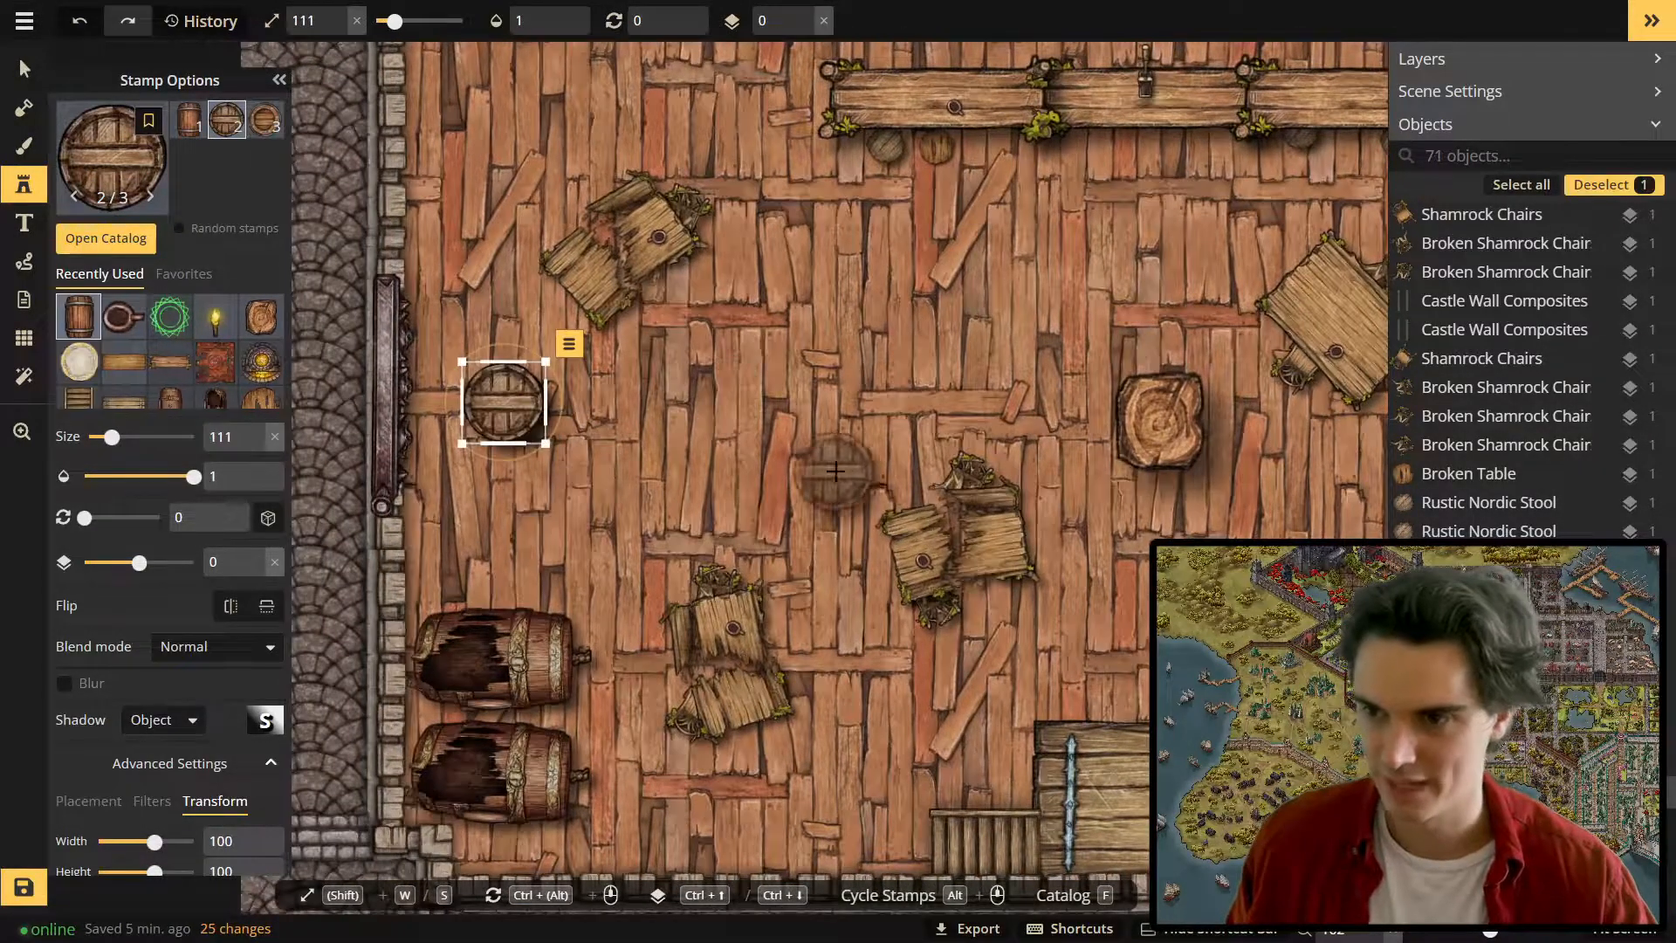
# Choose the third wooden barrel variant for the spot in front of the right gate.
pyautogui.moveTo(839, 478); pyautogui.dragTo(136, 468)
pyautogui.click(265, 119)
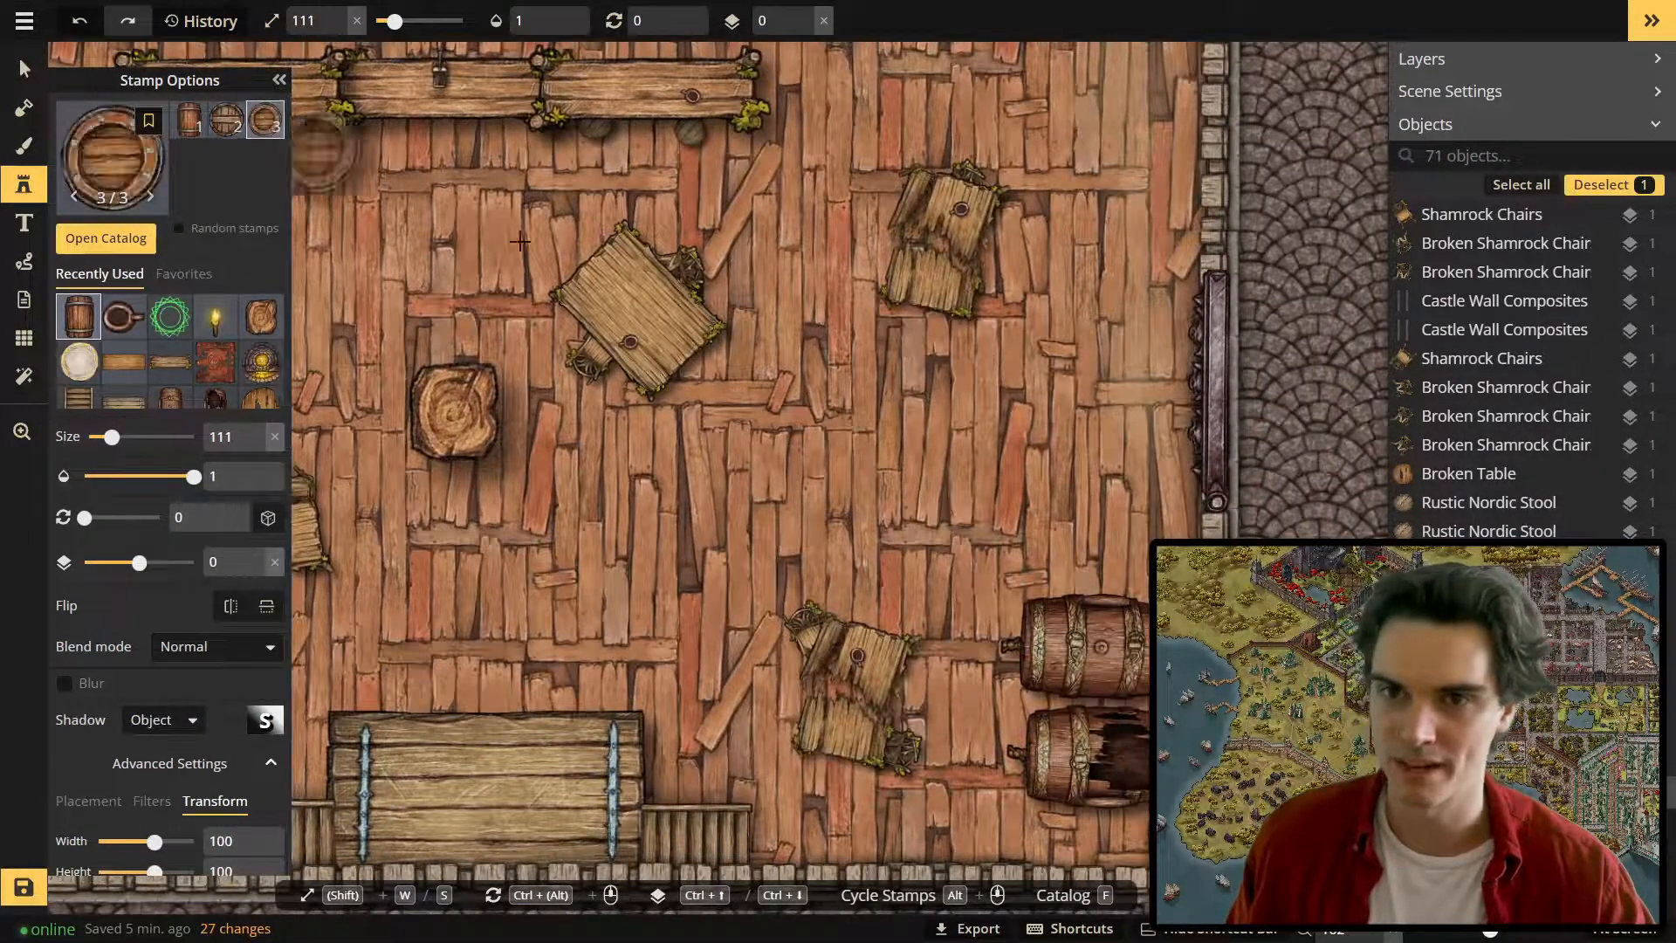
pyautogui.press('Escape')
pyautogui.scroll(-3, 763, 489)
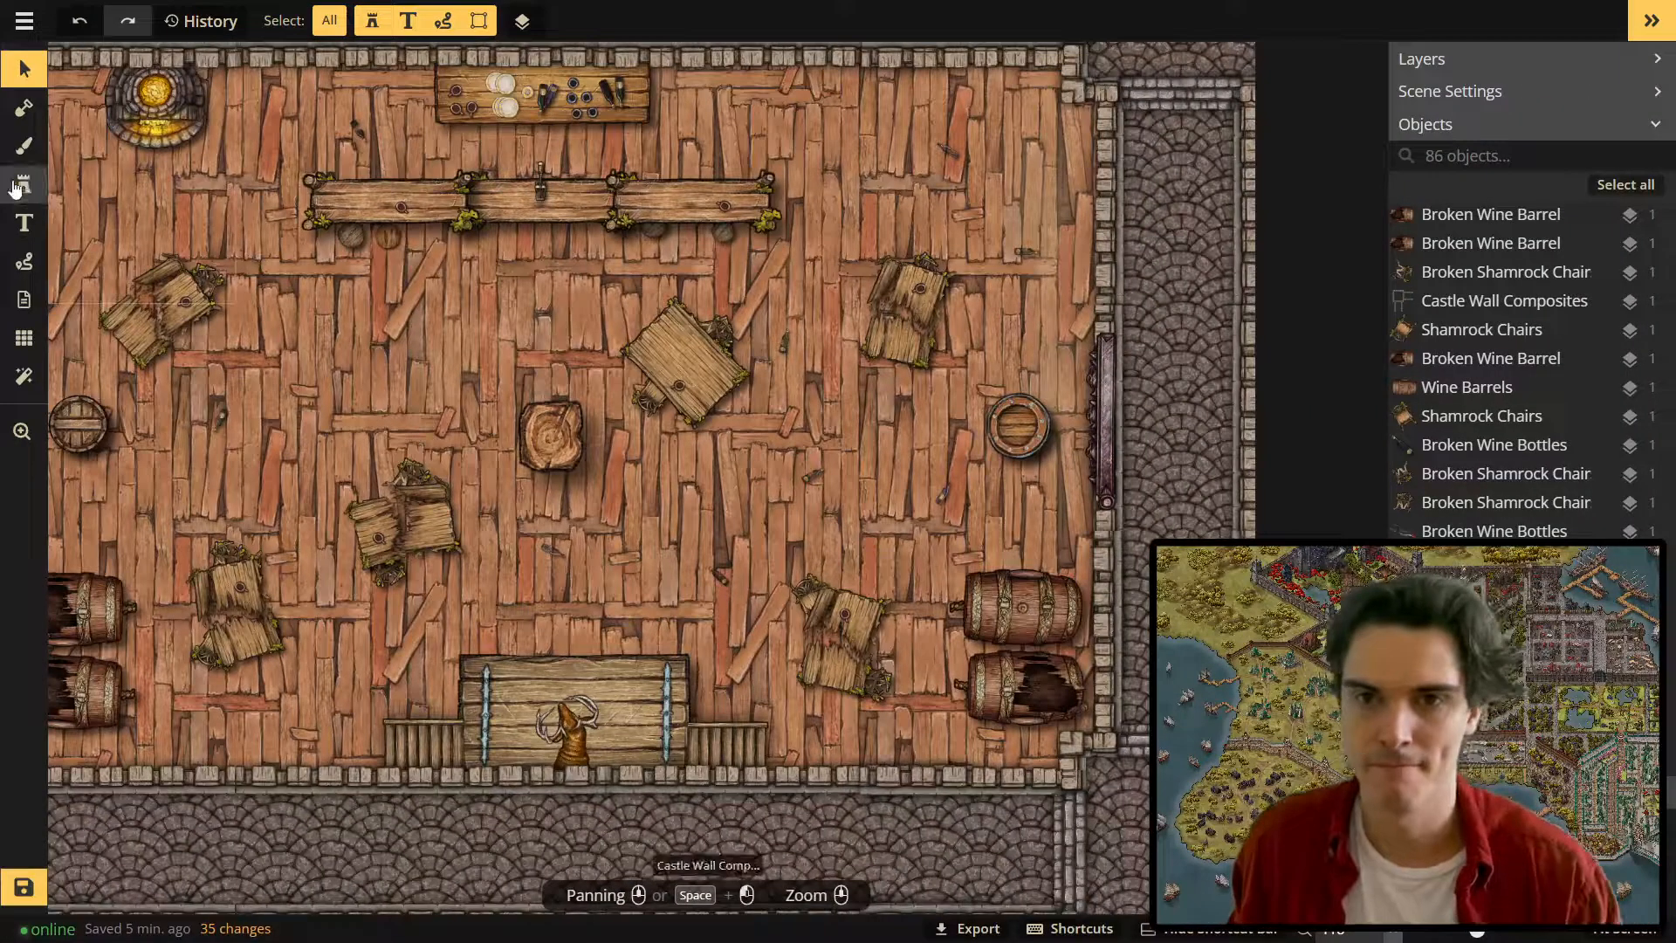
# Browse the stamp catalog for improvised weapons and lay a fire poker at size 101 and rotation 21 across the smelter.
pyautogui.click(14, 188)
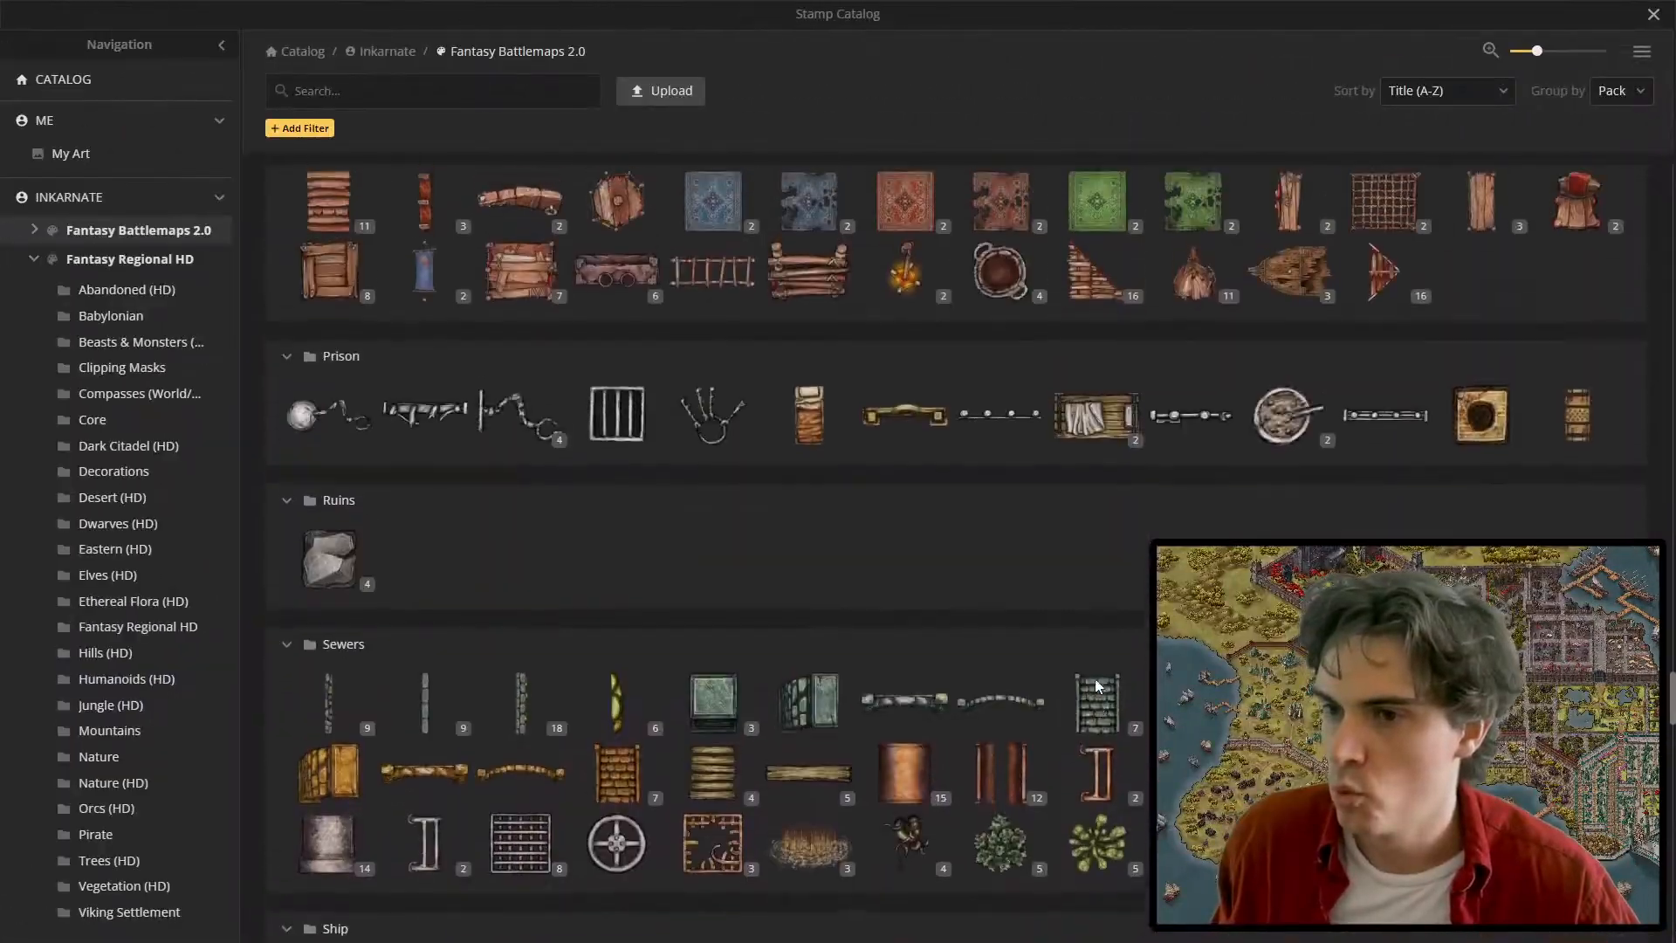
pyautogui.scroll(5, 1095, 678)
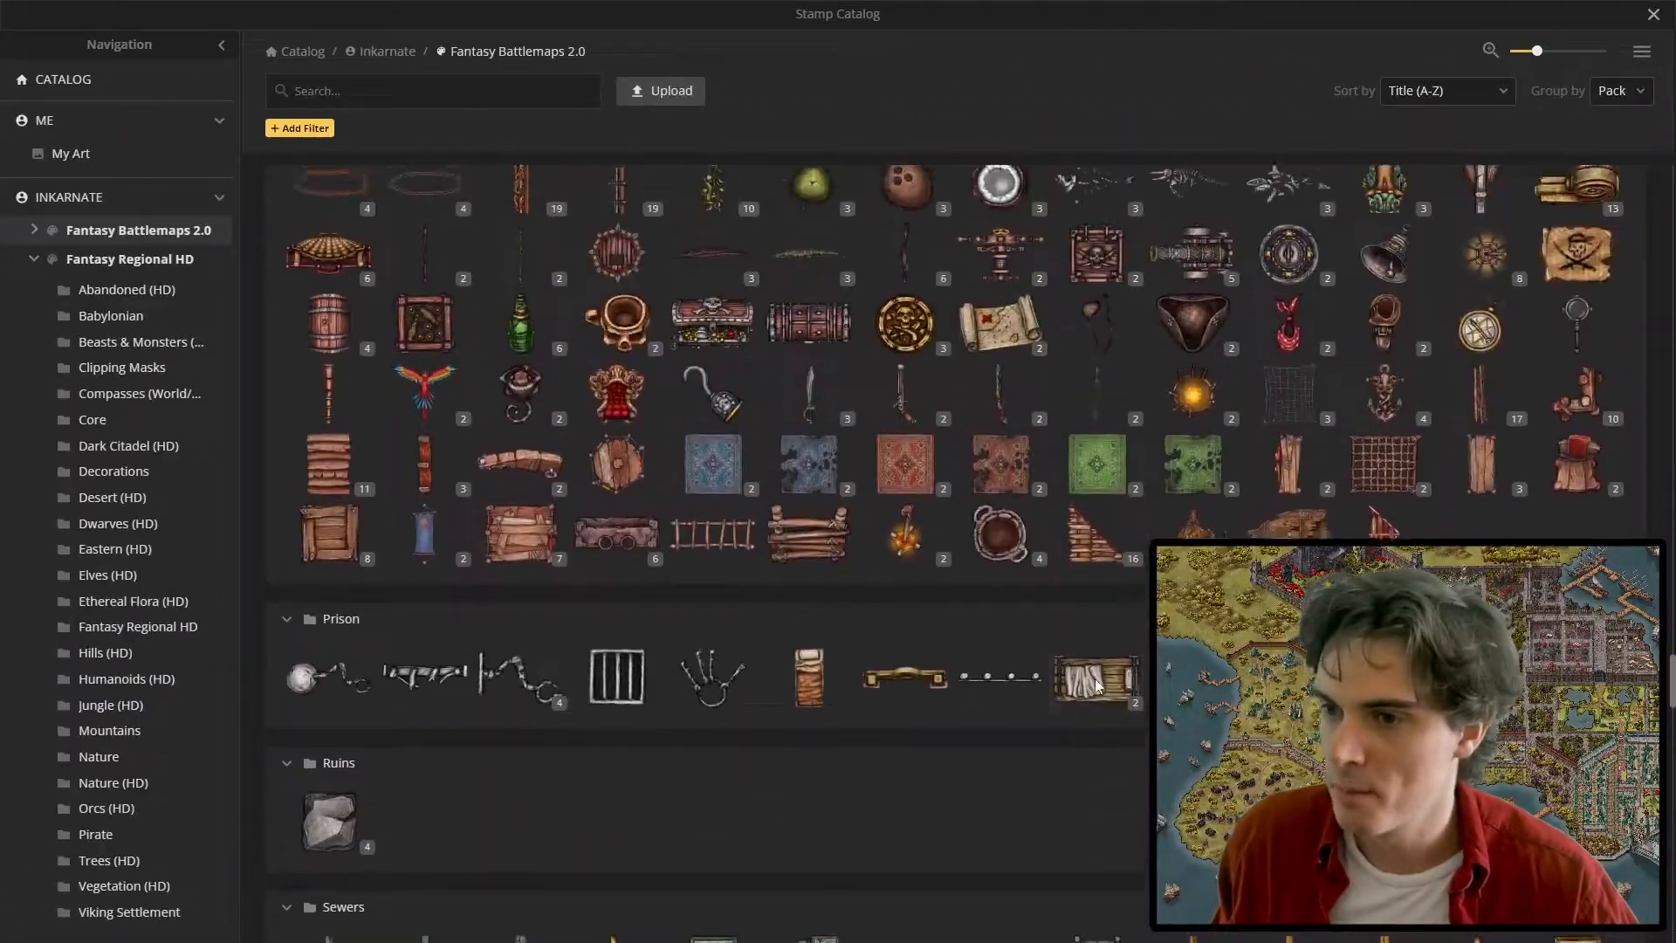
pyautogui.scroll(6, 1122, 672)
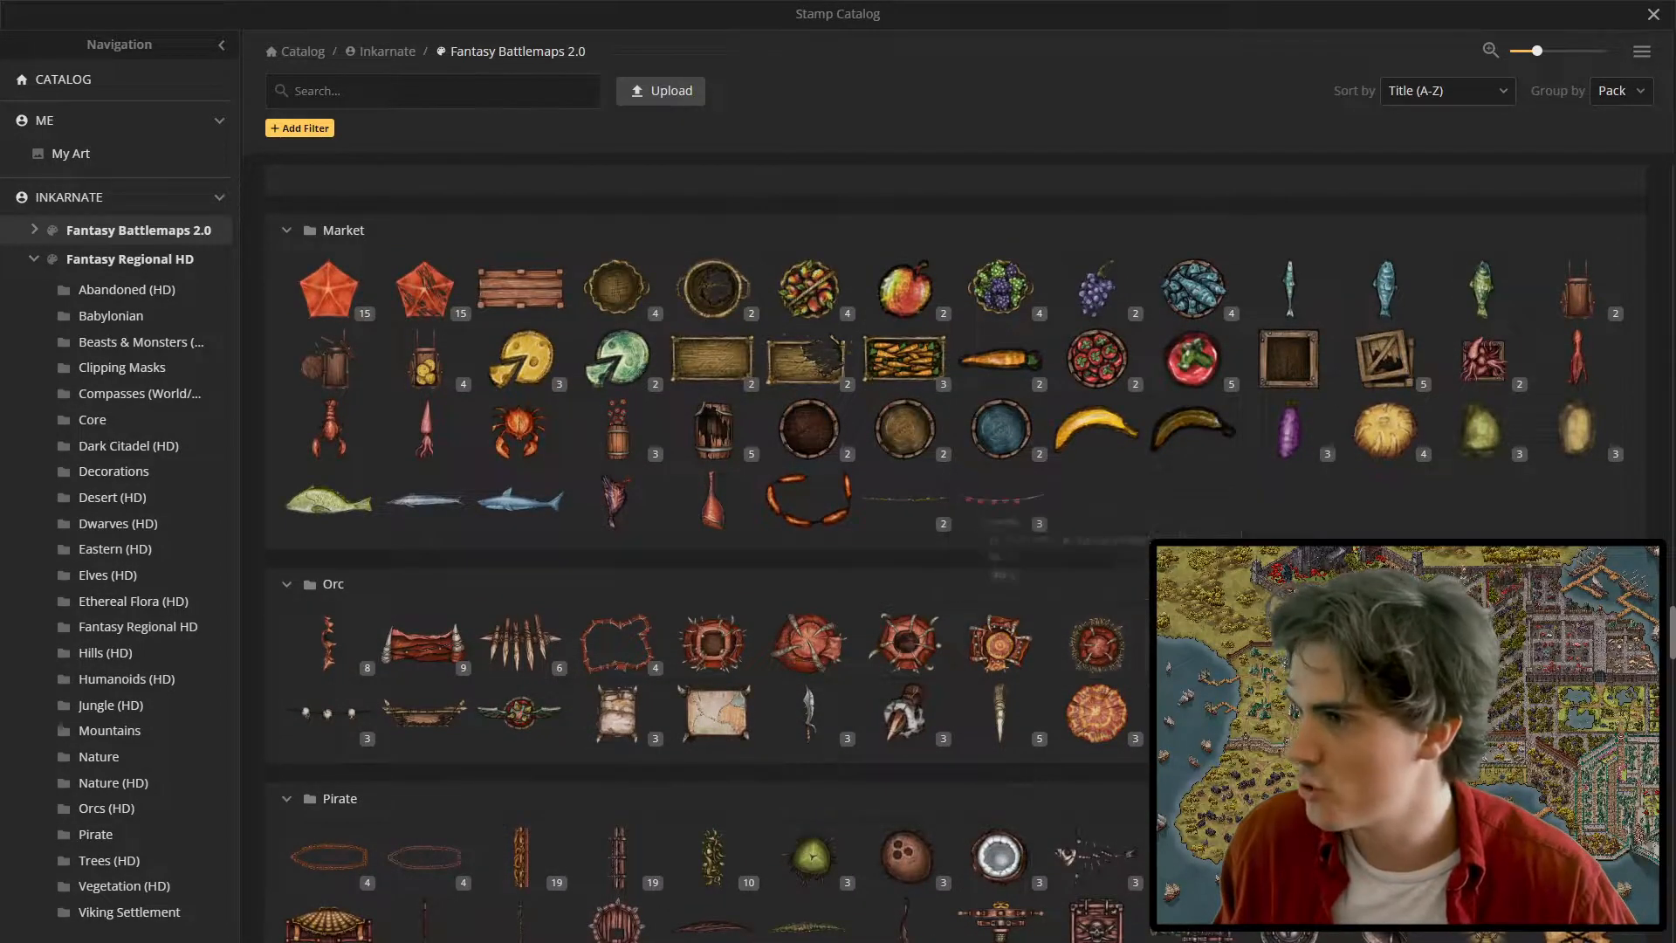
pyautogui.scroll(3, 1126, 611)
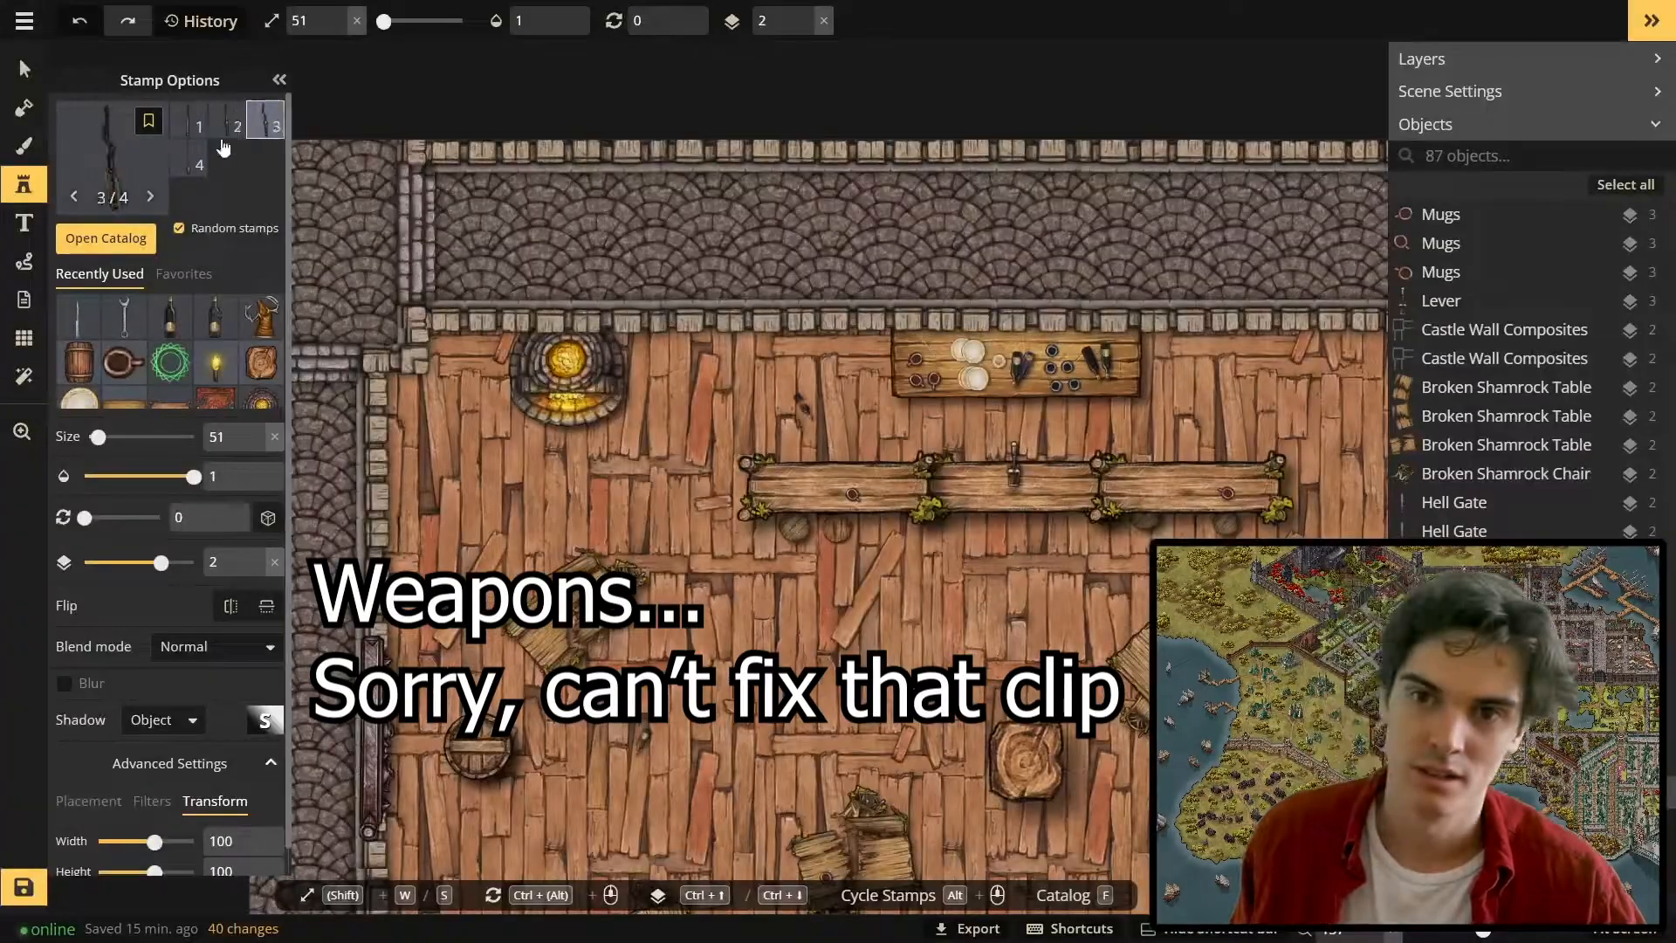
pyautogui.scroll(3, 621, 451)
pyautogui.scroll(3, 577, 440)
pyautogui.press('v')
pyautogui.click(539, 419)
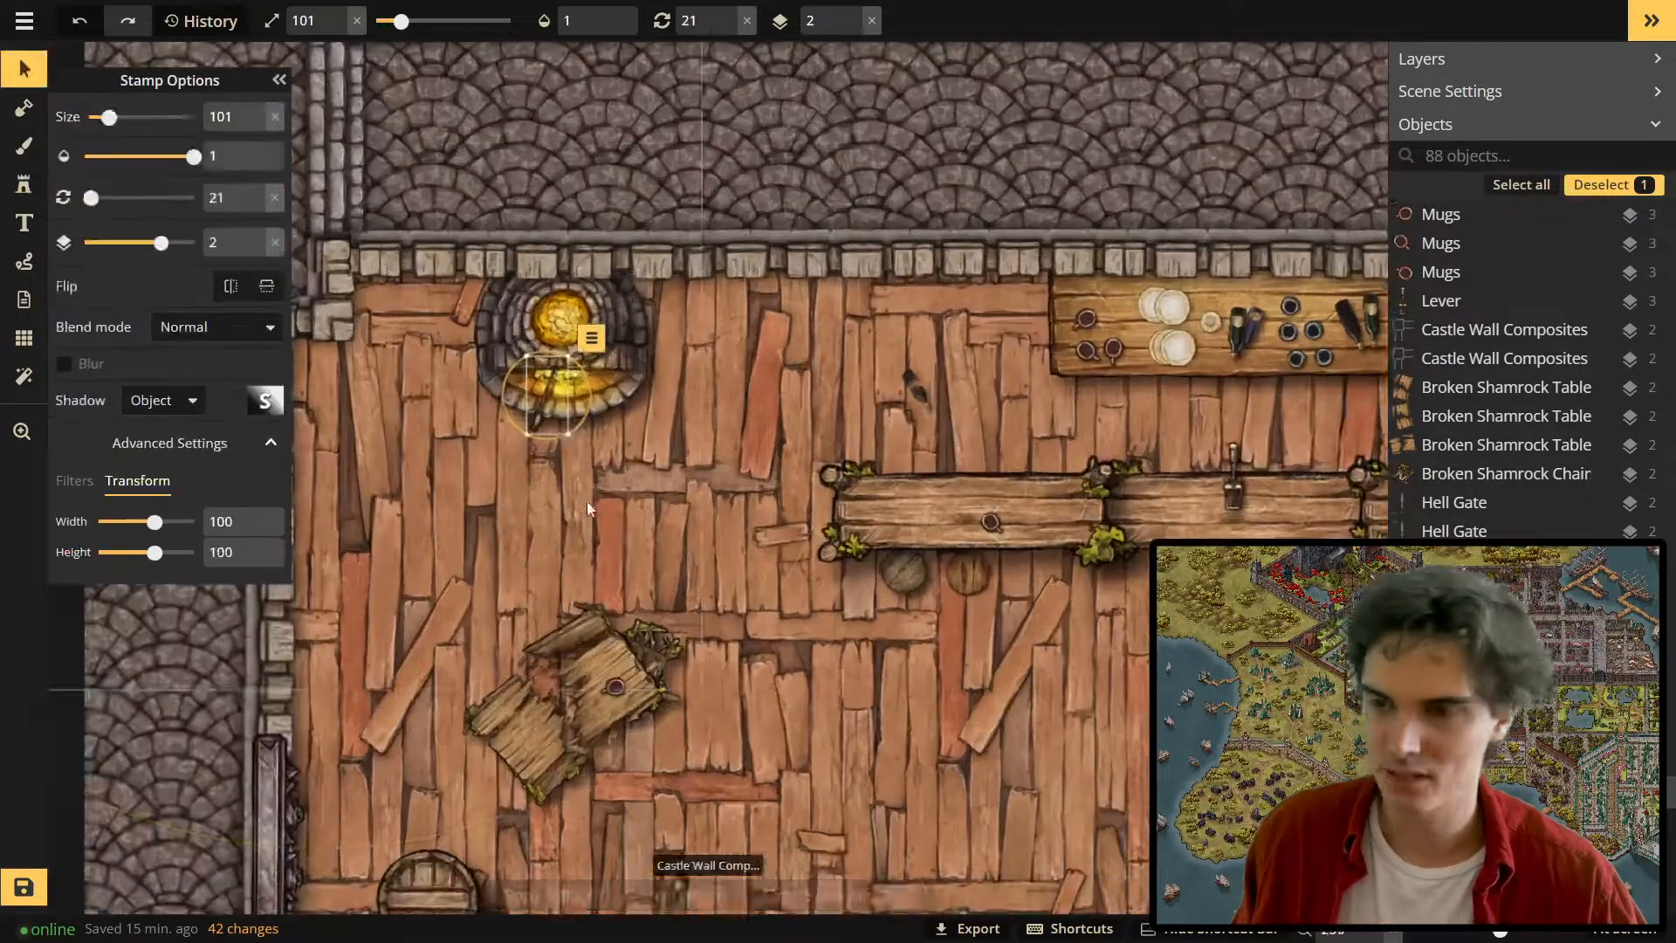
pyautogui.scroll(3, 539, 425)
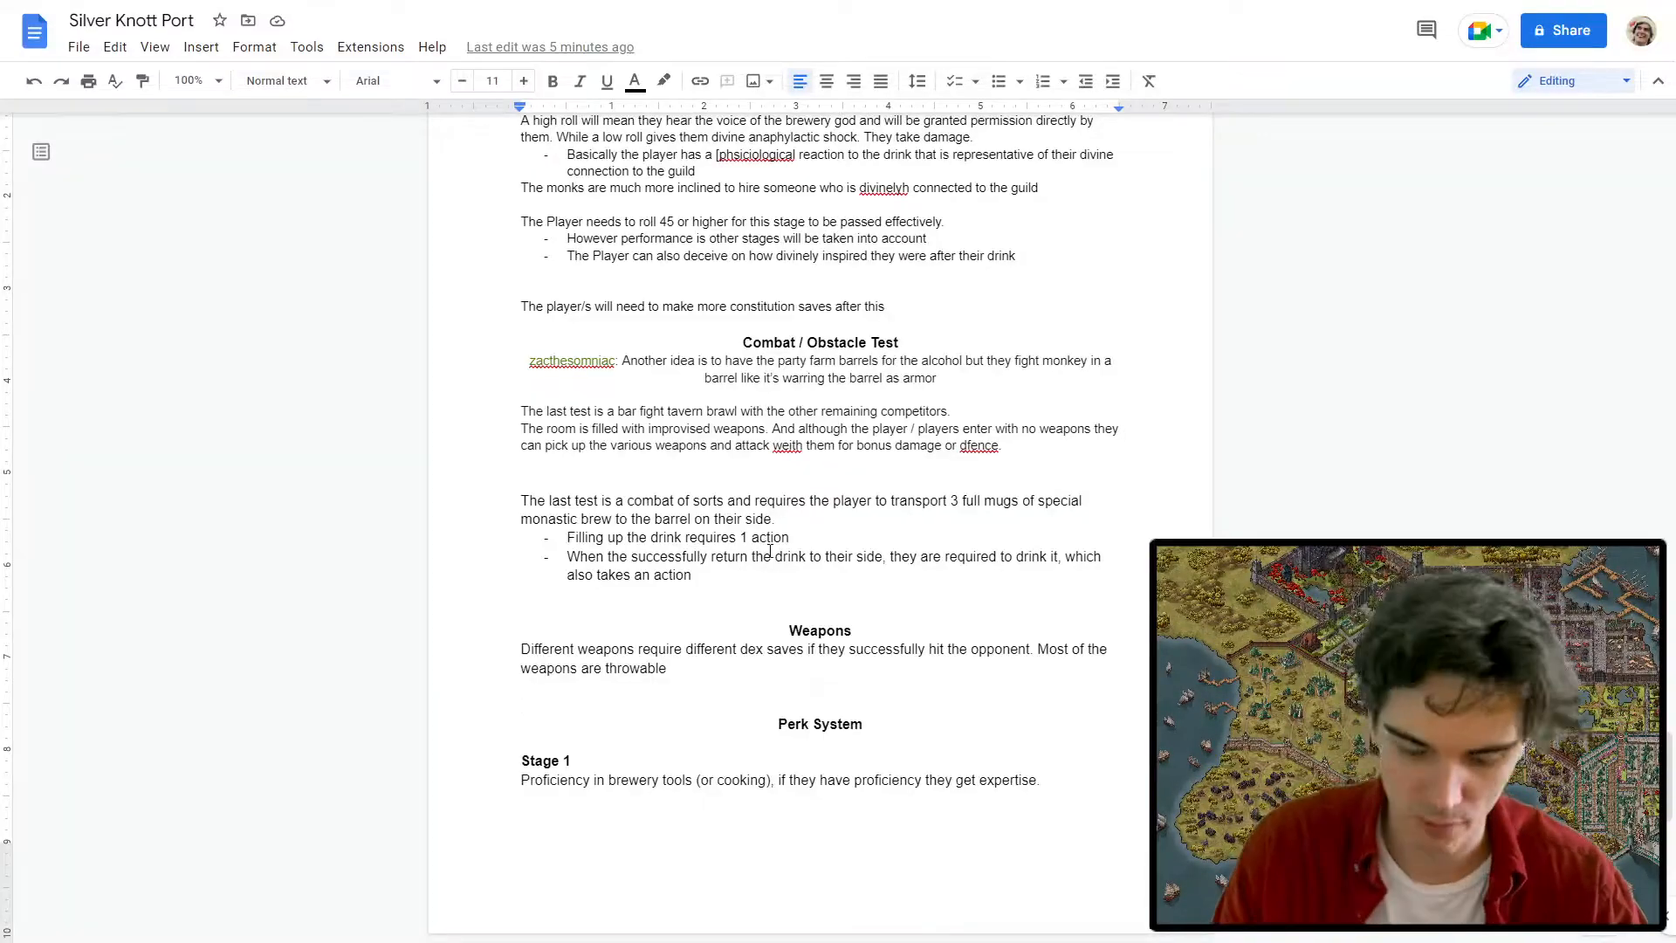
# Switch to the Silver Knott Port document in Google Docs, finish the "Firepocker" entry and add "Wrench" to the weapons list.
pyautogui.write('er')
pyautogui.press('Return')
pyautogui.write('Wrench')
pyautogui.press('Return')
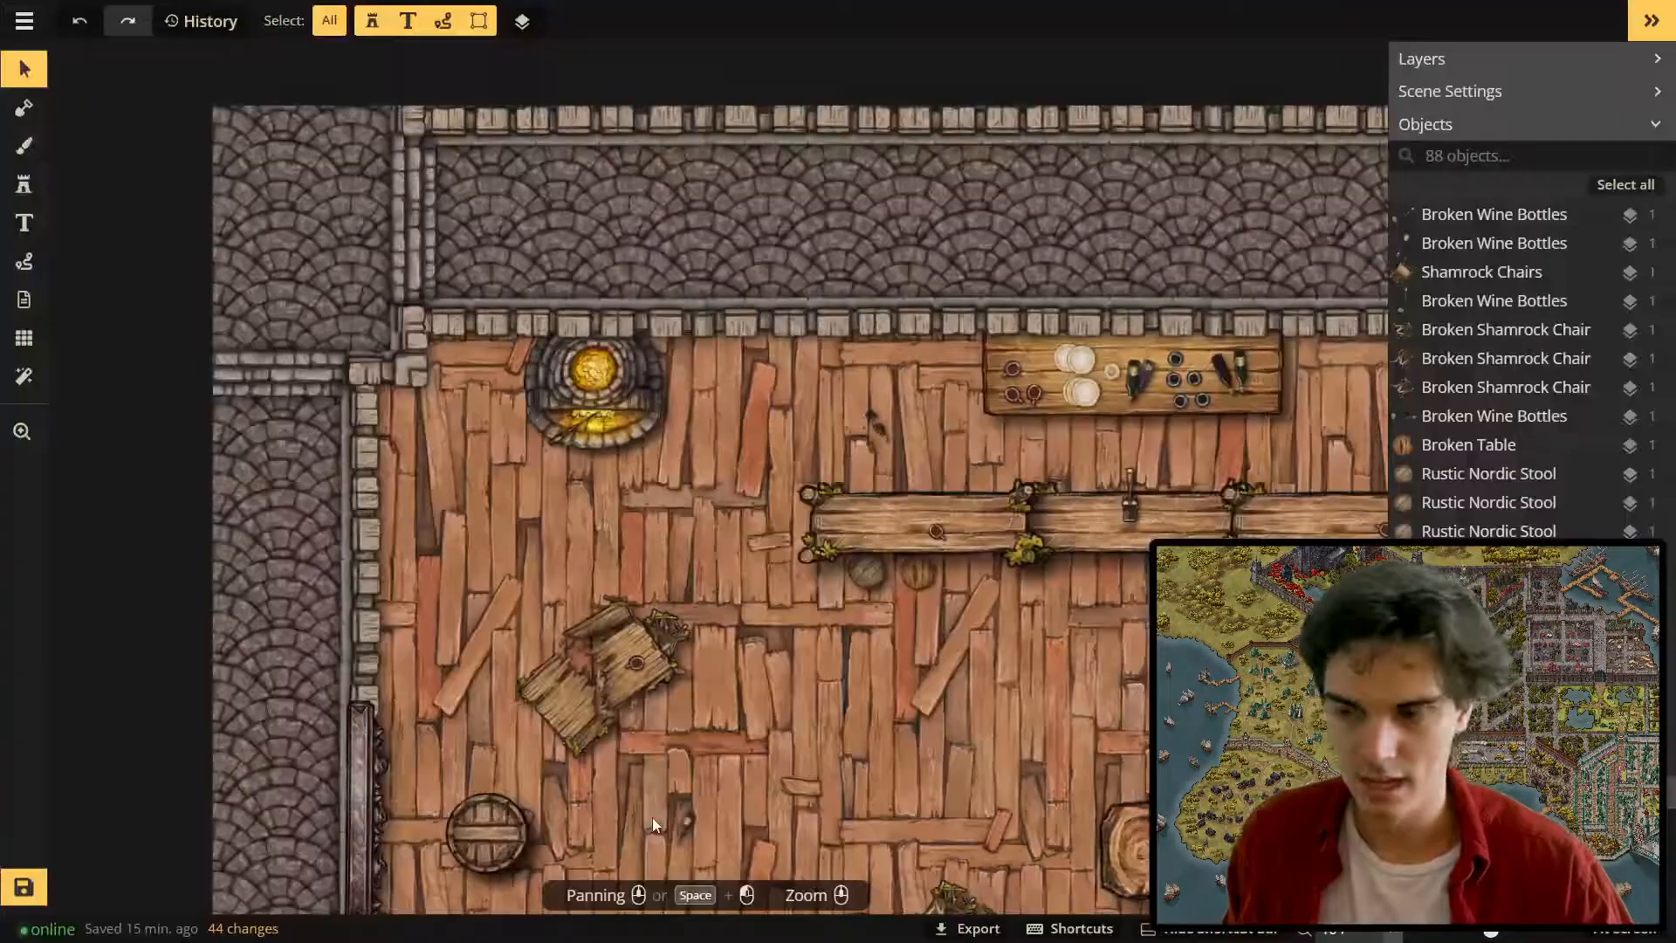
# Return to the Inkarnate map and place Carafs stamps on four of the tavern tables.
pyautogui.click(24, 184)
pyautogui.scroll(2, 963, 424)
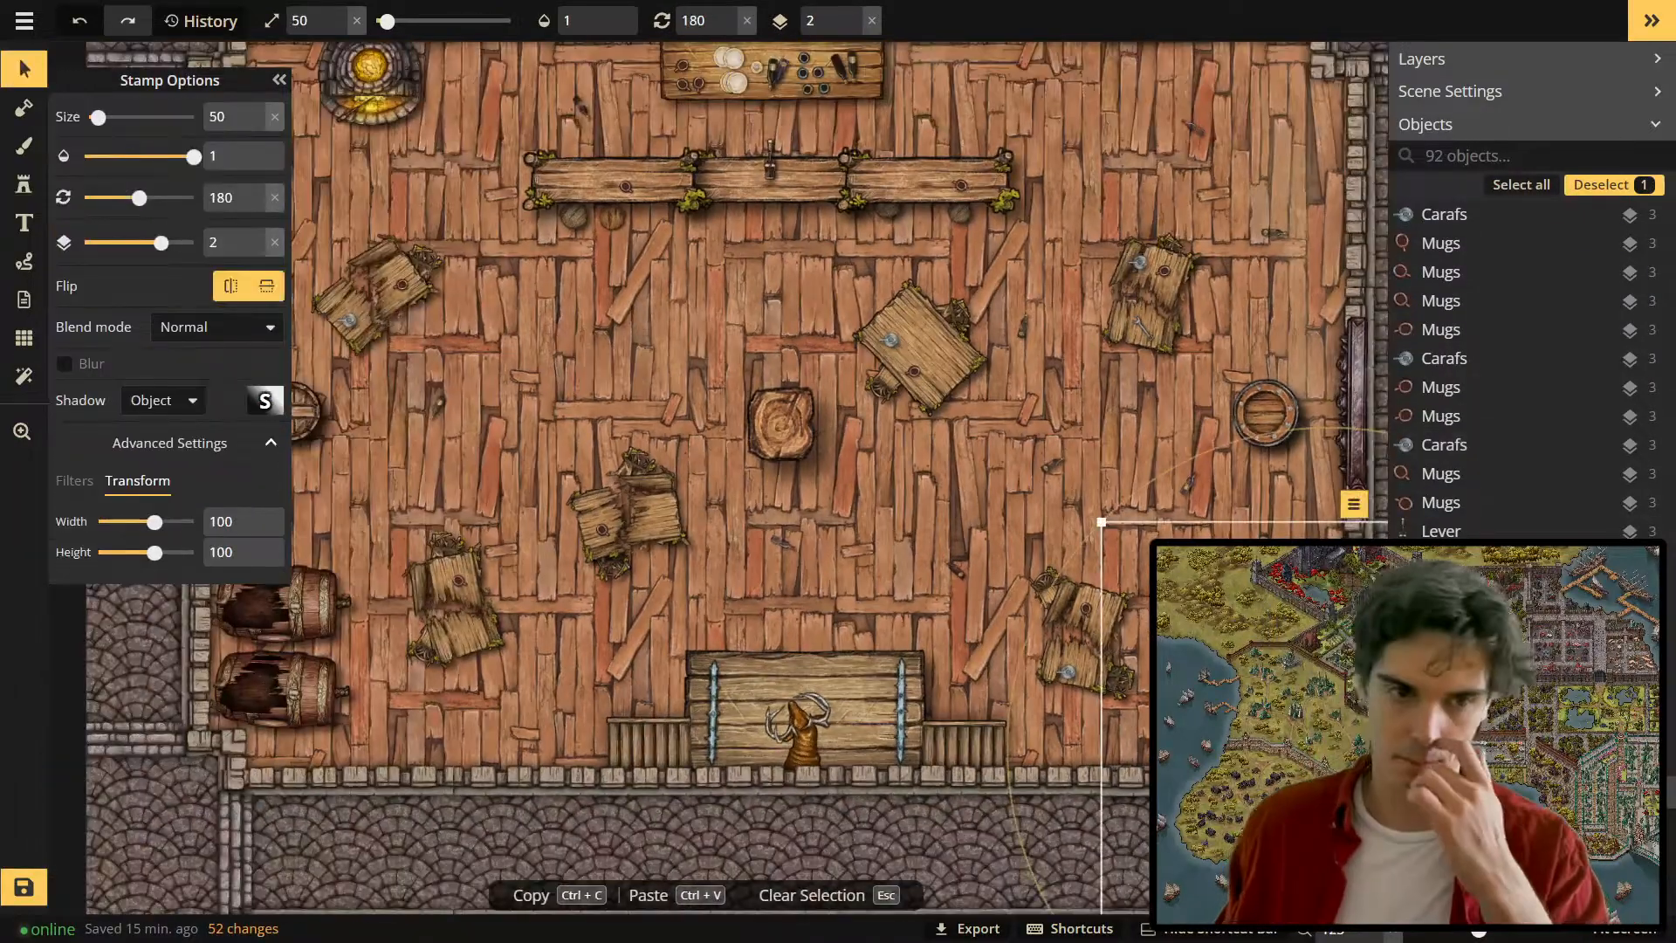
pyautogui.moveTo(430, 712); pyautogui.dragTo(505, 683)
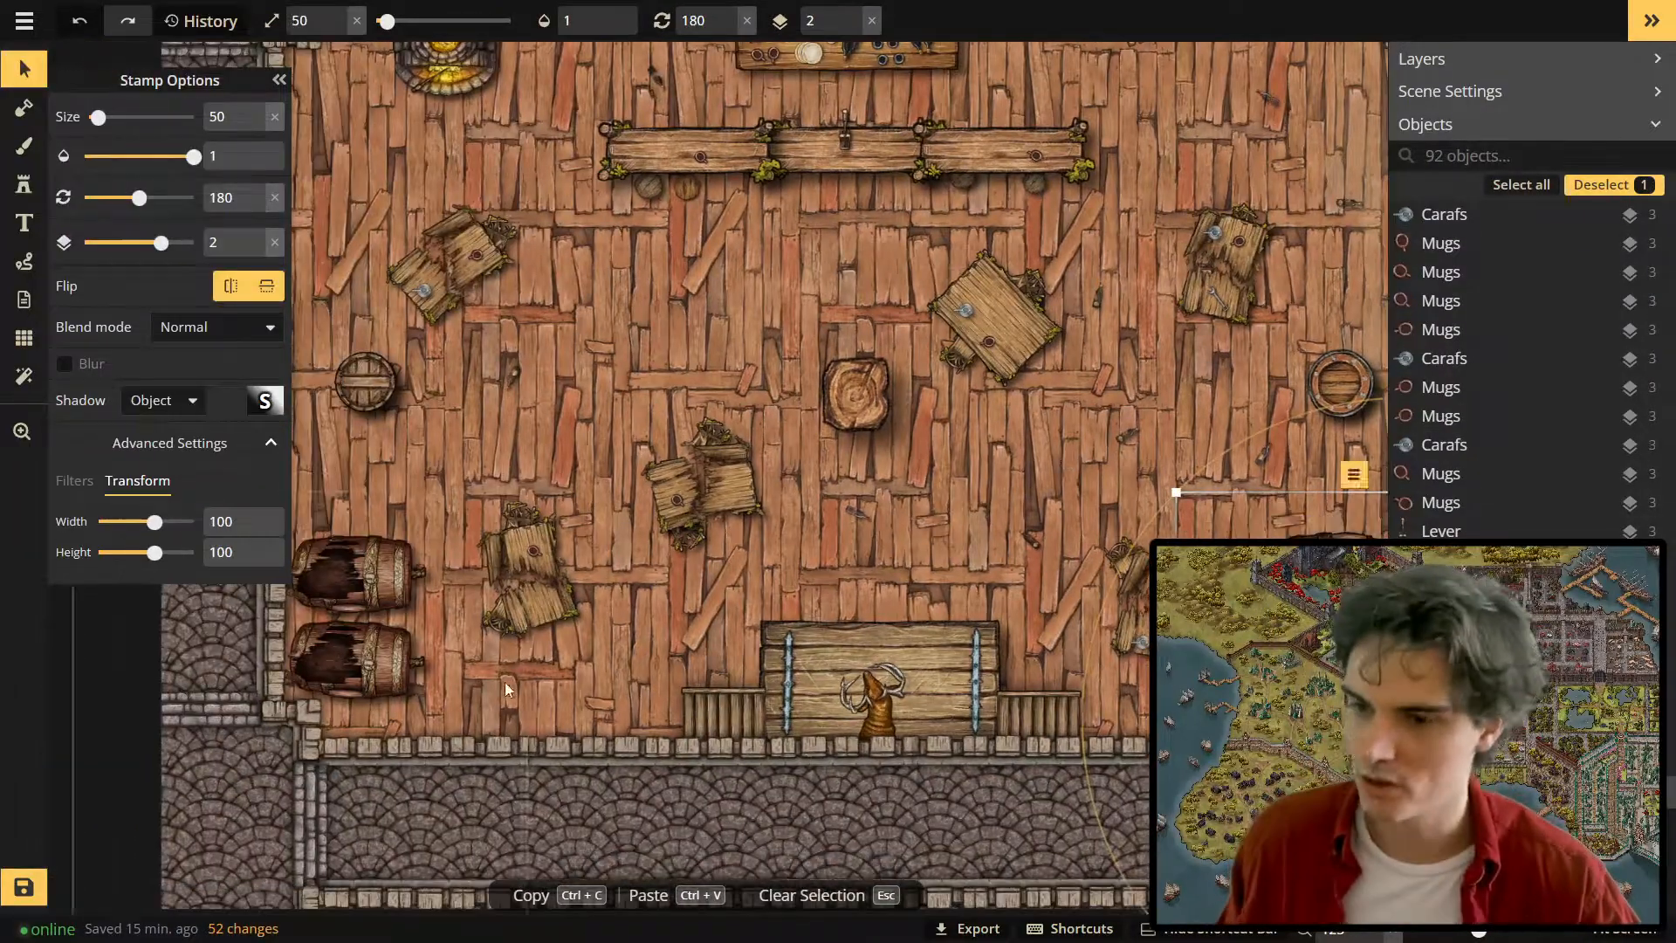
pyautogui.click(366, 664)
pyautogui.scroll(-2, 860, 556)
# Browse the stamp catalog, search for "wo", return from the notes to the map and close the catalog.
pyautogui.click(17, 192)
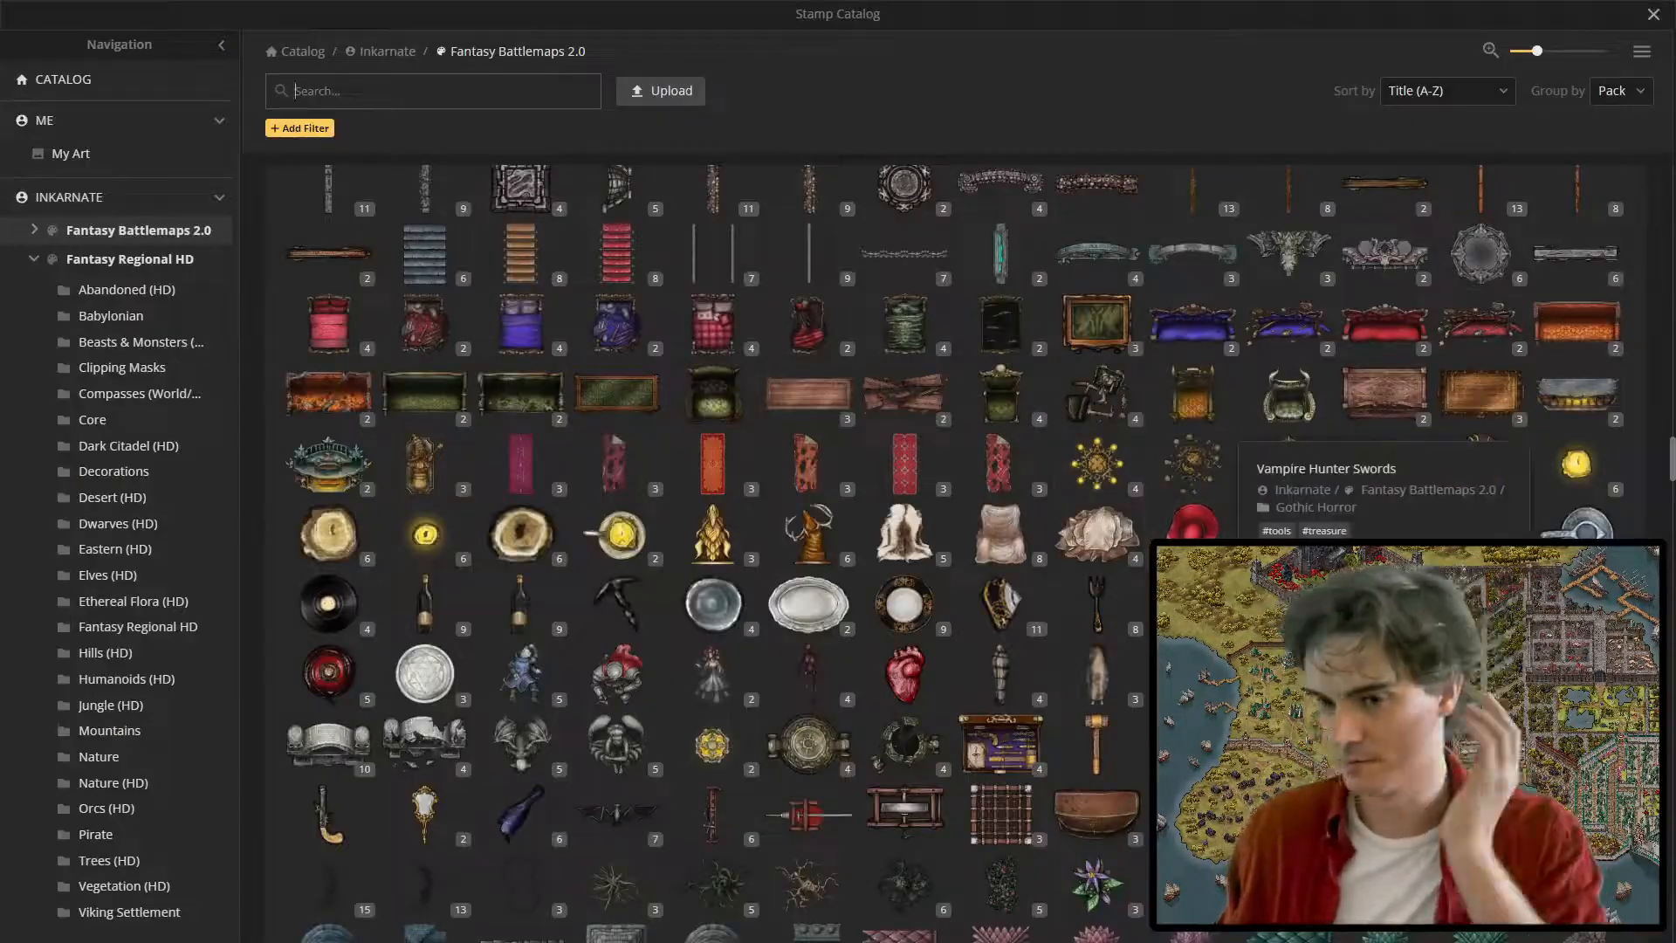
pyautogui.scroll(-5, 873, 524)
pyautogui.write('wo')
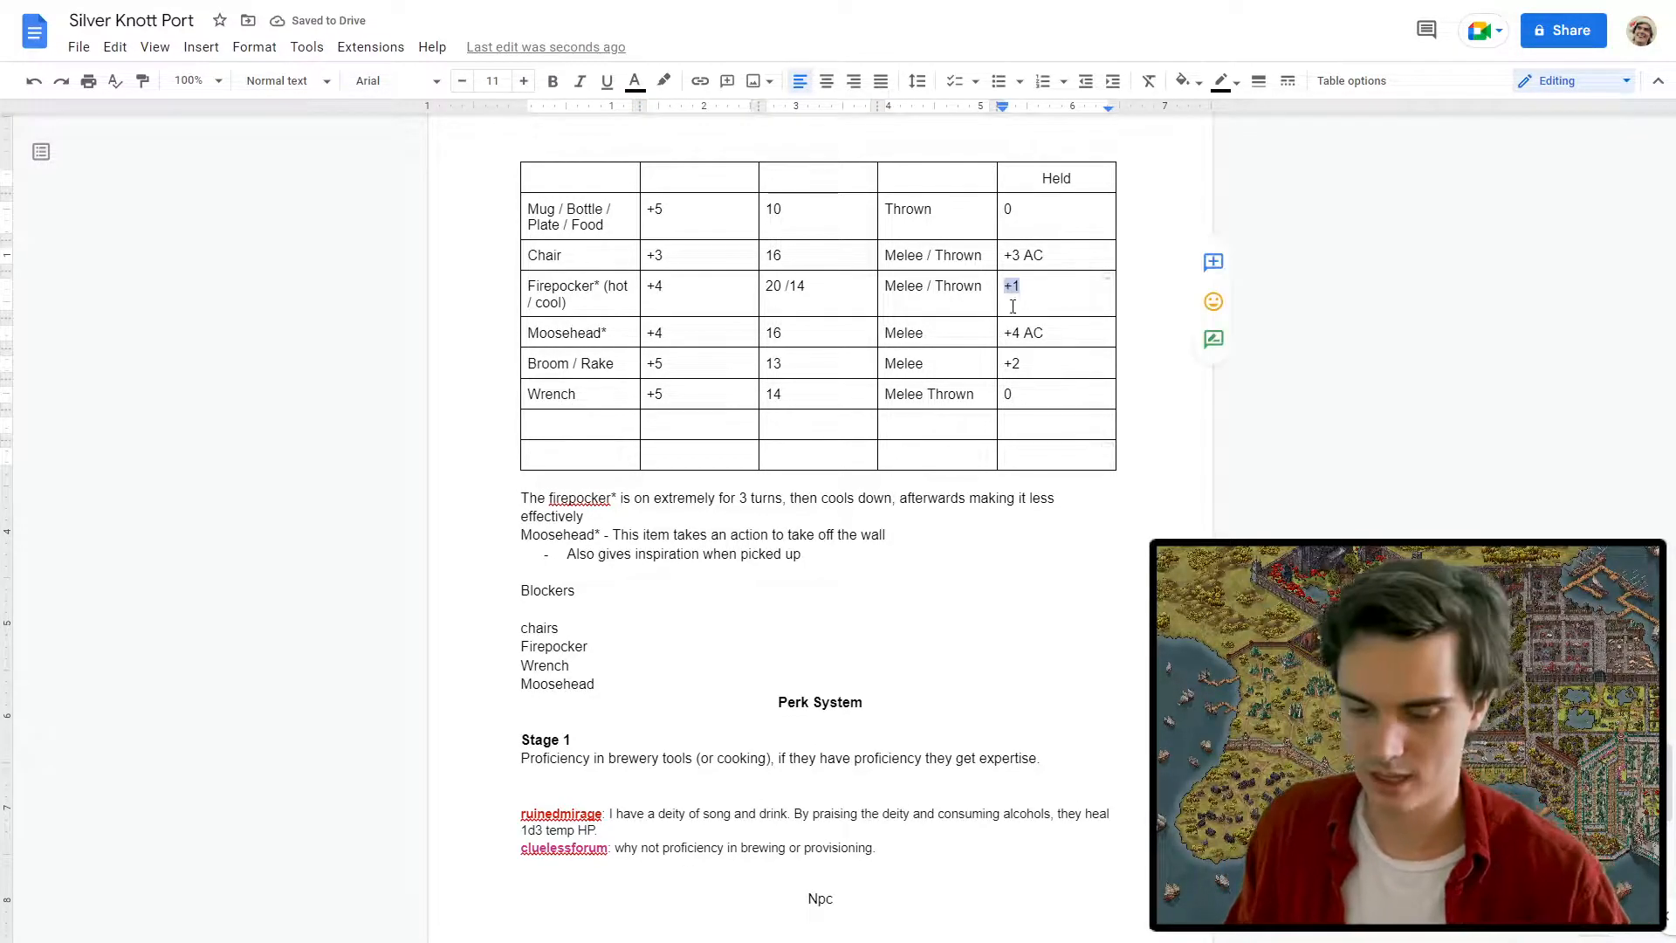
pyautogui.hotkey('alt', 'Tab')
pyautogui.click(1645, 16)
# Pick the recently used red flower stamp, shrink it, lower it one layer and place it on the shelf against the back wall.
pyautogui.moveTo(630, 357); pyautogui.dragTo(334, 330)
pyautogui.click(124, 316)
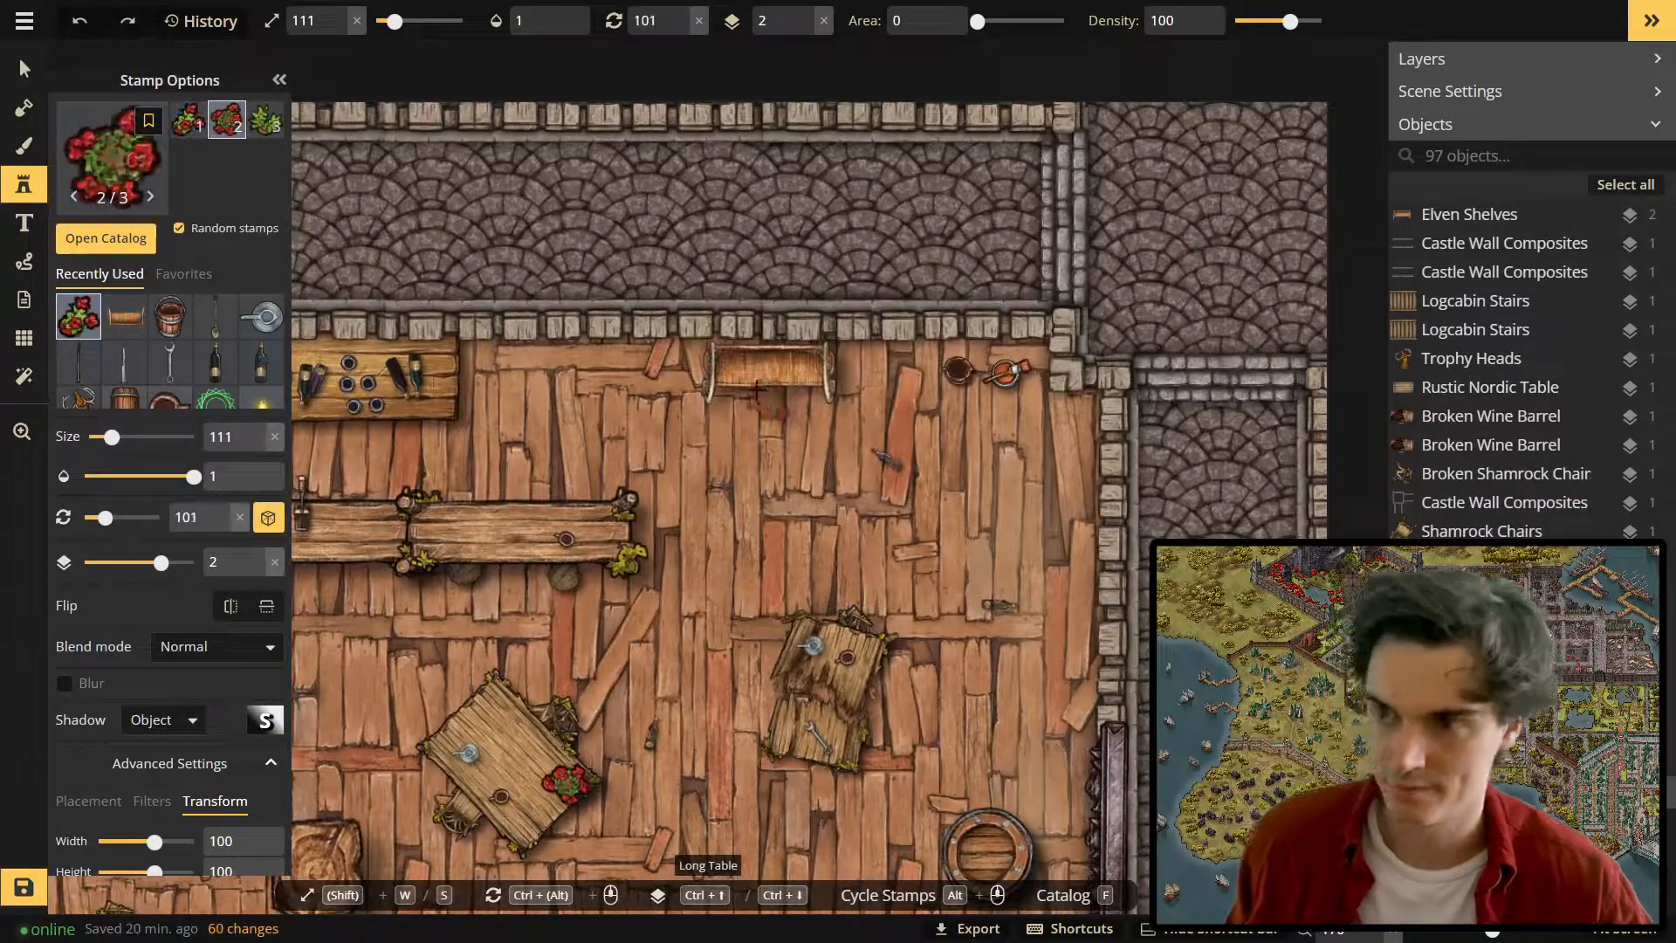
pyautogui.press('s')
pyautogui.press('s')
pyautogui.hotkey('ctrl', 'Down')
pyautogui.click(742, 373)
# Raise the flower stamp to layer 3 and place it again on the back wall shelf.
pyautogui.hotkey('ctrl', 'Up')
pyautogui.hotkey('ctrl', 'Up')
pyautogui.scroll(1, 939, 339)
pyautogui.press('1')
pyautogui.click(740, 371)
pyautogui.press('Escape')
# Pick the green bedroll pack stamp from the Camp group of Fantasy Battlemaps 2.0 and try it in front of the bar counter.
pyautogui.click(25, 185)
pyautogui.scroll(5, 637, 437)
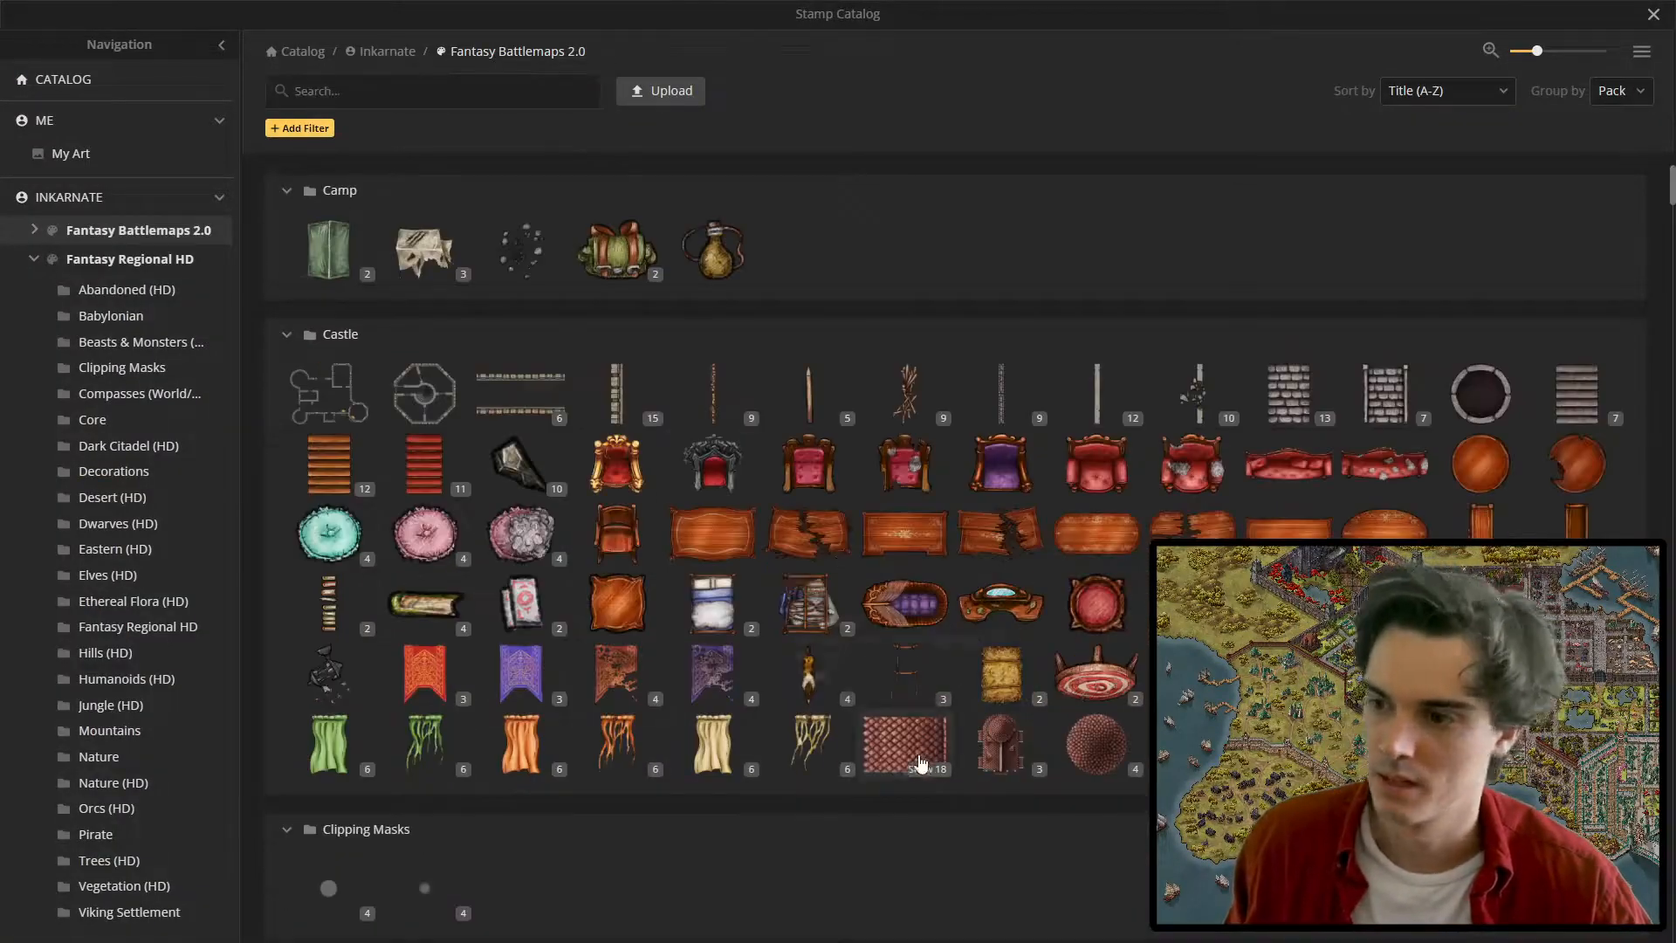
pyautogui.click(610, 250)
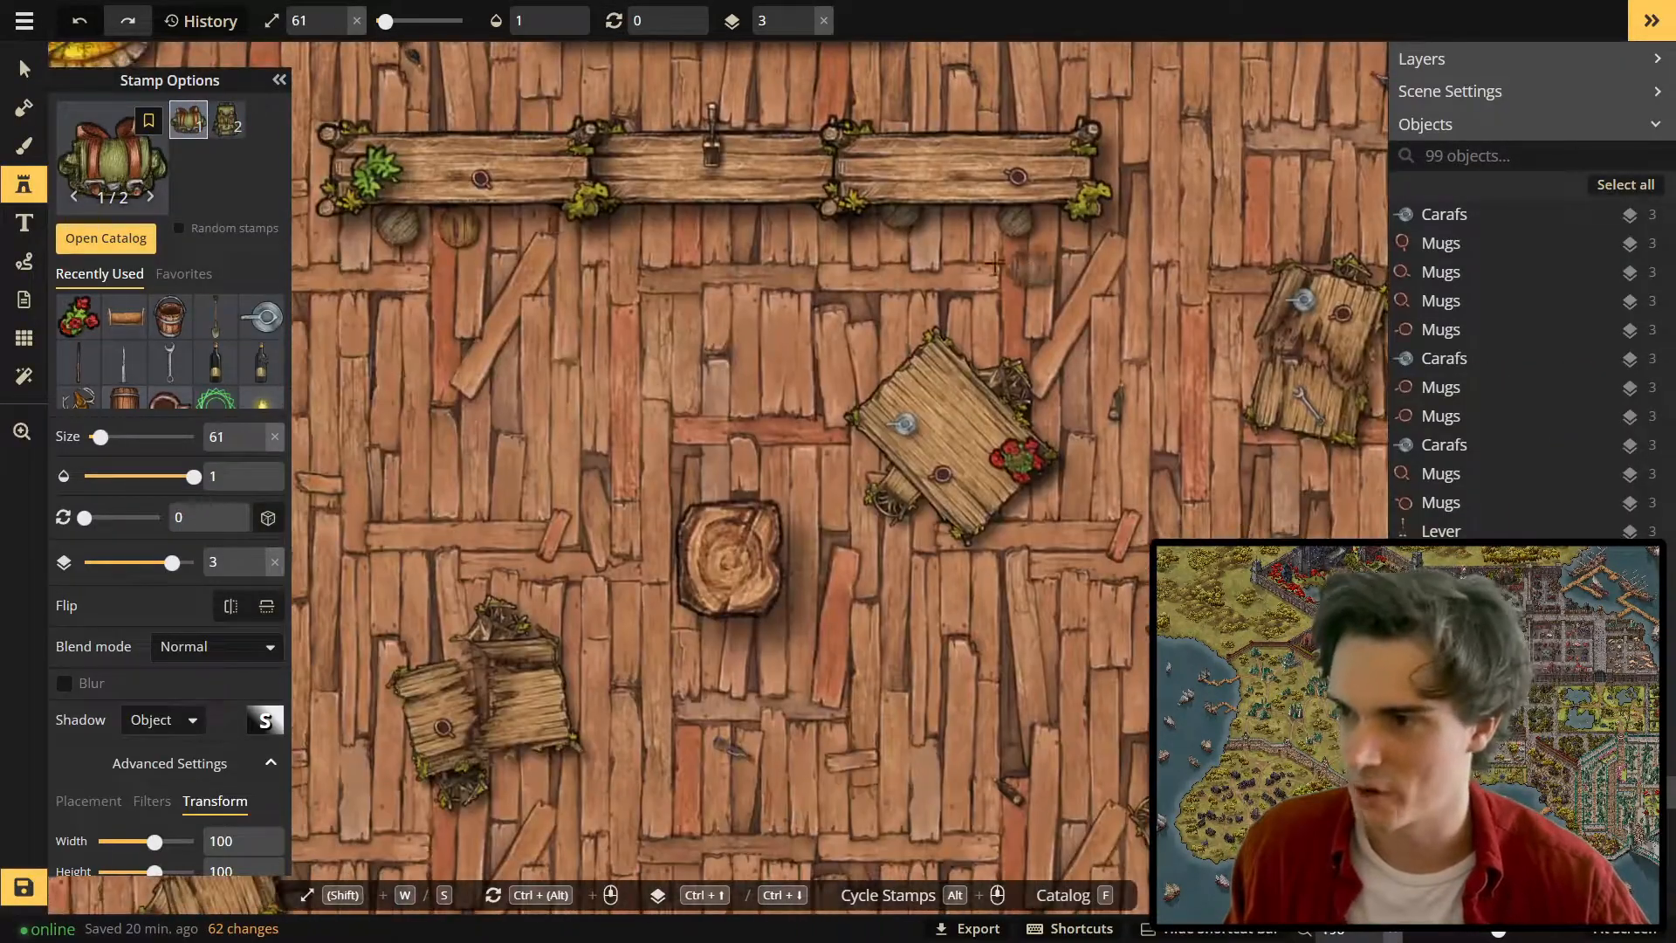
pyautogui.click(530, 222)
# Browse the stamp catalog for further props to decorate the tavern.
pyautogui.press('f')
pyautogui.scroll(-10, 816, 257)
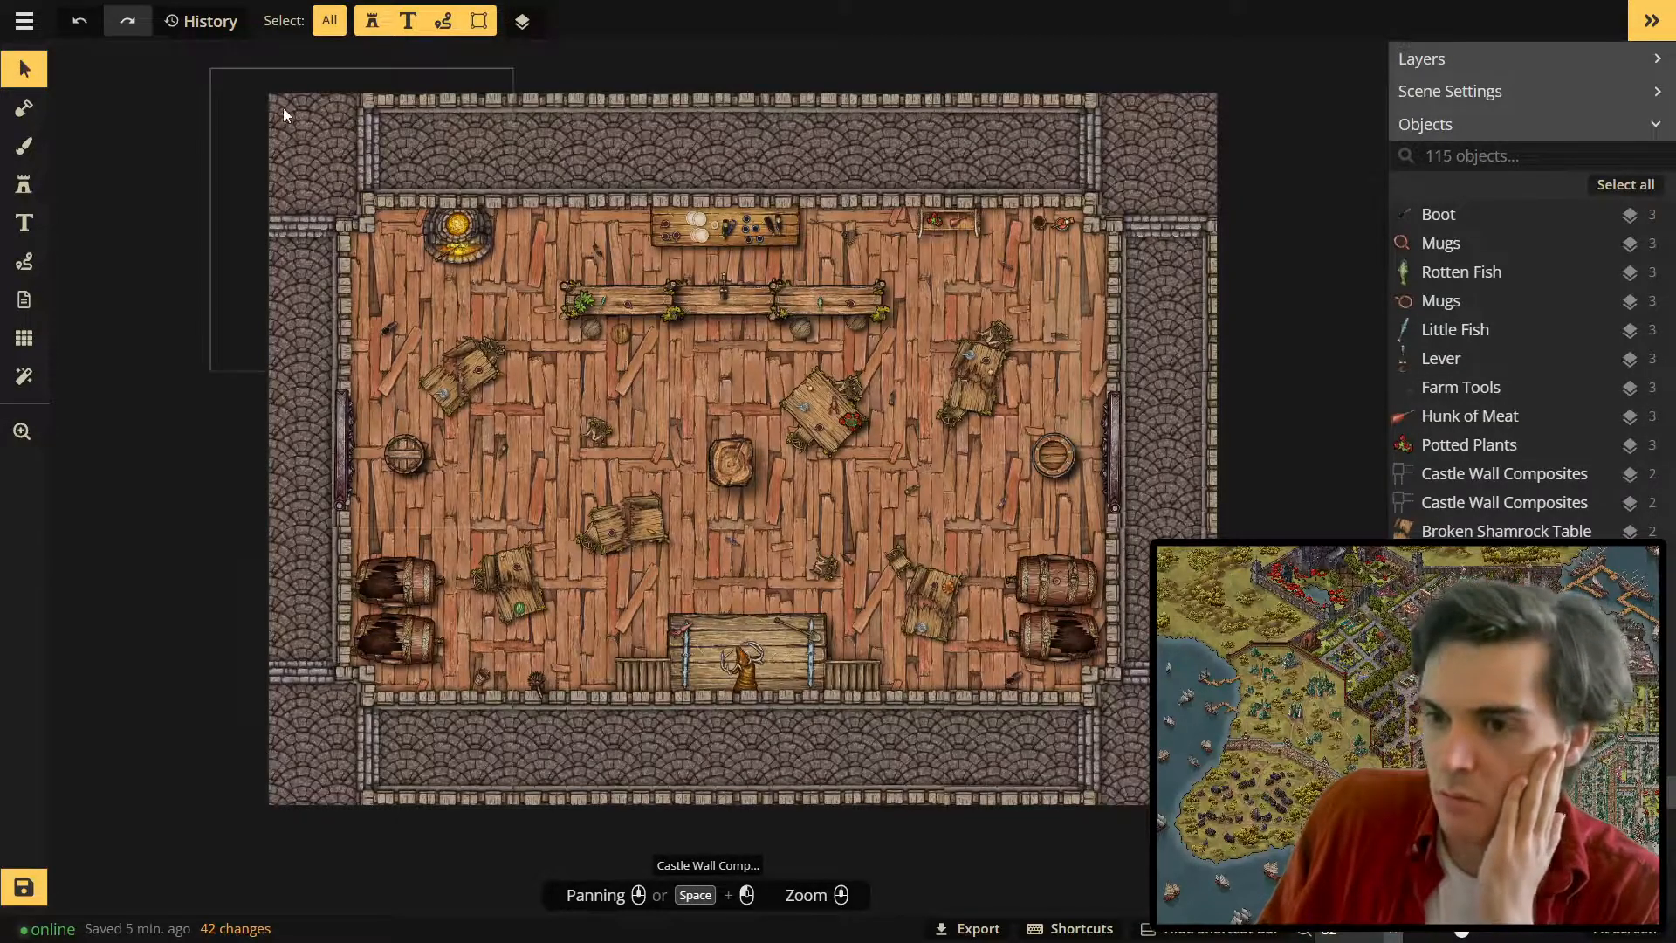
pyautogui.click(23, 184)
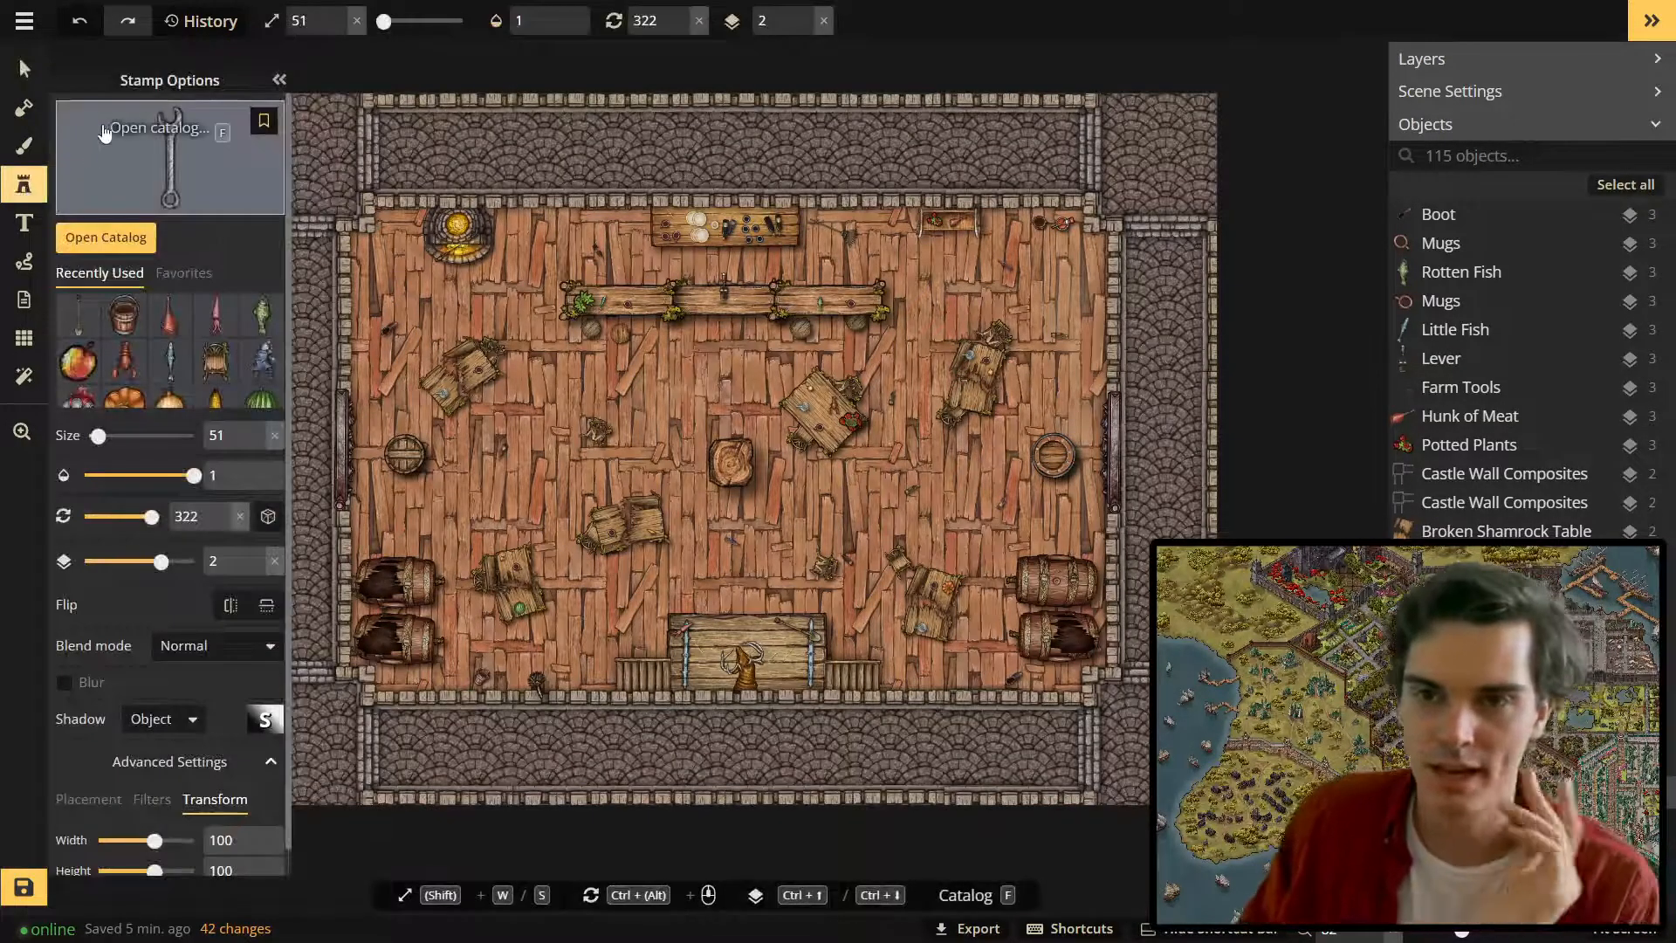
pyautogui.click(120, 233)
pyautogui.scroll(10, 901, 695)
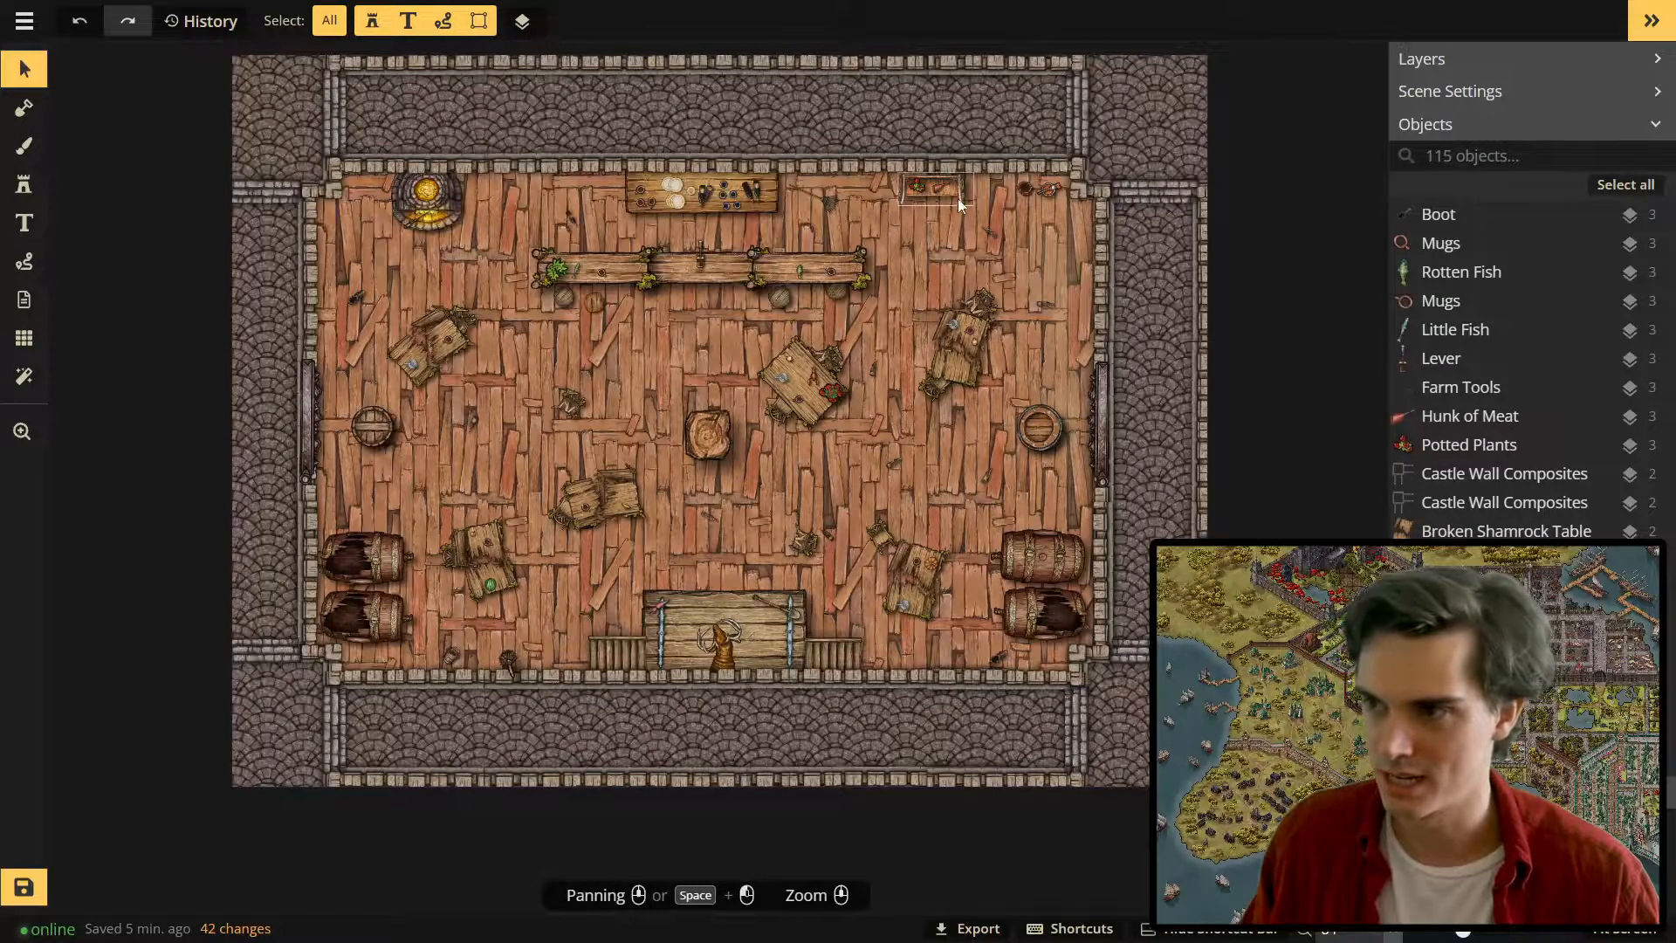
# Move the upper-left corner wall, the upper wall sections and the upper-right corner wall outward to enlarge the tavern.
pyautogui.scroll(1, 475, 138)
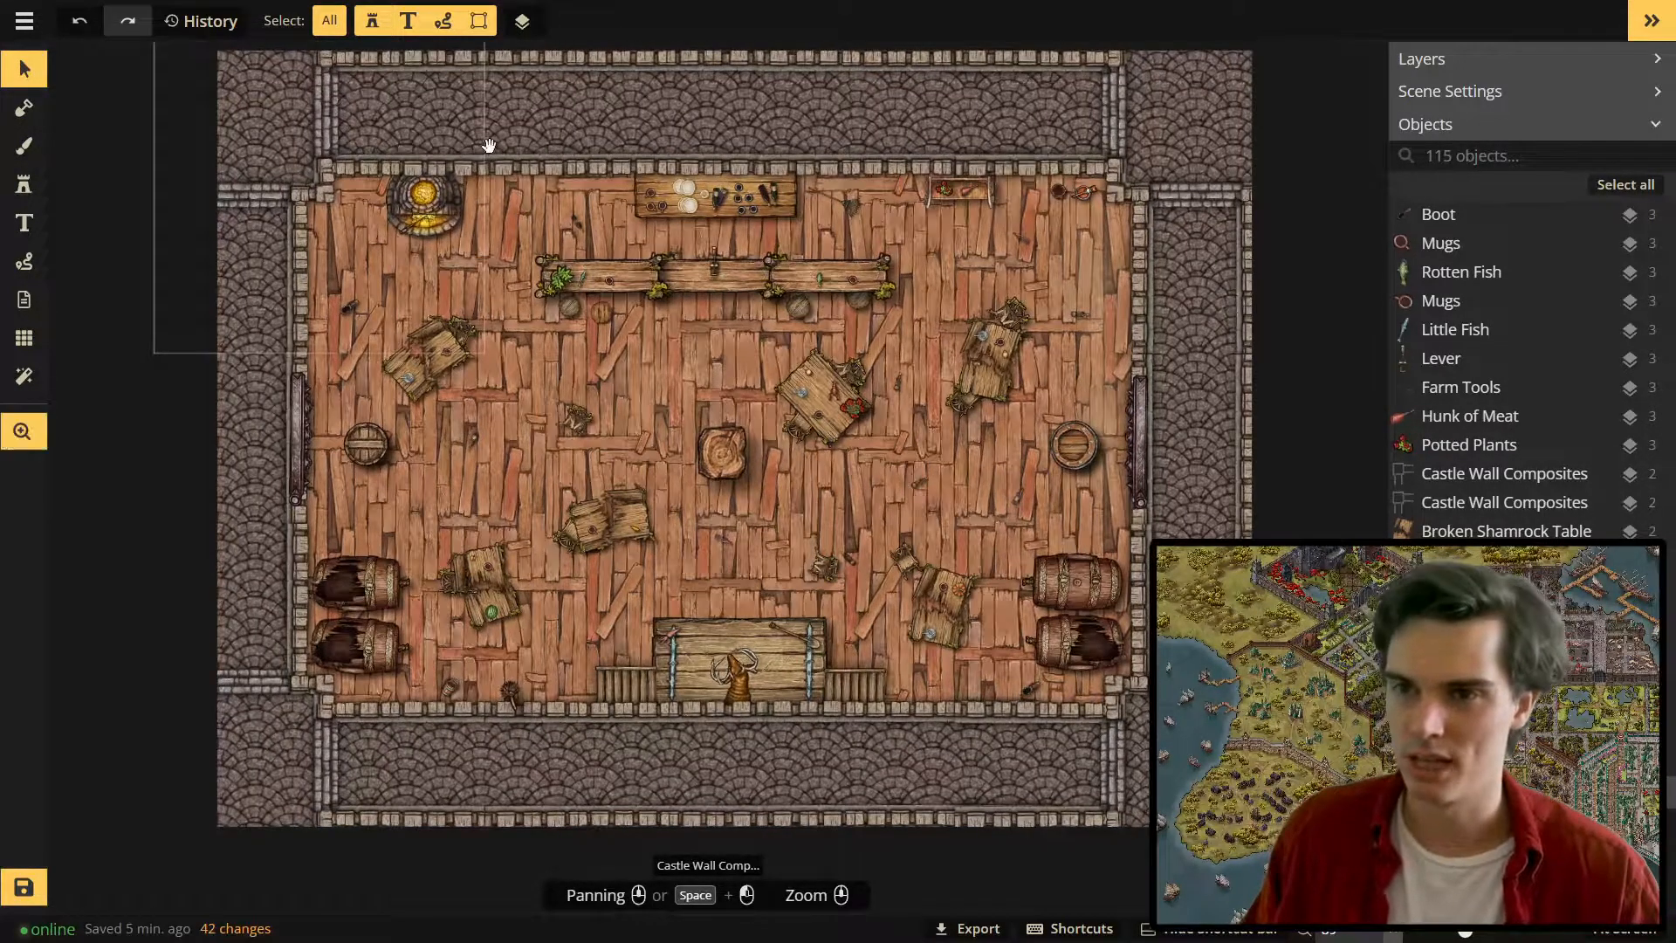
pyautogui.moveTo(475, 137); pyautogui.dragTo(472, 246)
pyautogui.moveTo(456, 171); pyautogui.dragTo(630, 174)
pyautogui.moveTo(505, 246); pyautogui.dragTo(496, 227)
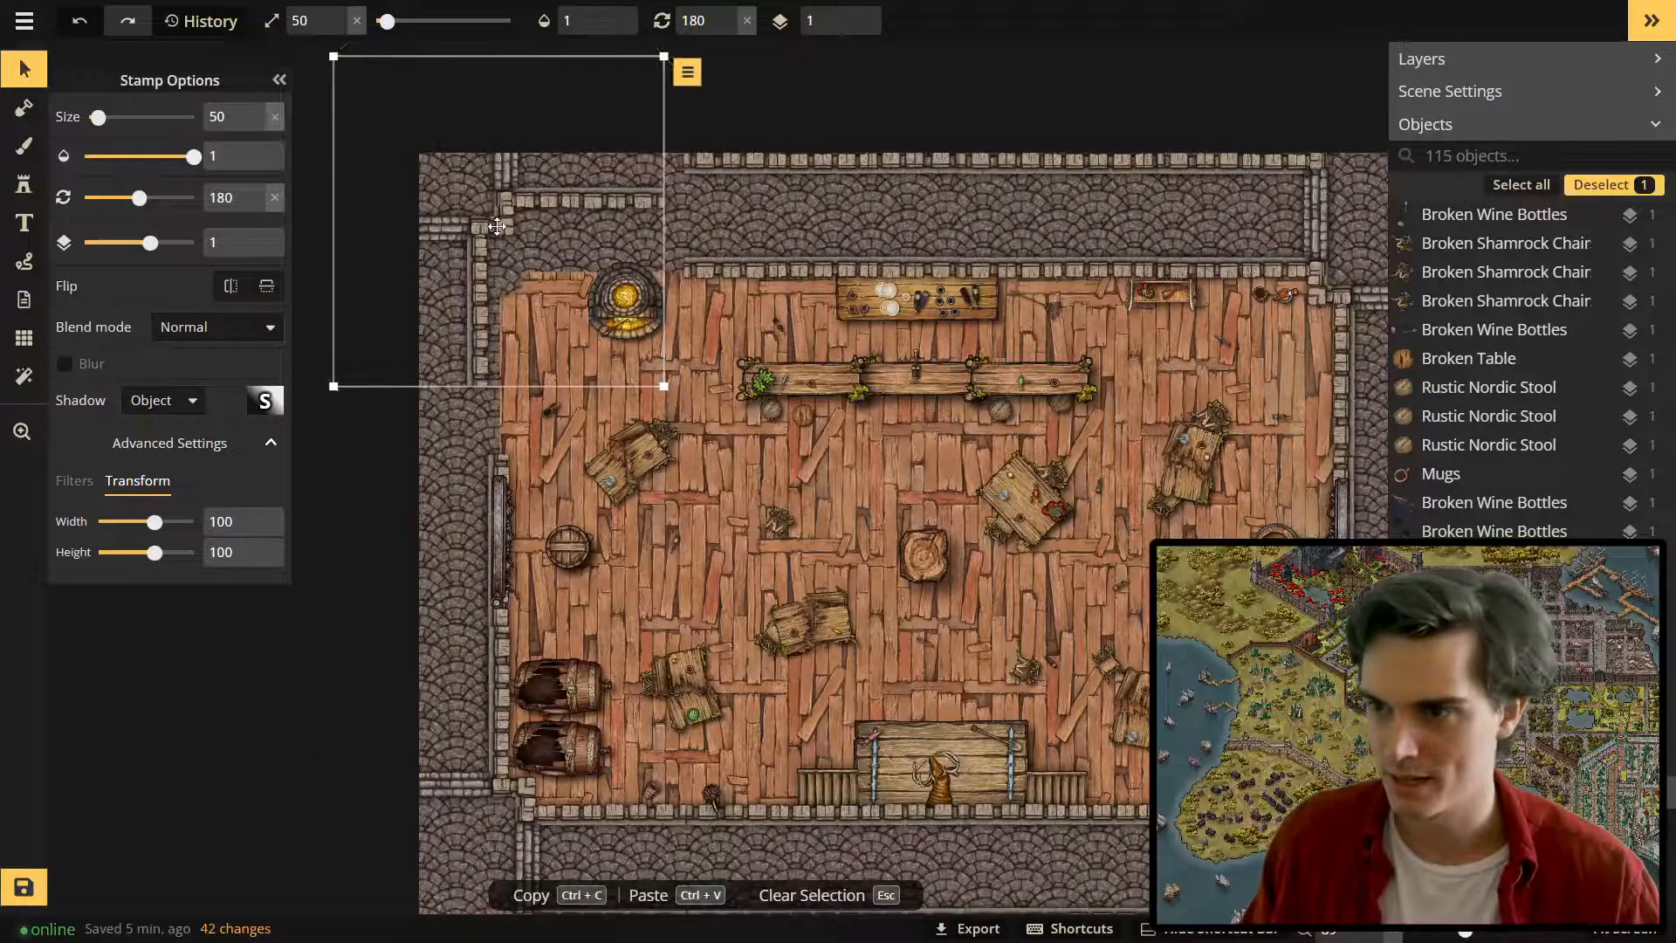
pyautogui.click(747, 166)
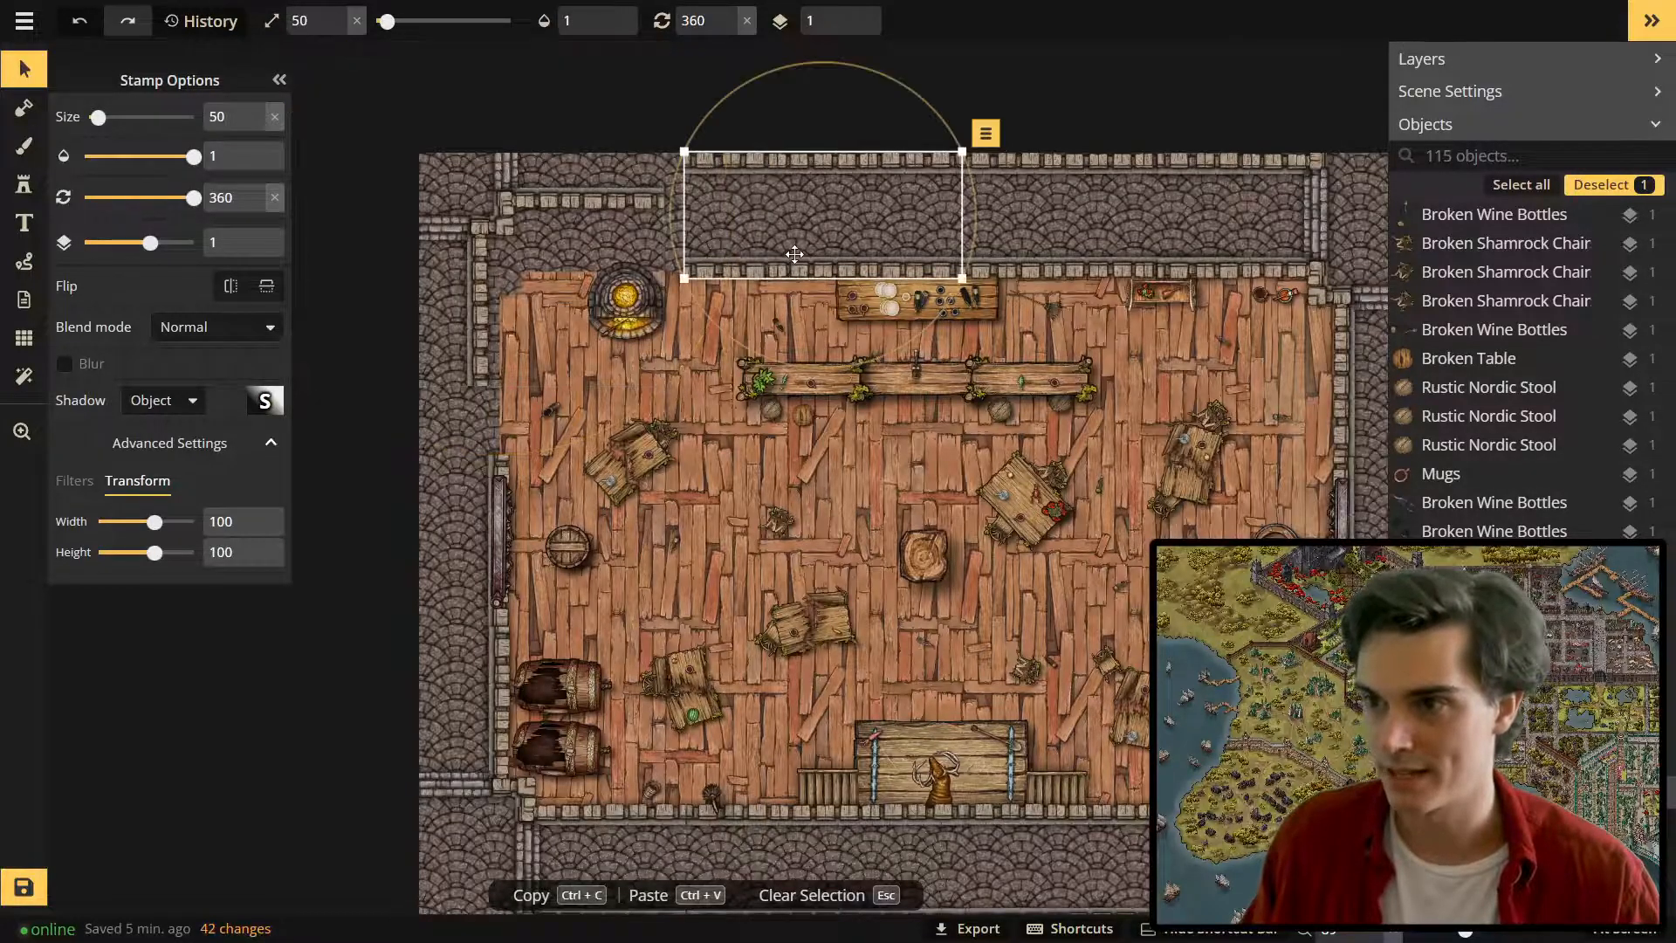
pyautogui.moveTo(792, 273); pyautogui.dragTo(773, 206)
pyautogui.moveTo(1059, 209); pyautogui.dragTo(760, 223)
pyautogui.click(781, 268)
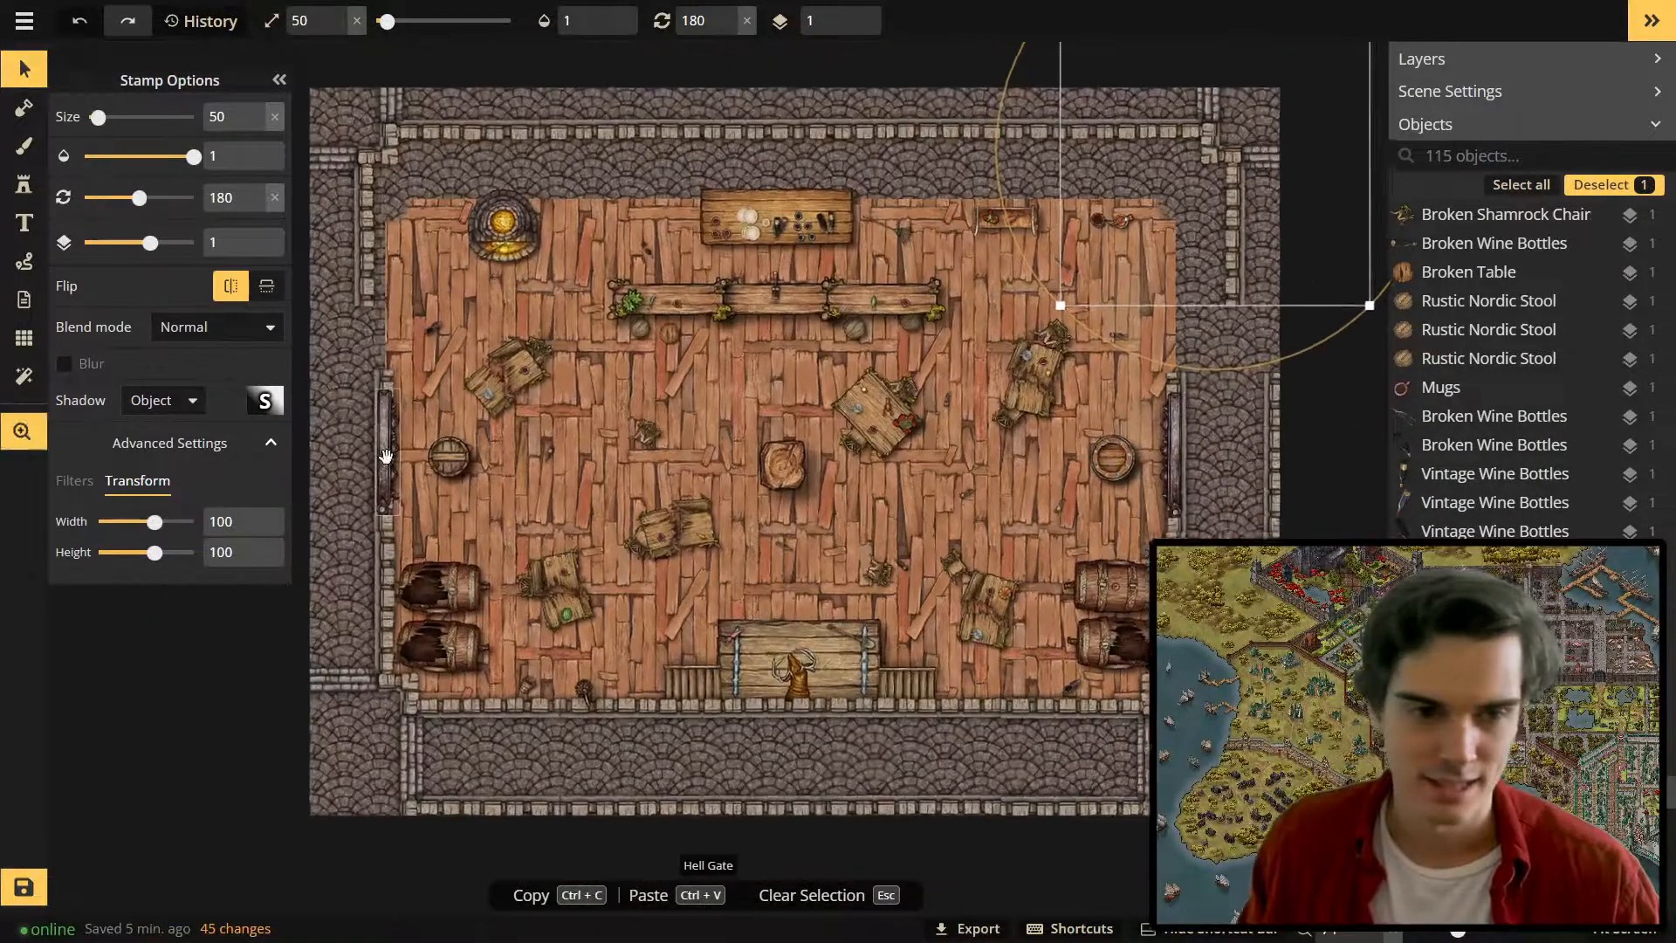
# Shift the left Hell Gate, its adjoining wall section and the lower-left corner wall outward toward the map's edge.
pyautogui.moveTo(386, 455); pyautogui.dragTo(527, 420)
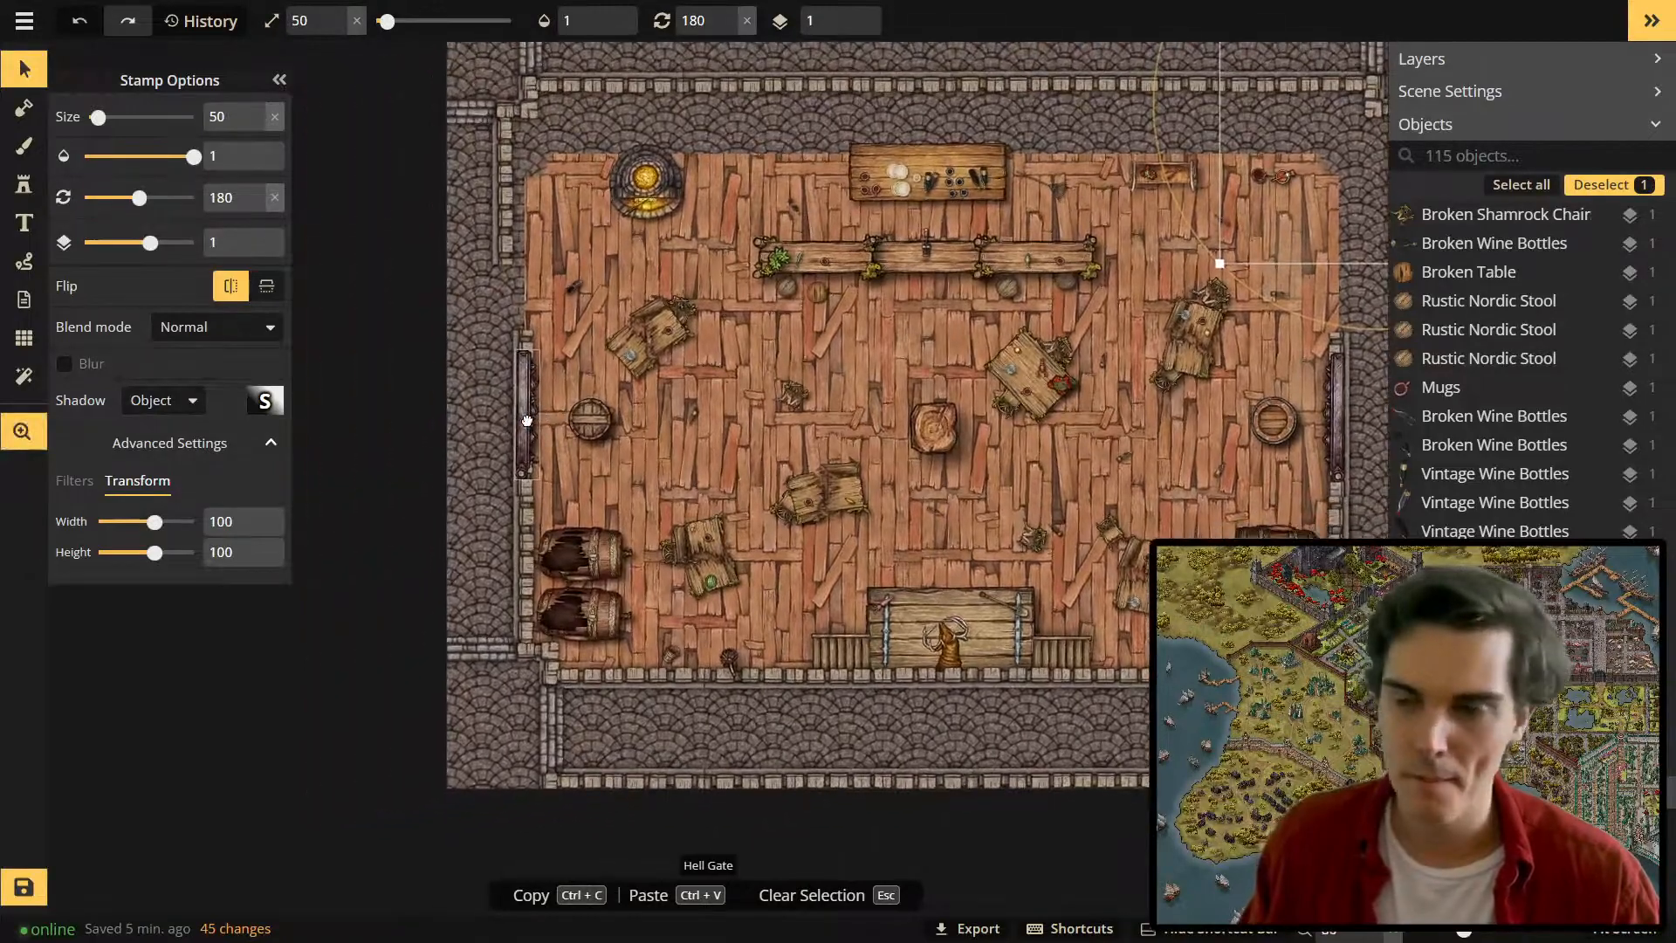
pyautogui.moveTo(528, 409); pyautogui.dragTo(506, 374)
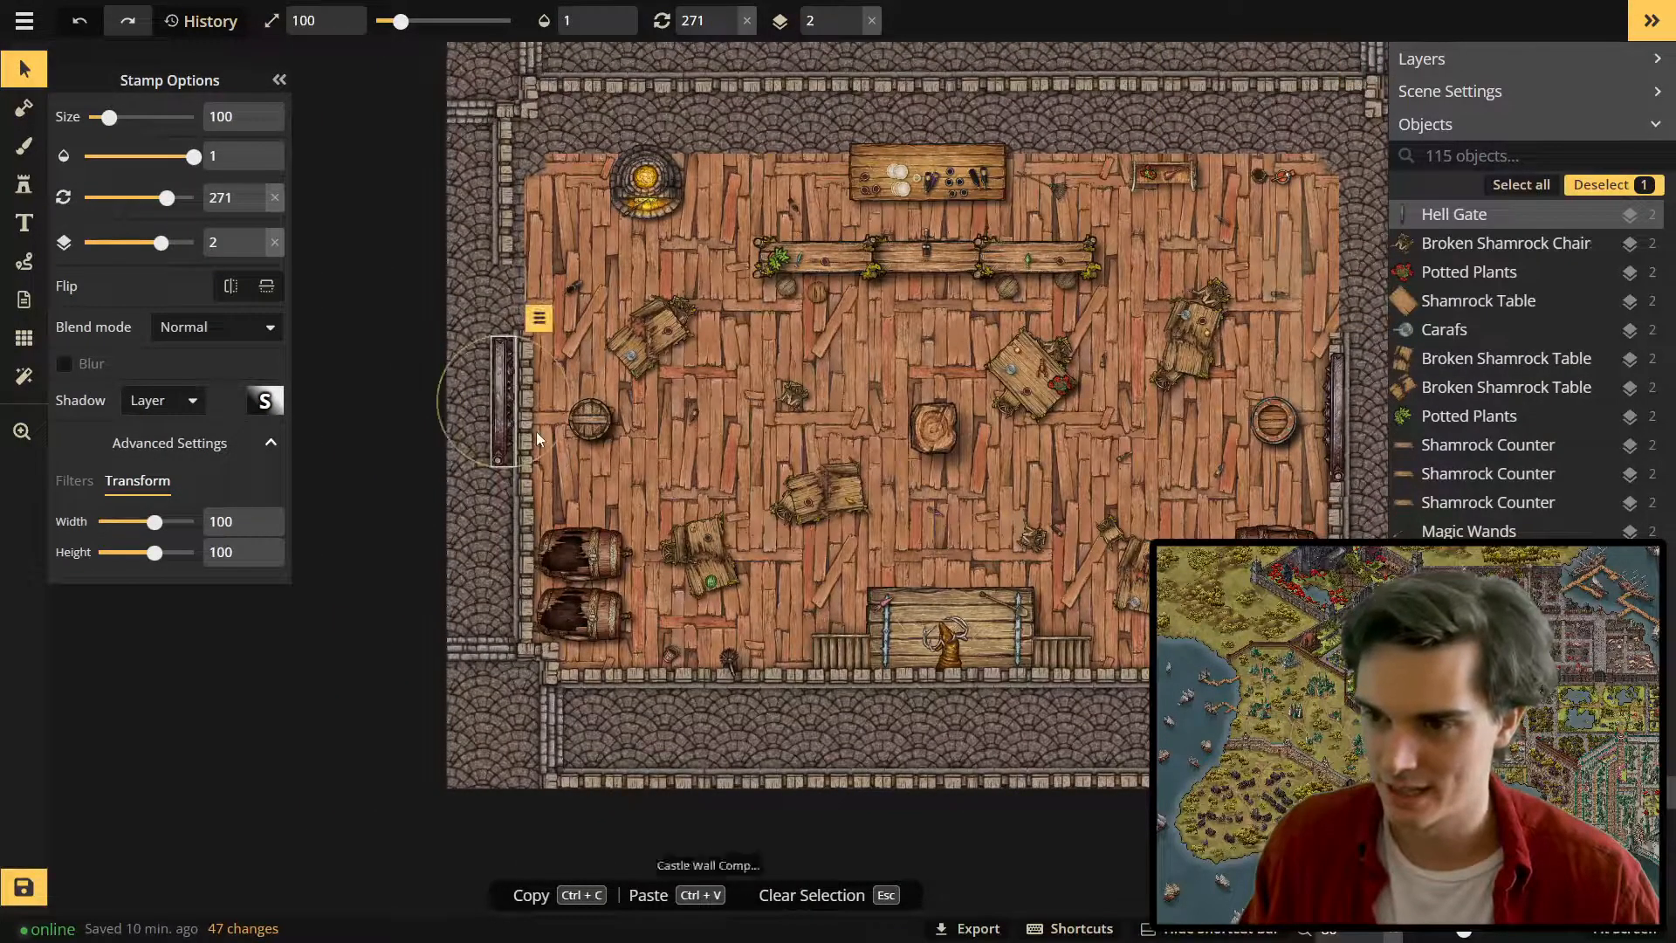
pyautogui.click(530, 436)
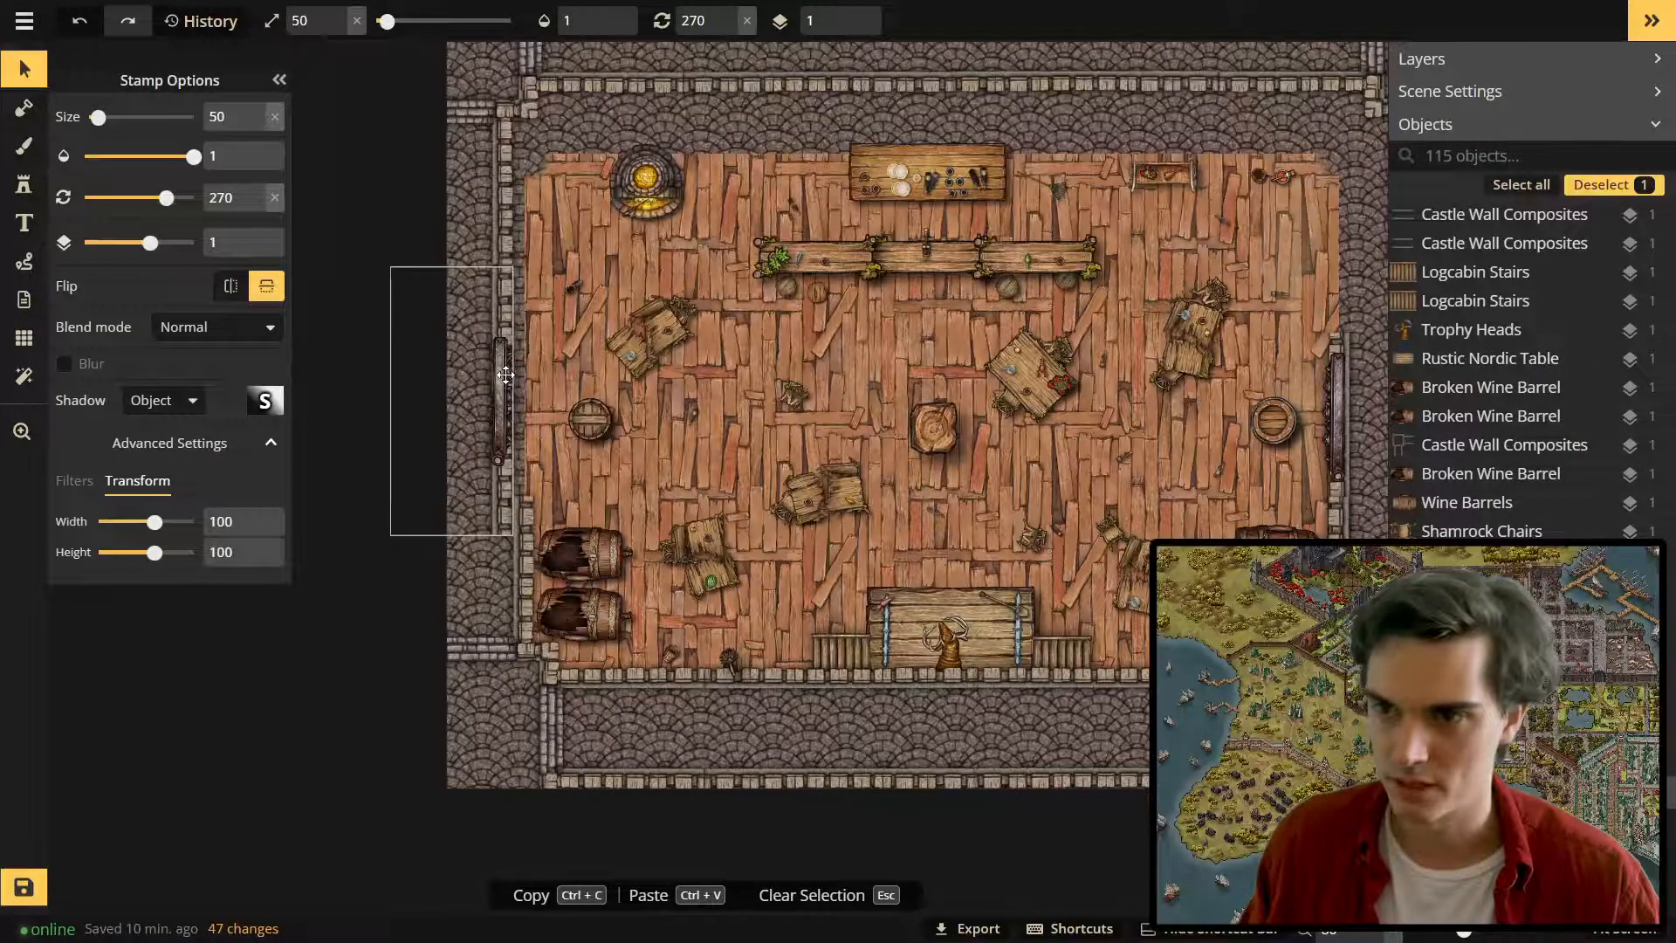
pyautogui.click(527, 567)
pyautogui.moveTo(527, 567); pyautogui.dragTo(504, 608)
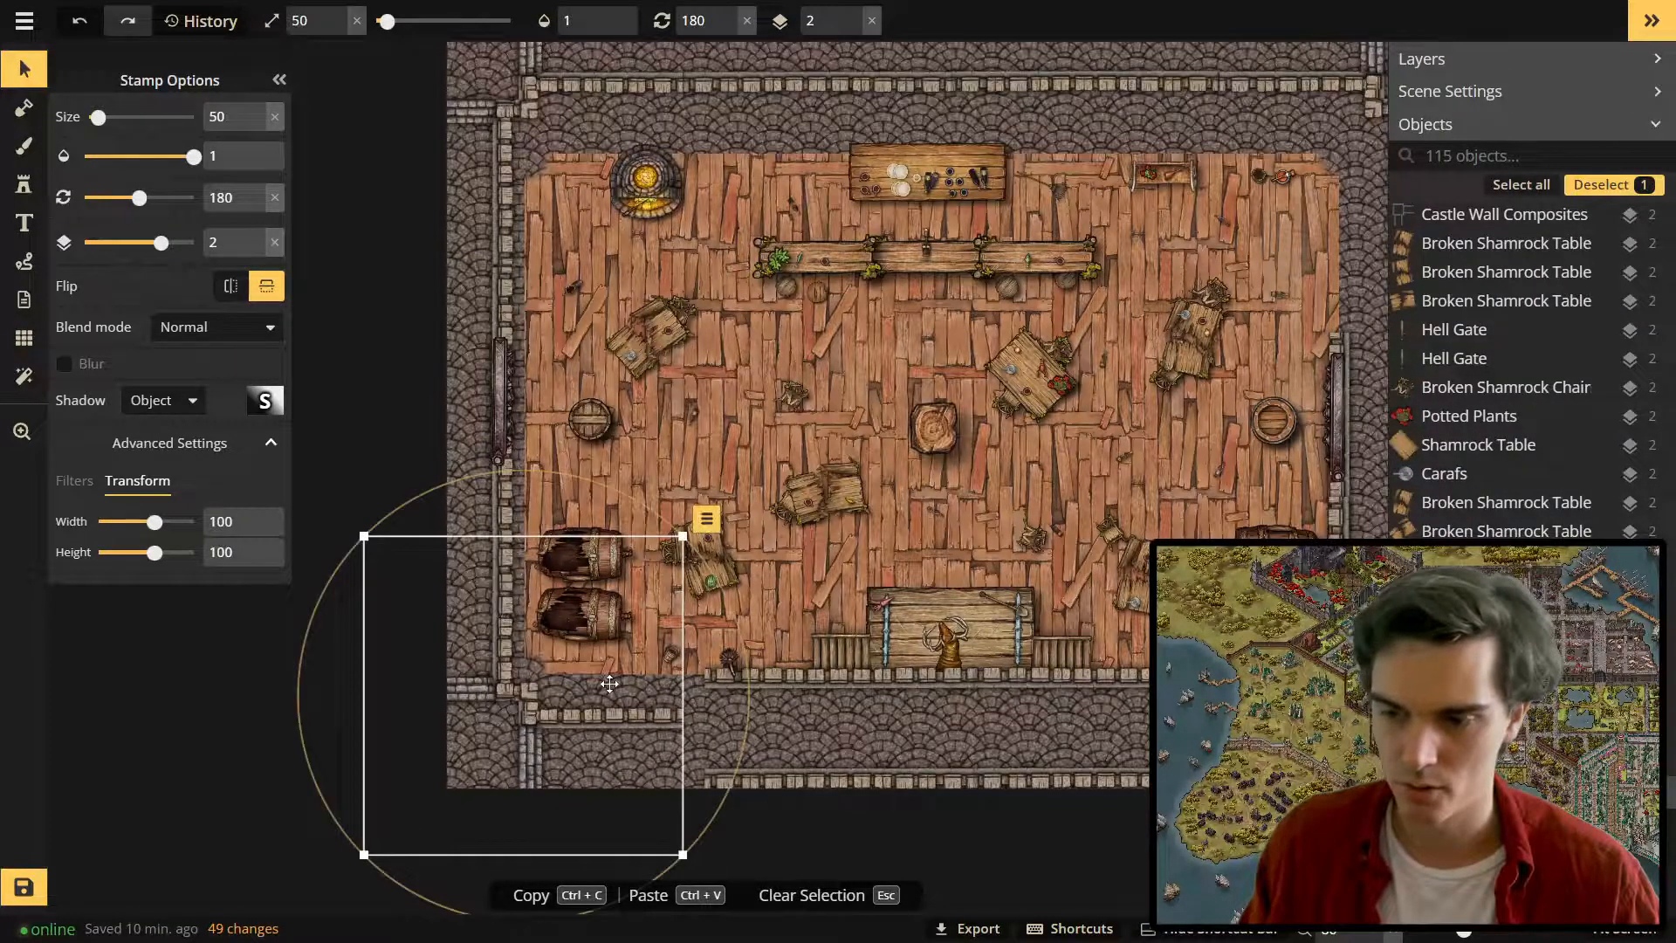
# Adjust the left wall section and nudge the upper-left corner wall so the pieces line up along the map's left side.
pyautogui.scroll(-1, 511, 589)
pyautogui.scroll(-1, 513, 578)
pyautogui.scroll(3, 530, 589)
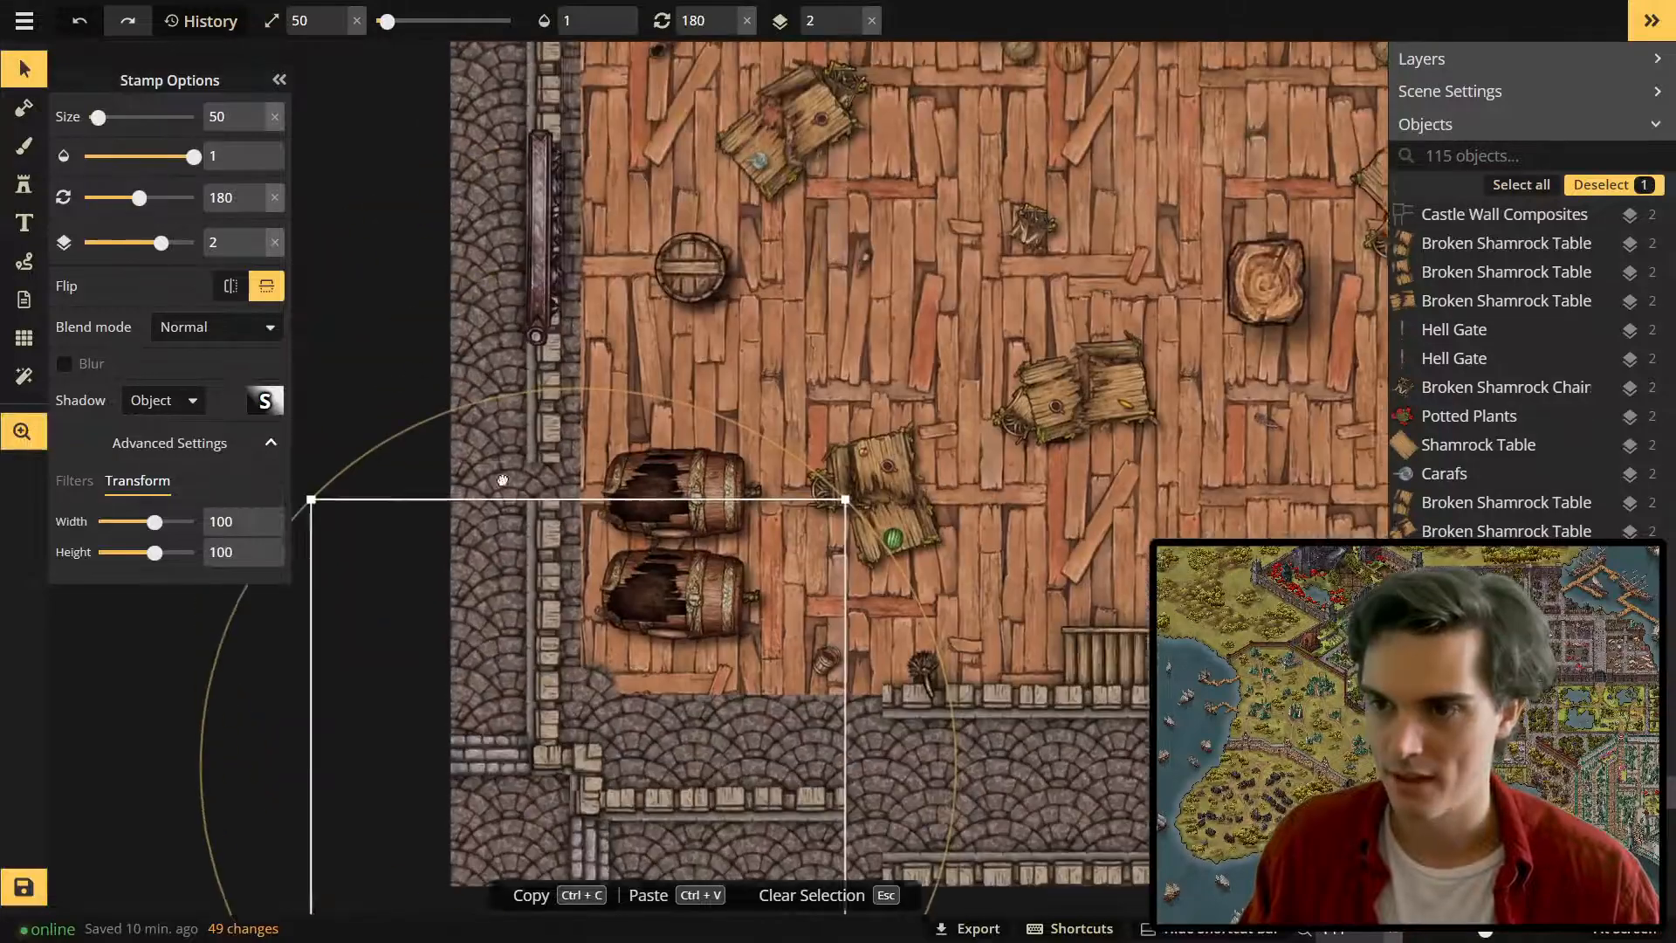
pyautogui.click(533, 471)
pyautogui.moveTo(536, 493); pyautogui.dragTo(543, 881)
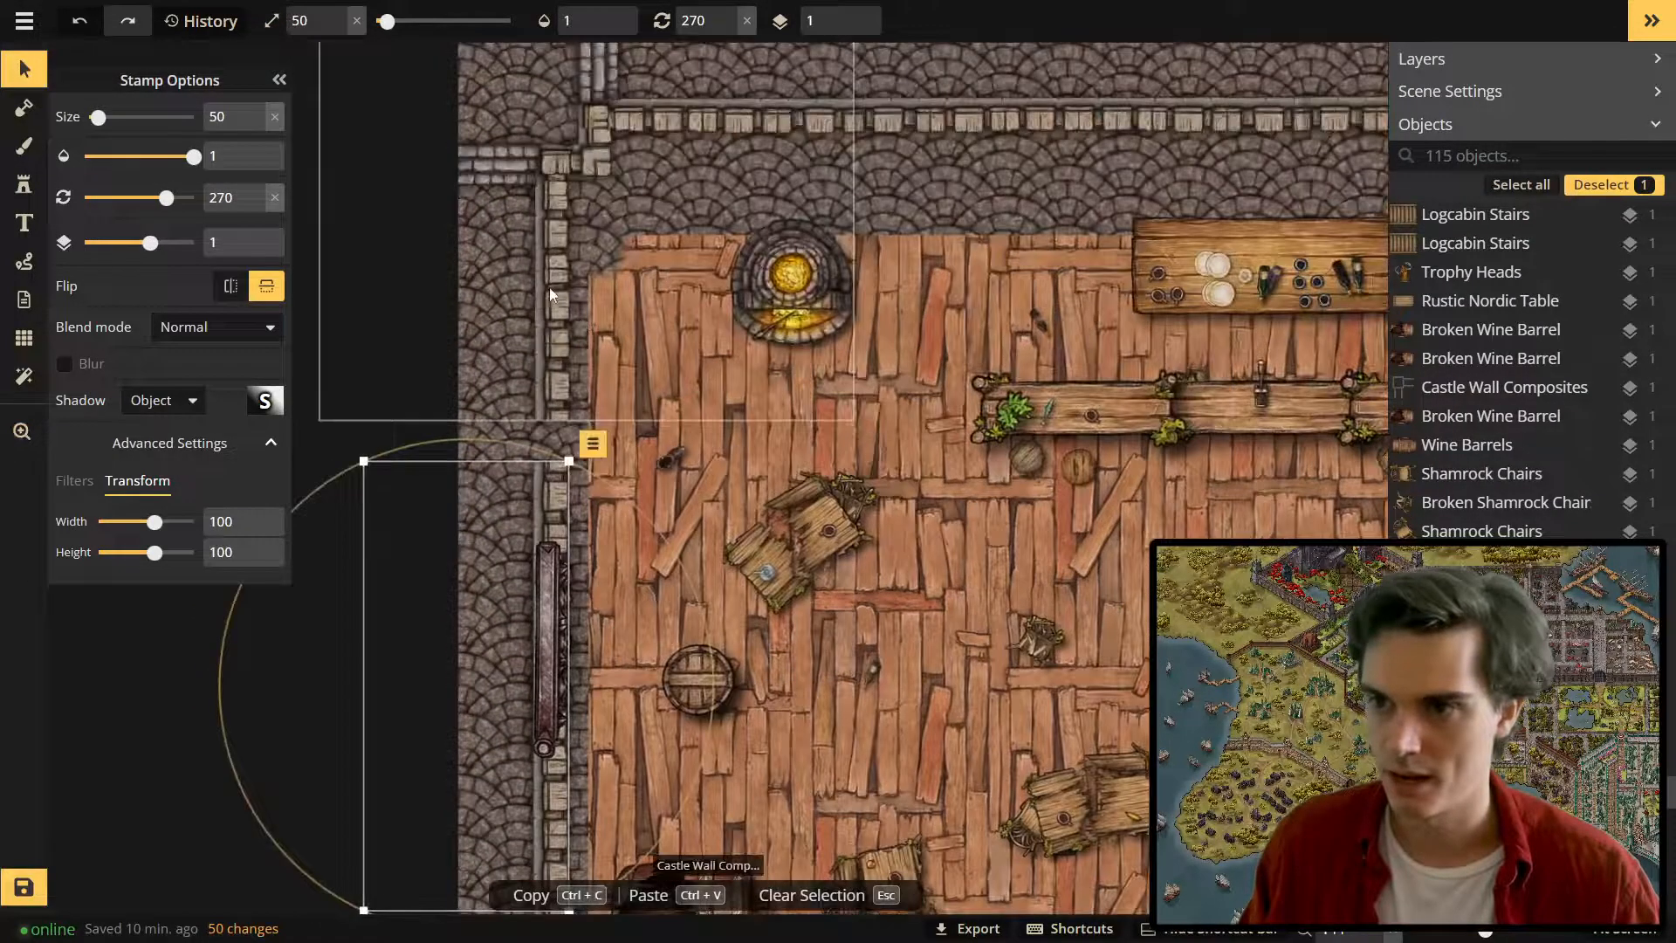
pyautogui.click(548, 291)
pyautogui.moveTo(548, 295); pyautogui.dragTo(539, 289)
pyautogui.scroll(-1, 646, 485)
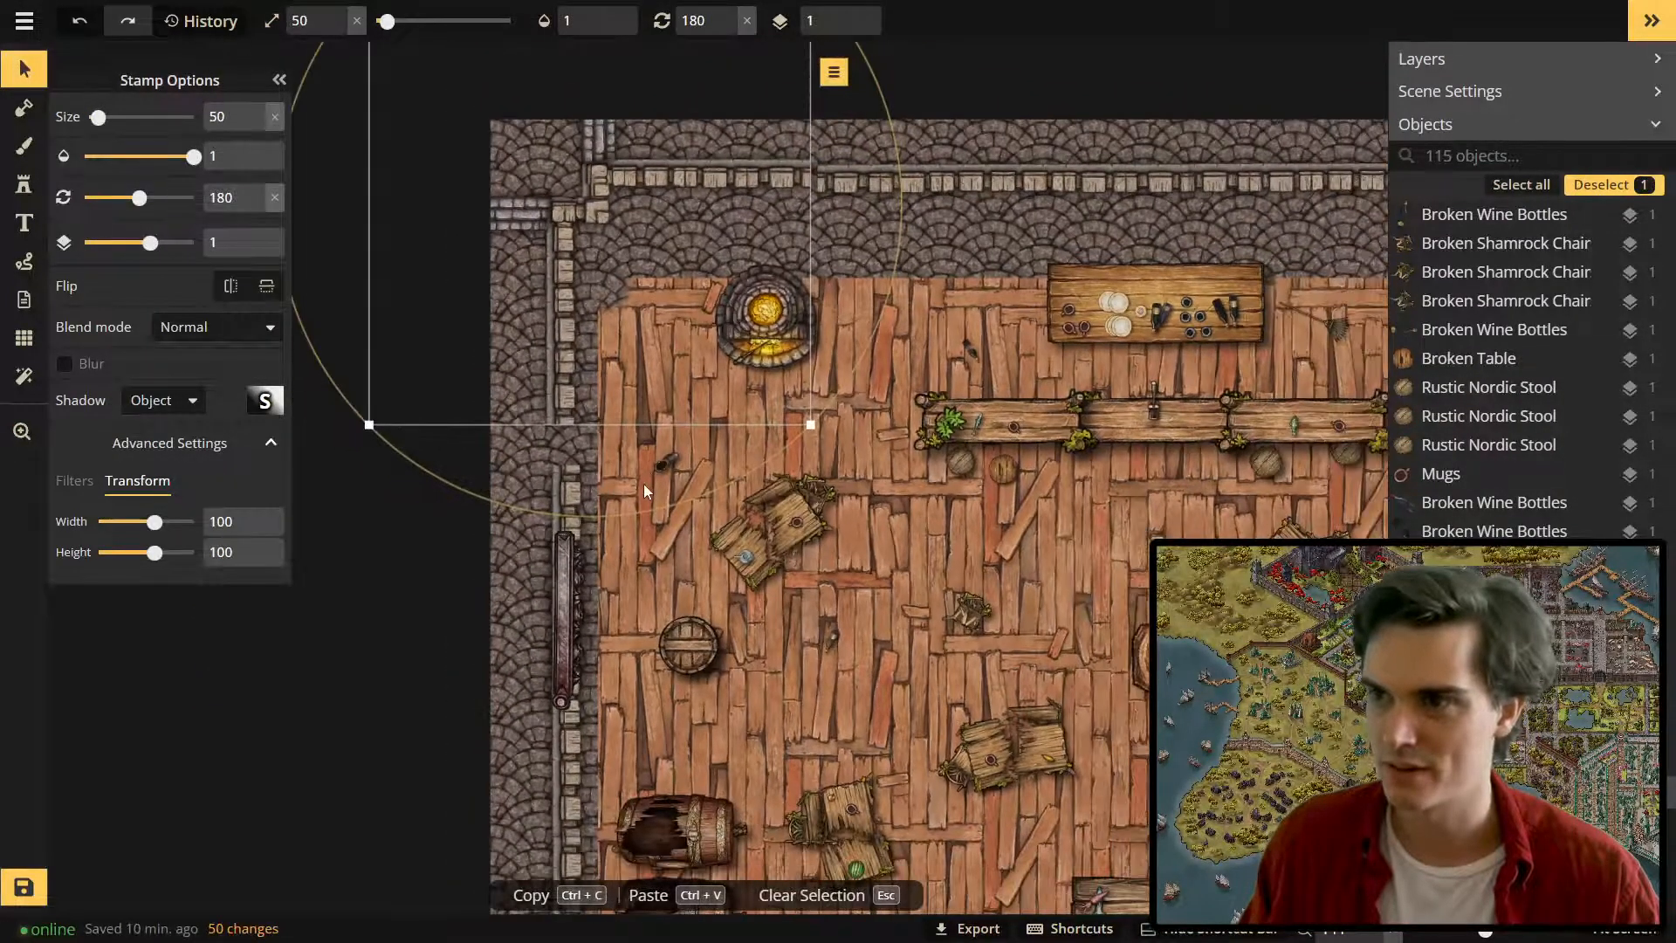
pyautogui.moveTo(562, 367); pyautogui.dragTo(565, 374)
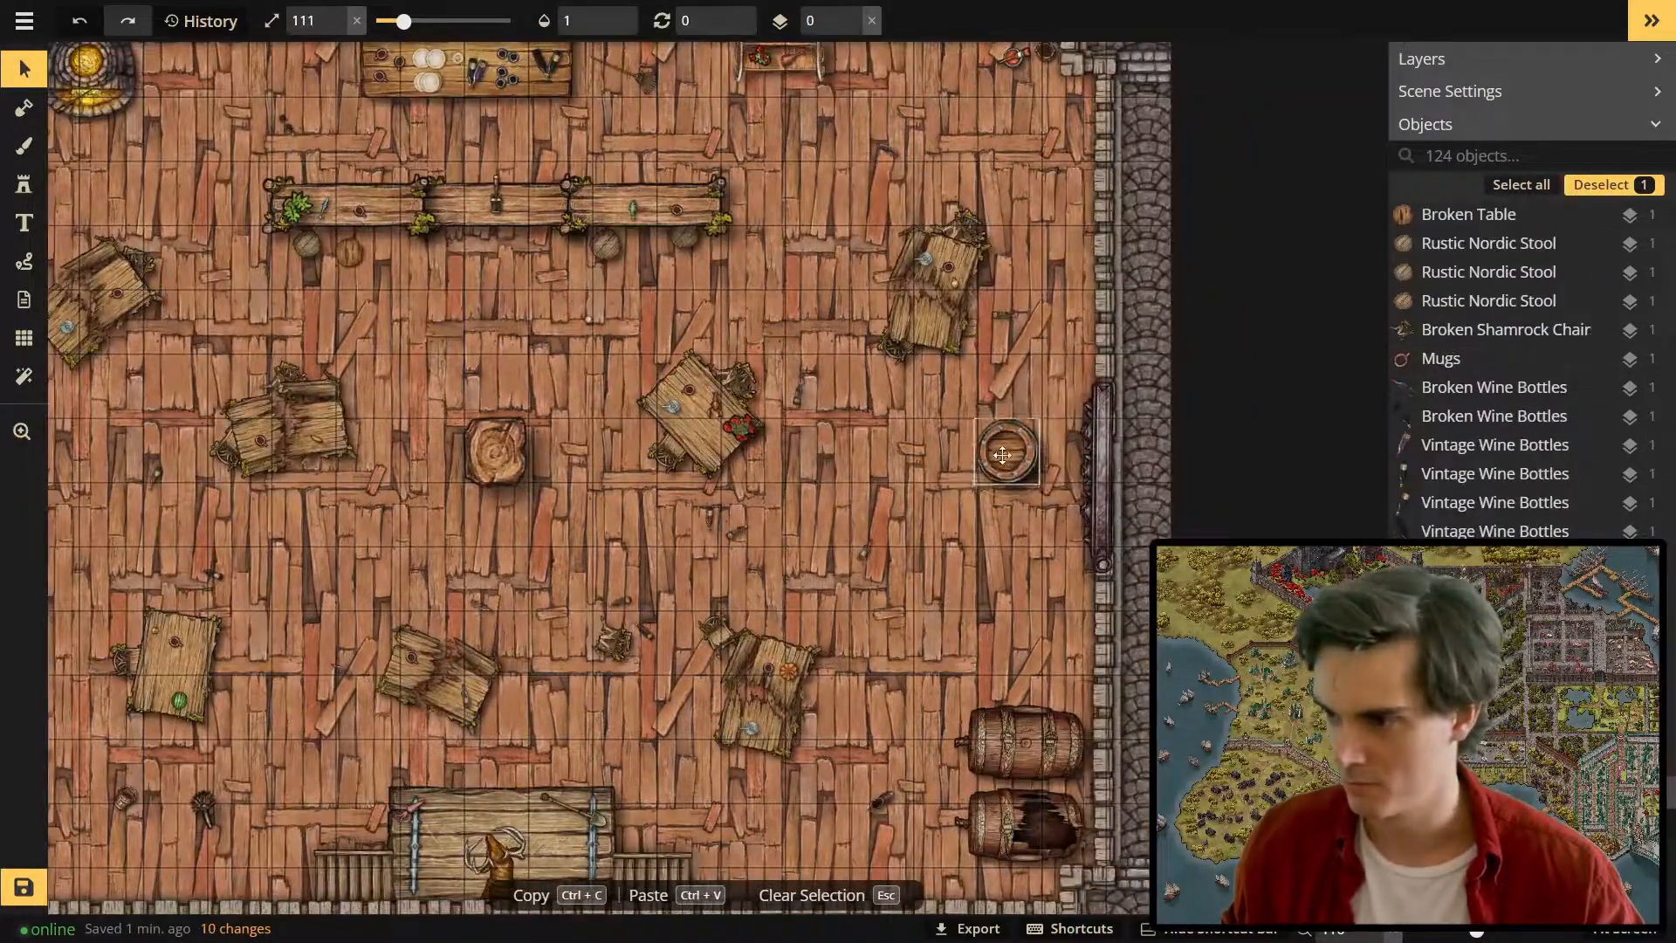
# Move the right Hell Gate slightly up and shift the central tree stump pillar down.
pyautogui.moveTo(1096, 463); pyautogui.dragTo(1097, 440)
pyautogui.click(1052, 336)
pyautogui.scroll(-2, 1052, 336)
pyautogui.moveTo(621, 424); pyautogui.dragTo(620, 470)
pyautogui.scroll(1, 228, 472)
# Move the left gate, both goal barrels and the right gate down so they line up with the central stump.
pyautogui.click(145, 469)
pyautogui.moveTo(145, 469); pyautogui.dragTo(150, 481)
pyautogui.moveTo(229, 412); pyautogui.dragTo(225, 462)
pyautogui.moveTo(1156, 426); pyautogui.dragTo(811, 418)
pyautogui.moveTo(811, 419); pyautogui.dragTo(811, 476)
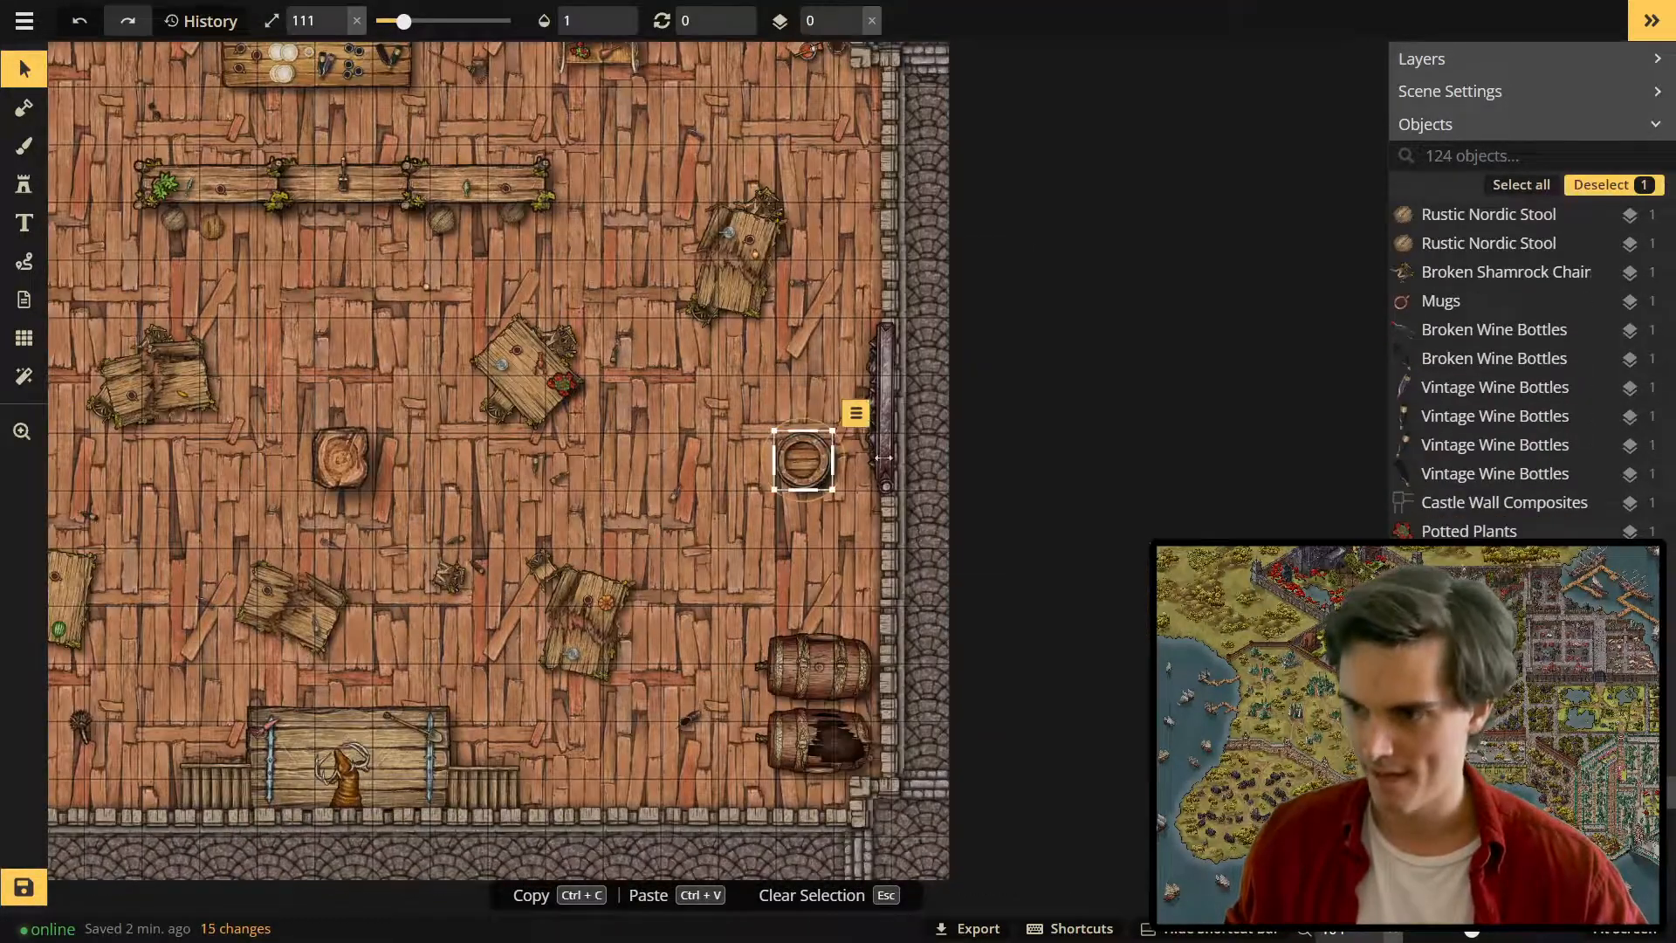
pyautogui.moveTo(885, 414); pyautogui.dragTo(884, 470)
pyautogui.click(589, 489)
pyautogui.scroll(-1, 589, 489)
pyautogui.moveTo(589, 489); pyautogui.dragTo(684, 463)
pyautogui.scroll(-1, 721, 461)
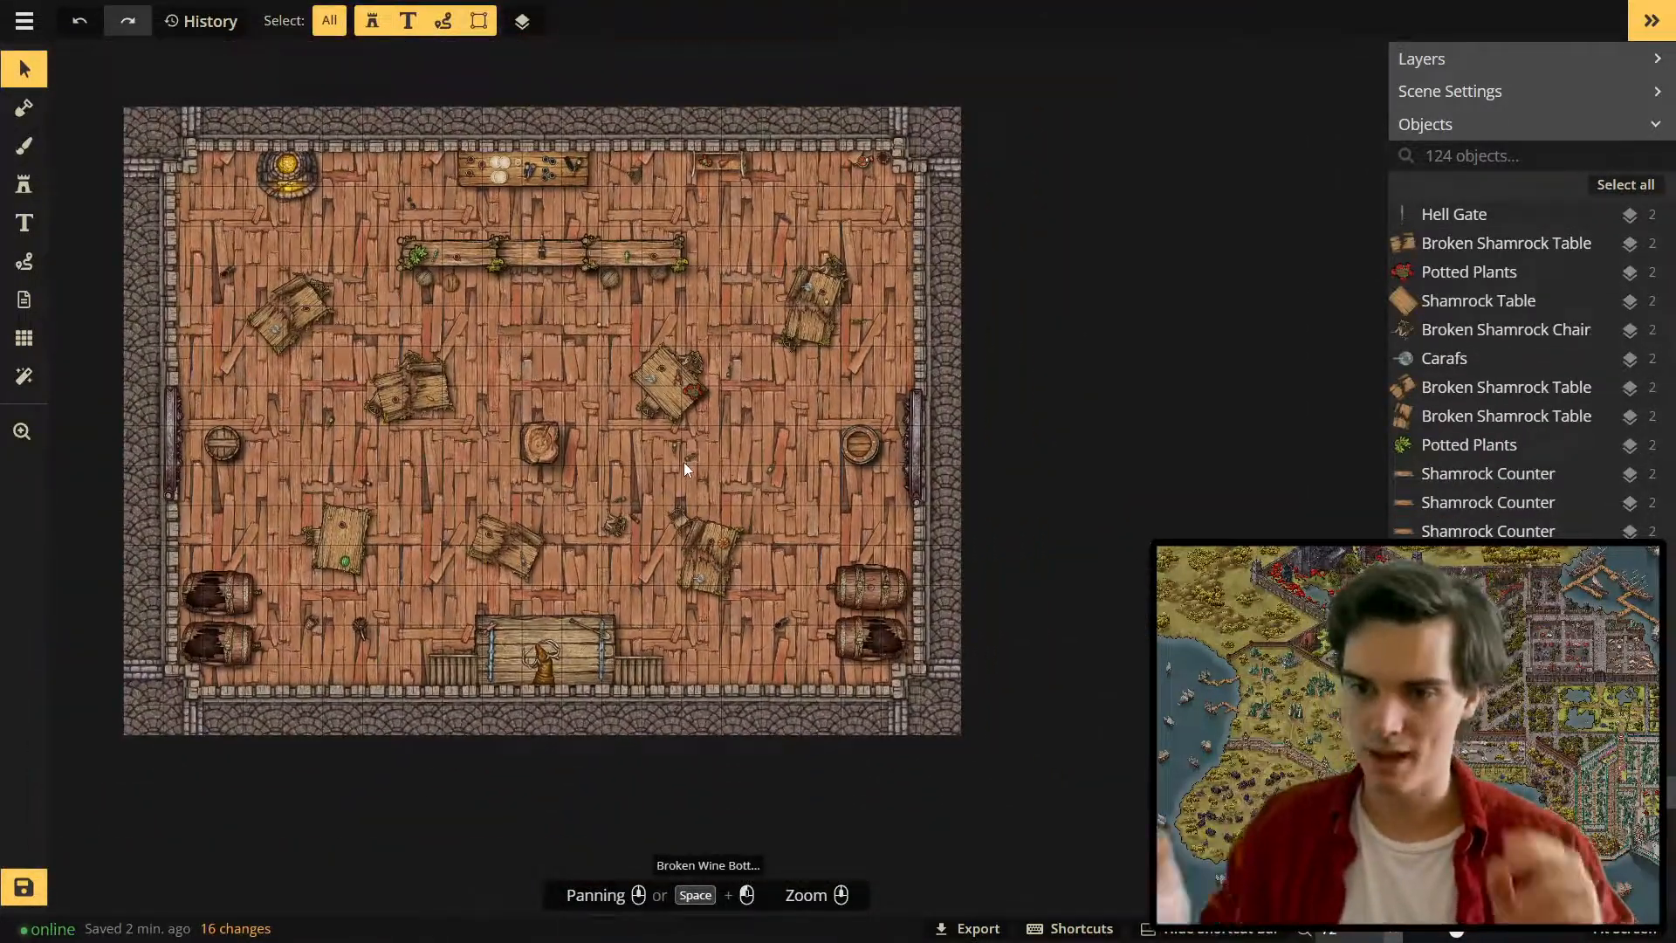
# Fine-tune the positions of the two goal barrels in front of their gates and save the map.
pyautogui.scroll(2, 683, 463)
pyautogui.click(894, 434)
pyautogui.moveTo(894, 434); pyautogui.dragTo(1200, 423)
pyautogui.click(263, 423)
pyautogui.click(611, 472)
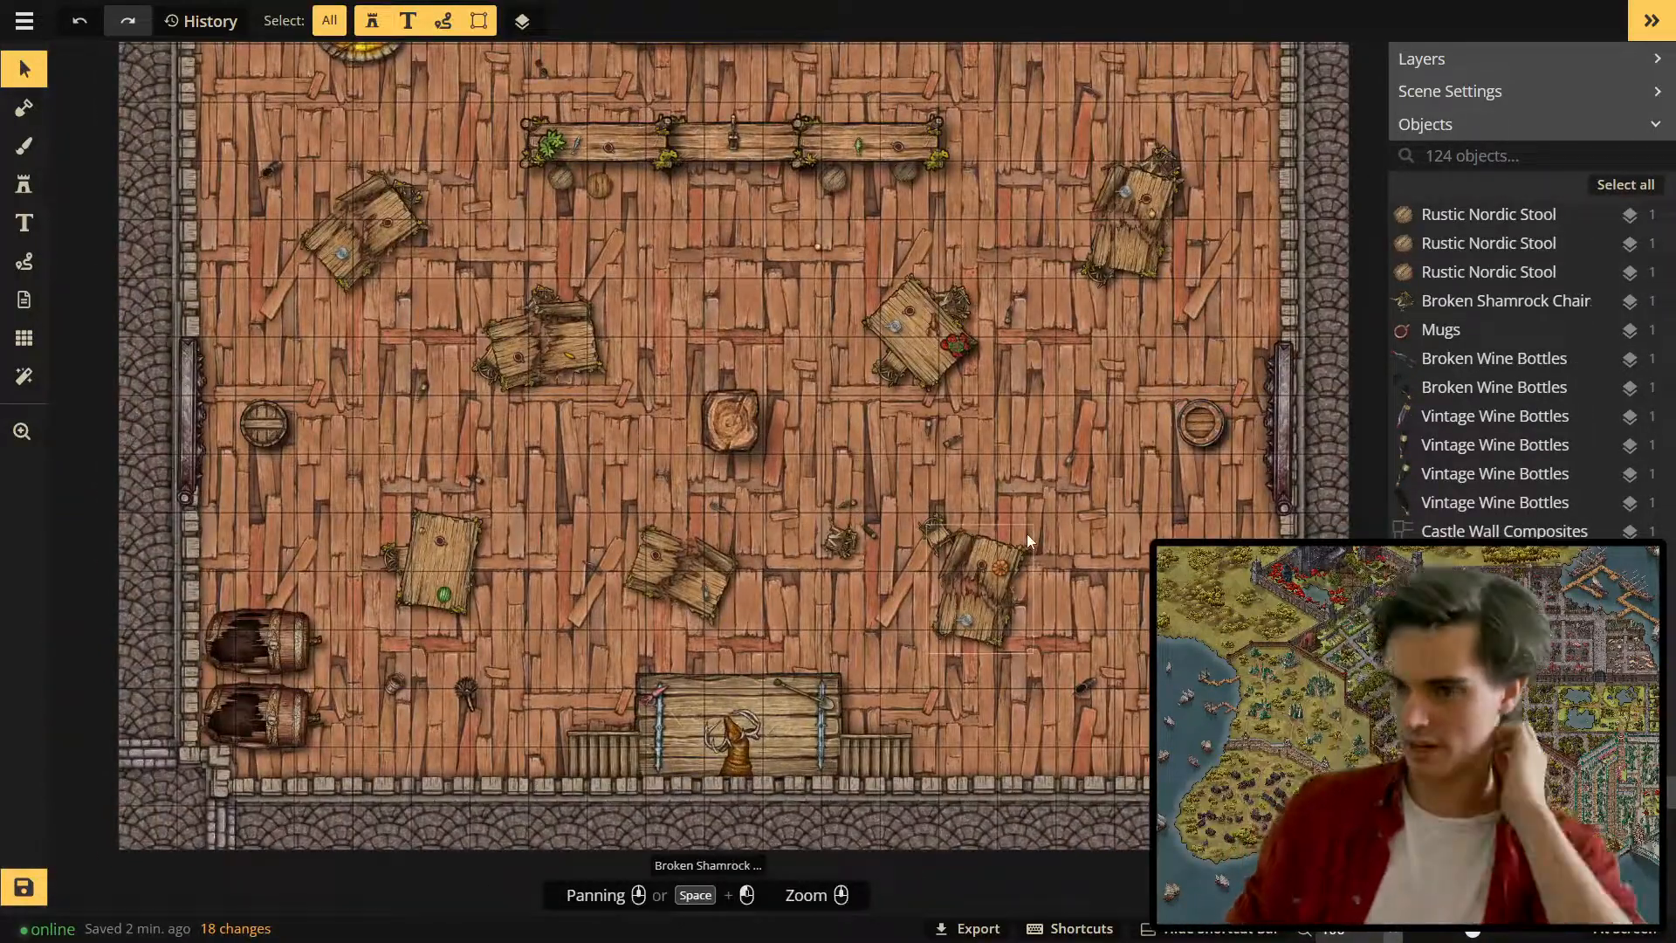
pyautogui.click(768, 159)
pyautogui.hotkey('ctrl', 's')
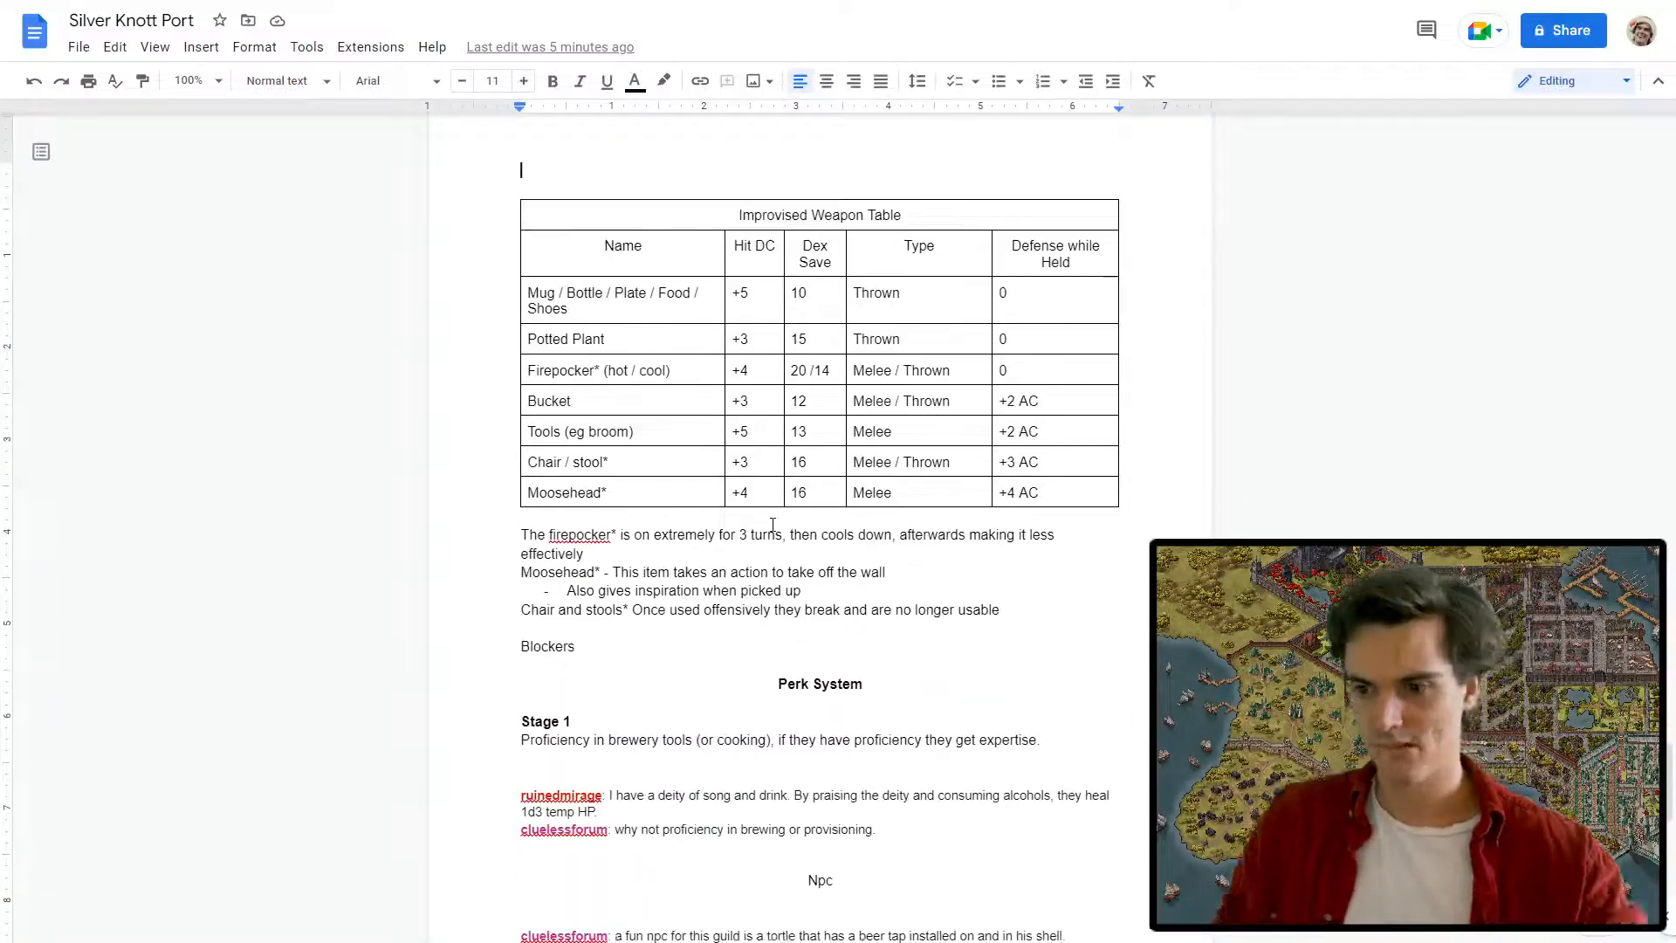
# Switch to the Silver Knott Port notes in Google Docs and start a new line under "Blockers".
pyautogui.click(657, 646)
pyautogui.press('Return')
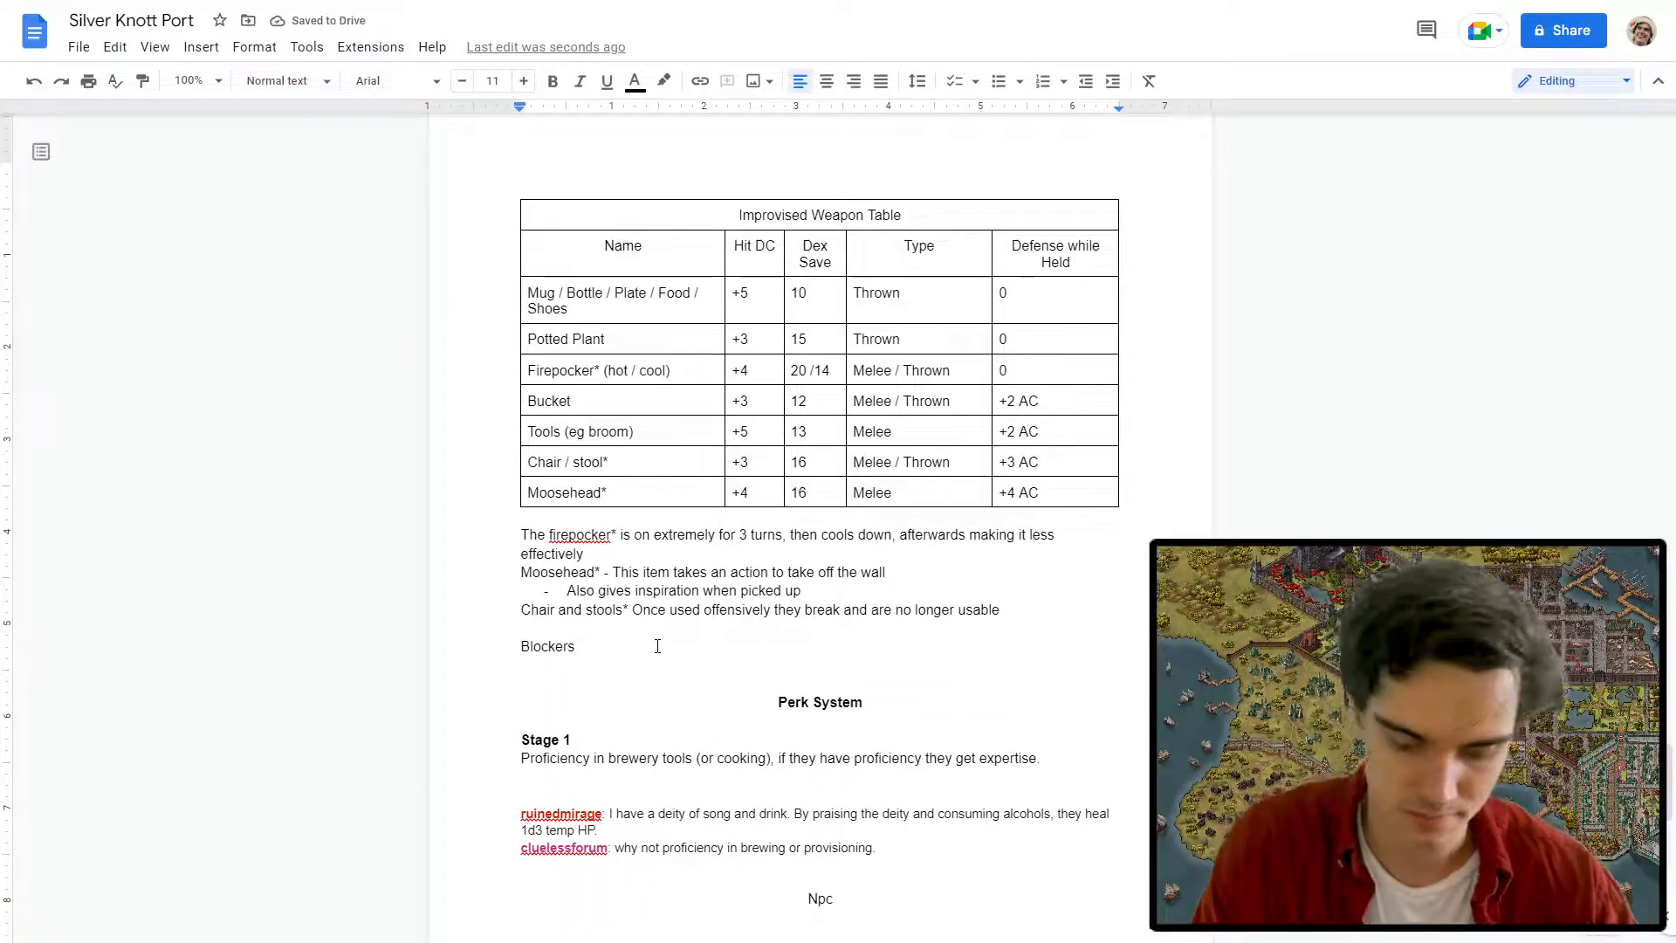